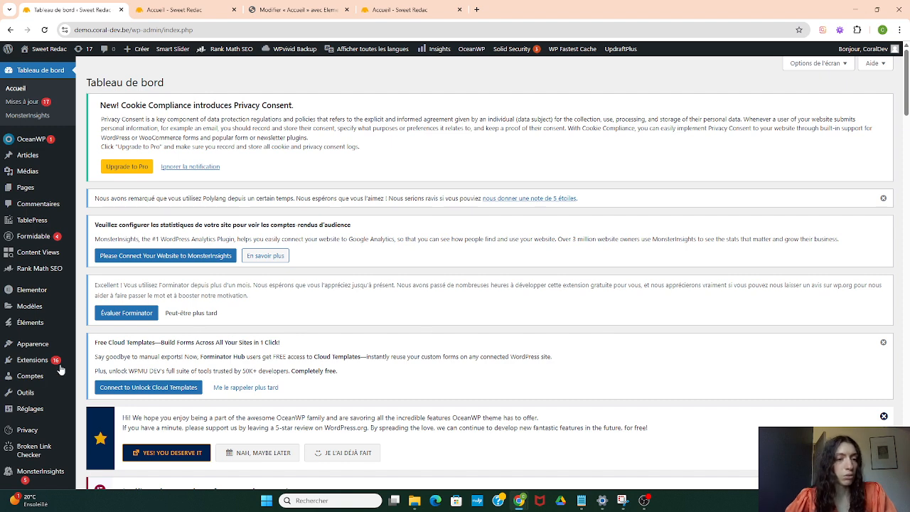
Open the page for adding new plugins and search the plugin directory for "spectra".
mouse_move(71, 364)
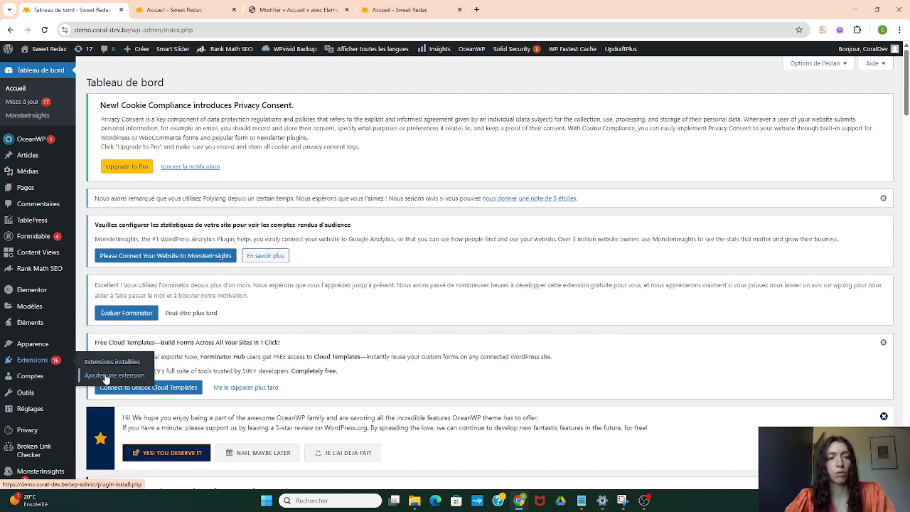
left_click(107, 376)
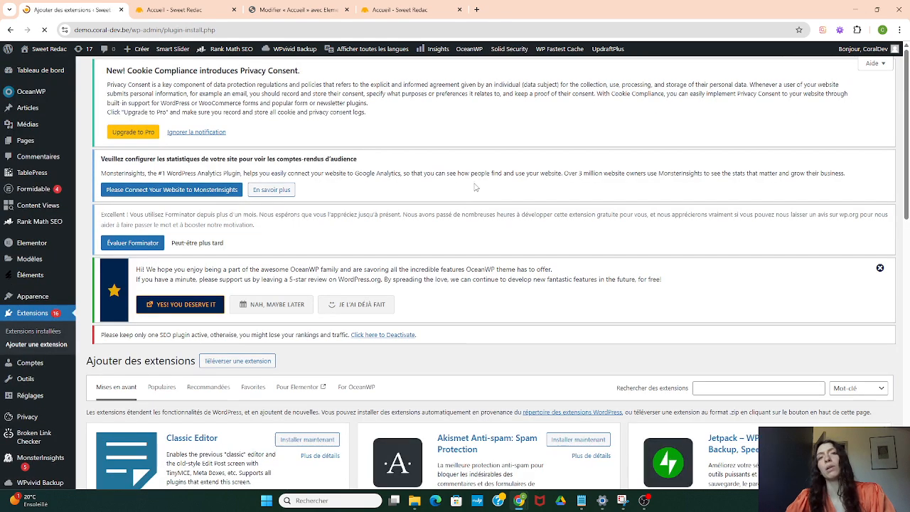
scroll(474, 160, "down", 3)
left_click(748, 172)
type("spe")
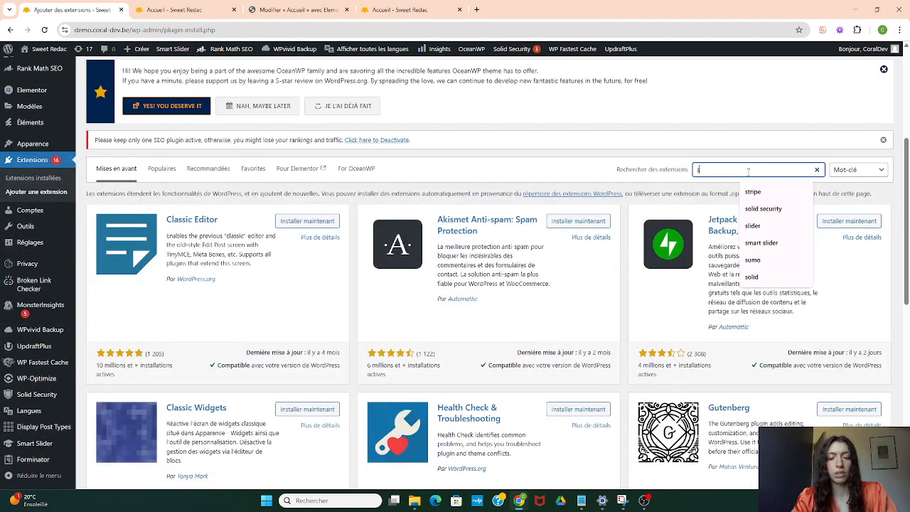
type("ctra")
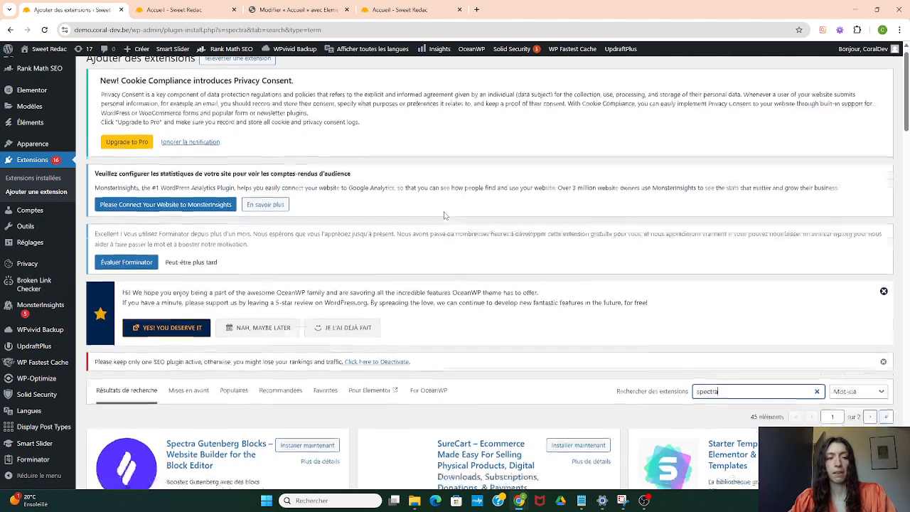
Install and activate the Spectra Gutenberg Blocks – Website Builder for the Block Editor plugin.
scroll(213, 284, "down", 3)
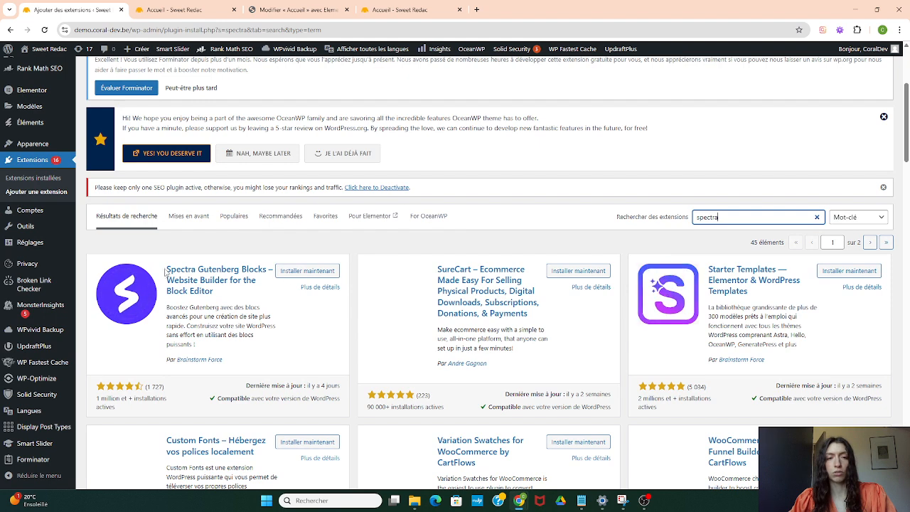
left_click(310, 273)
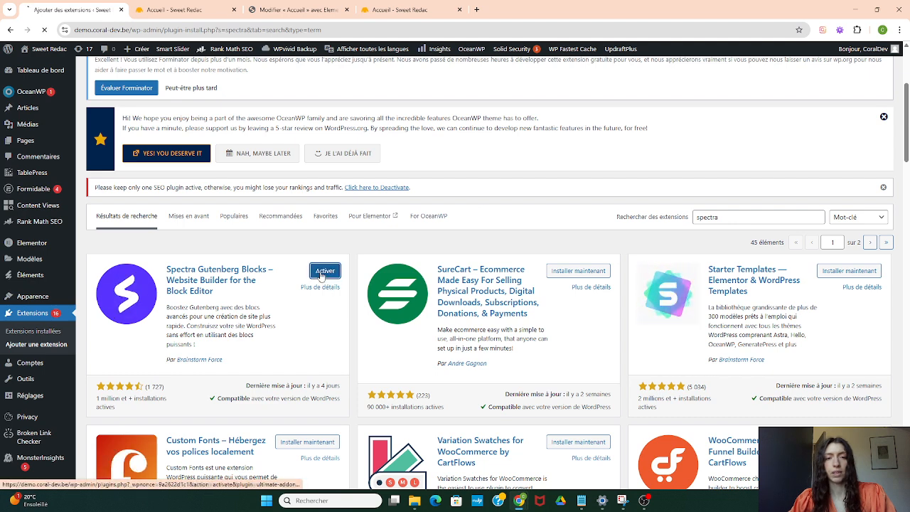
left_click(335, 274)
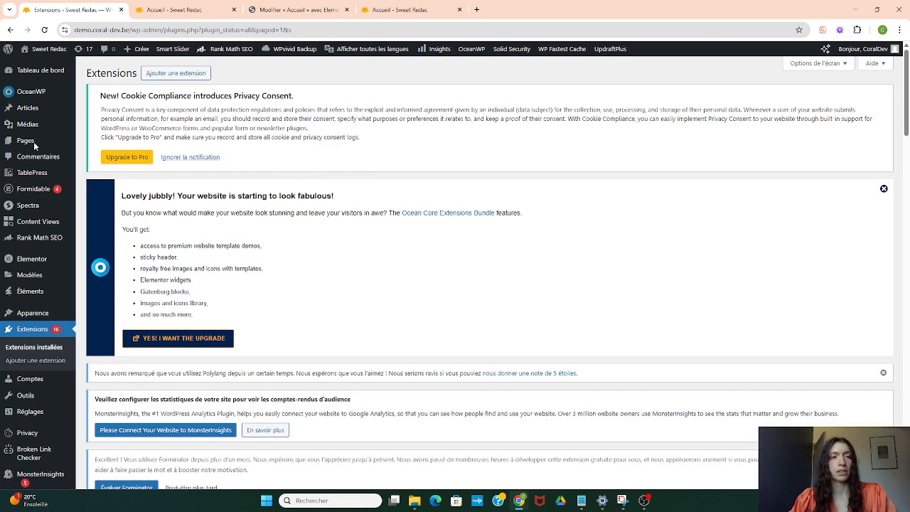
Go to the list of all site pages and create a new page from there.
mouse_move(50, 146)
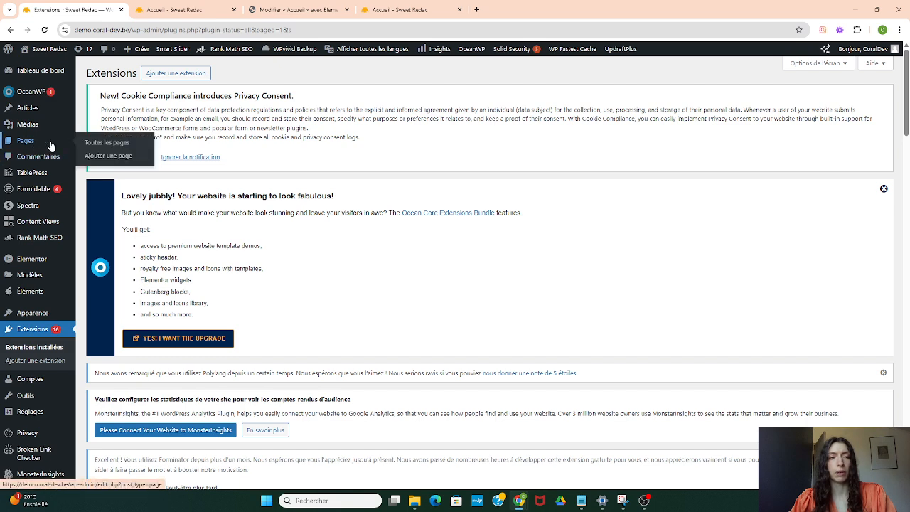
left_click(105, 144)
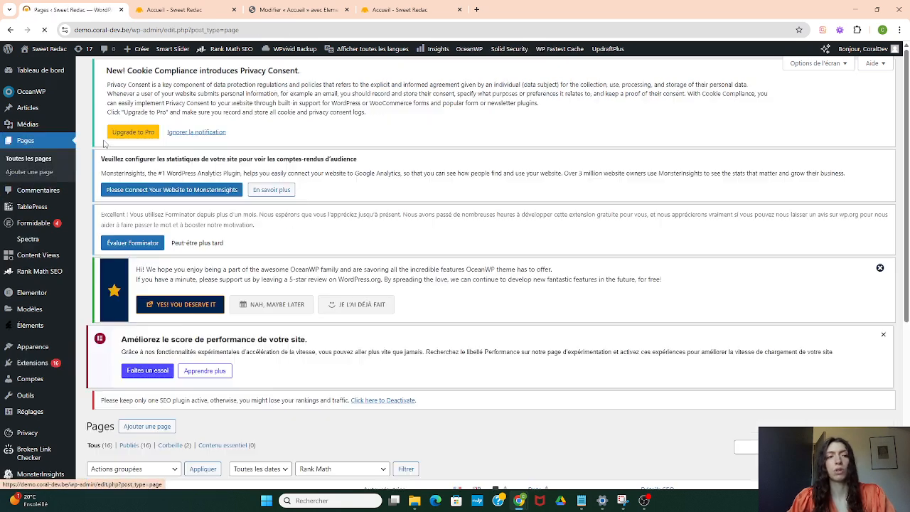
scroll(196, 113, "down", 3)
scroll(197, 111, "up", 3)
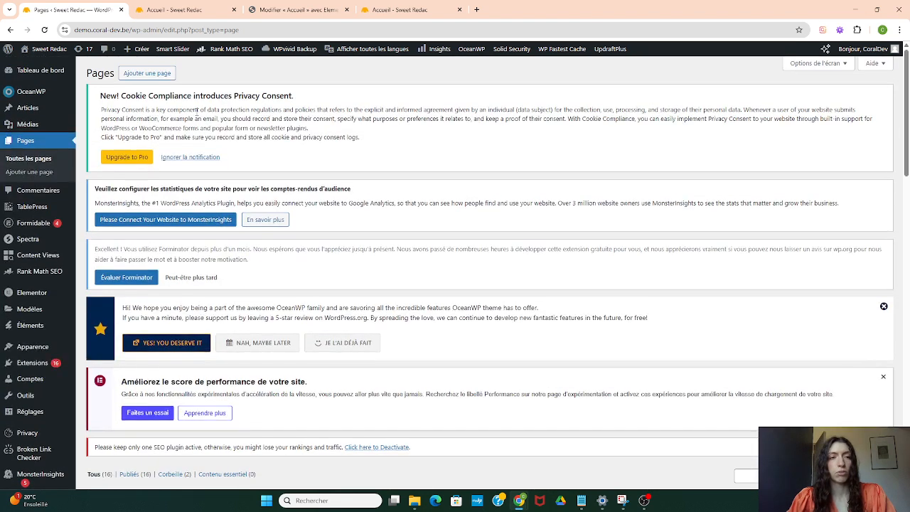
left_click(156, 77)
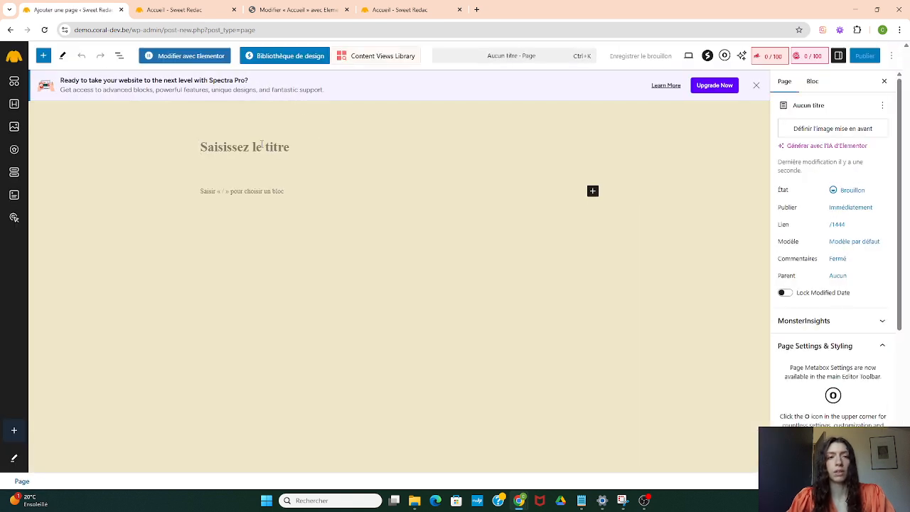
Title the new page "Spectra" and publish it.
left_click(262, 144)
type("S")
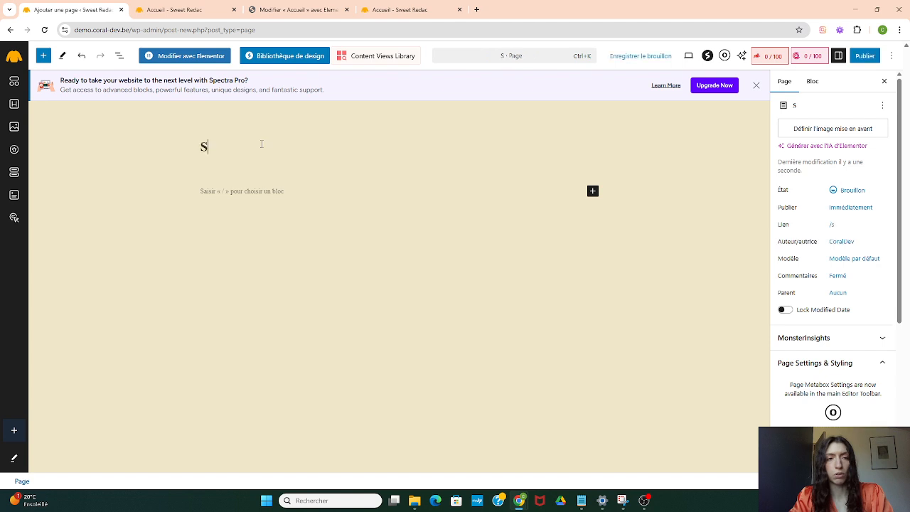
type("pectra")
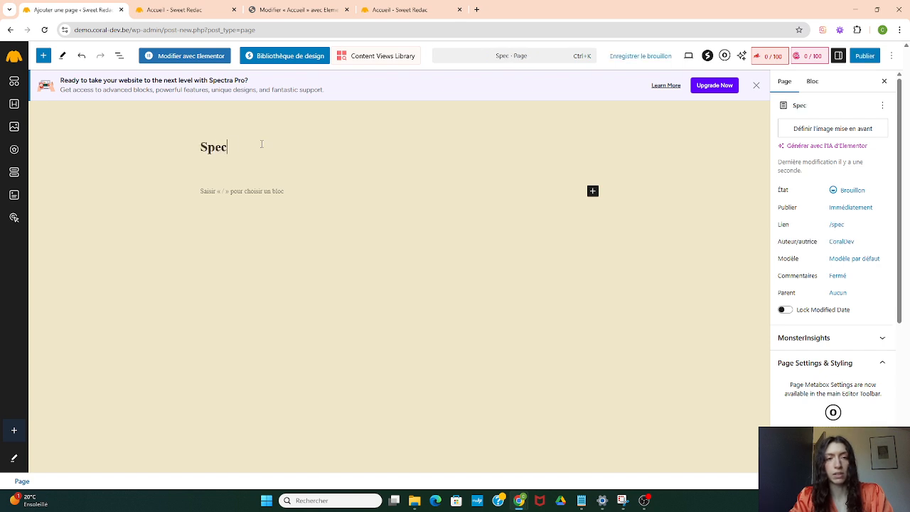
left_click(861, 60)
left_click(861, 61)
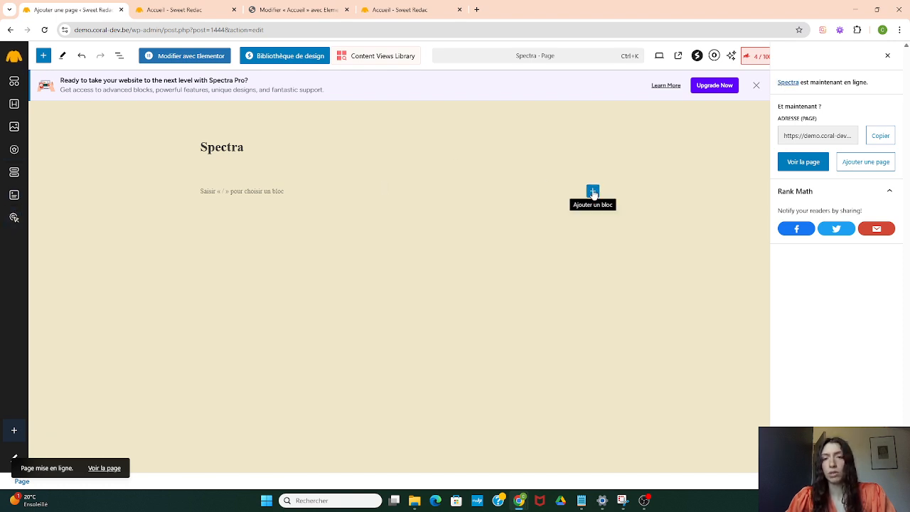
Open the full block library and look through the blocks in the Spectra category.
left_click(593, 192)
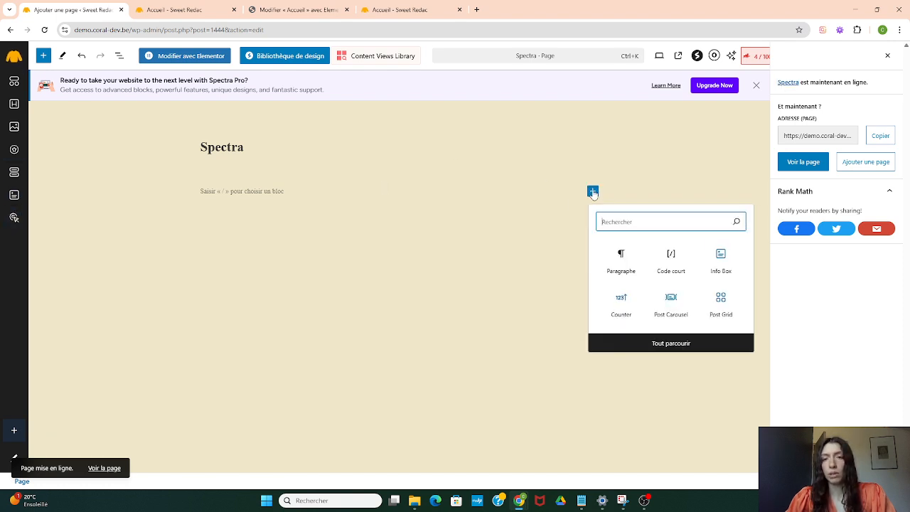
left_click(636, 343)
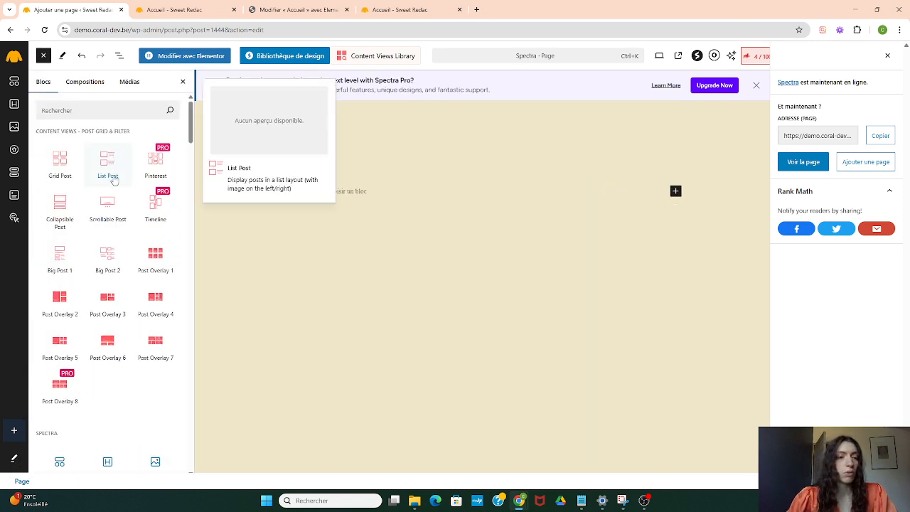
scroll(111, 177, "down", 5)
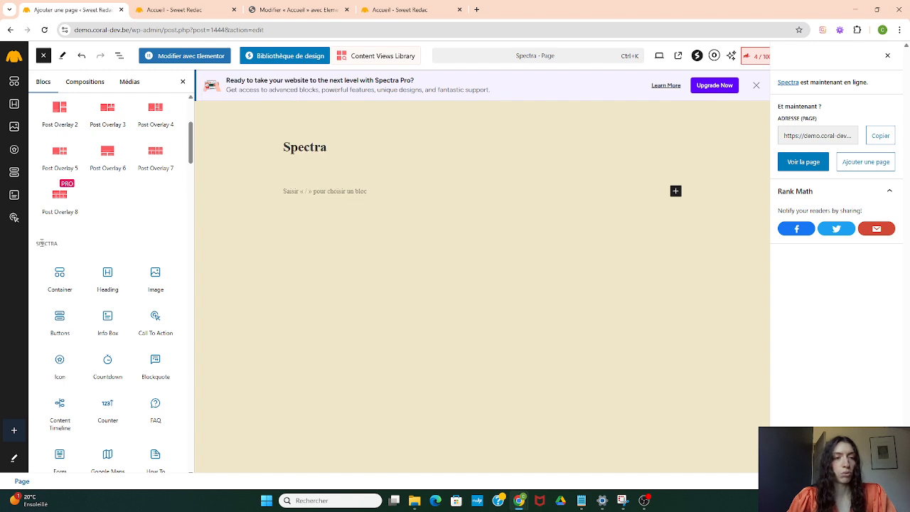
left_click_drag(42, 243, 64, 245)
scroll(63, 242, "down", 6)
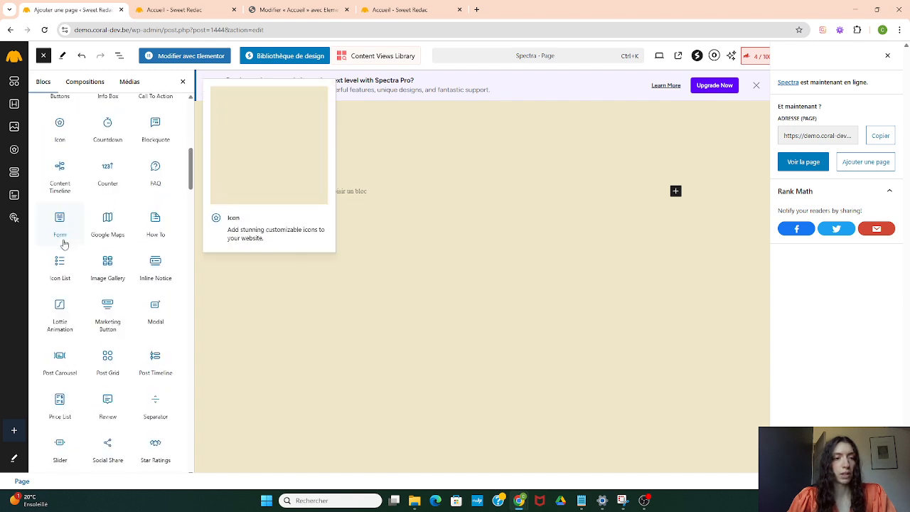
scroll(64, 244, "down", 5)
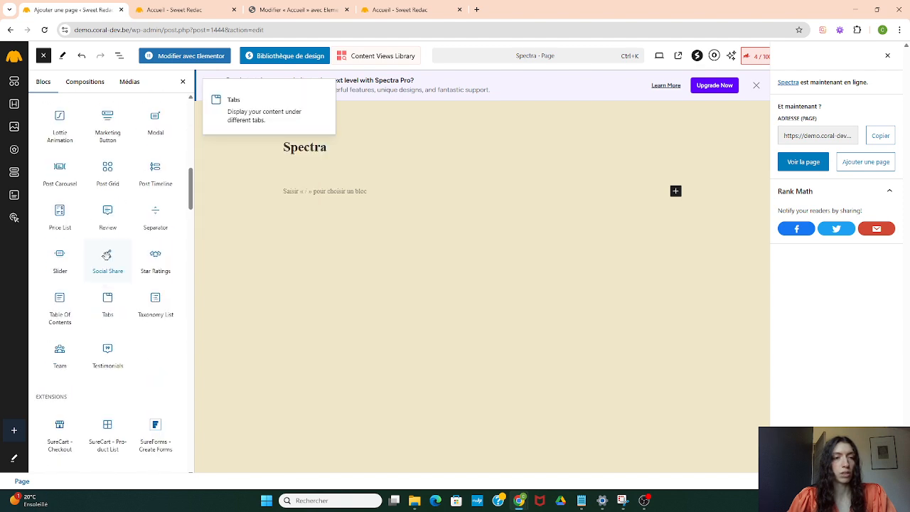
scroll(107, 255, "up", 9)
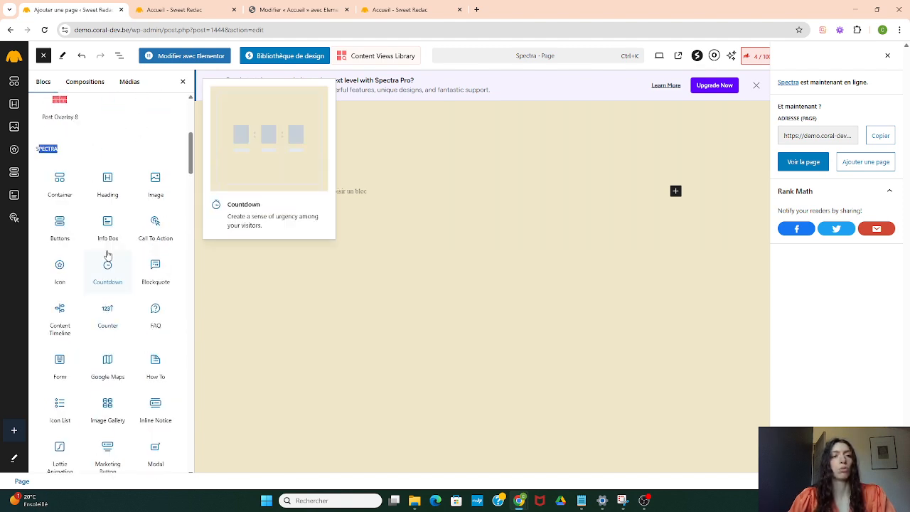
left_click(122, 146)
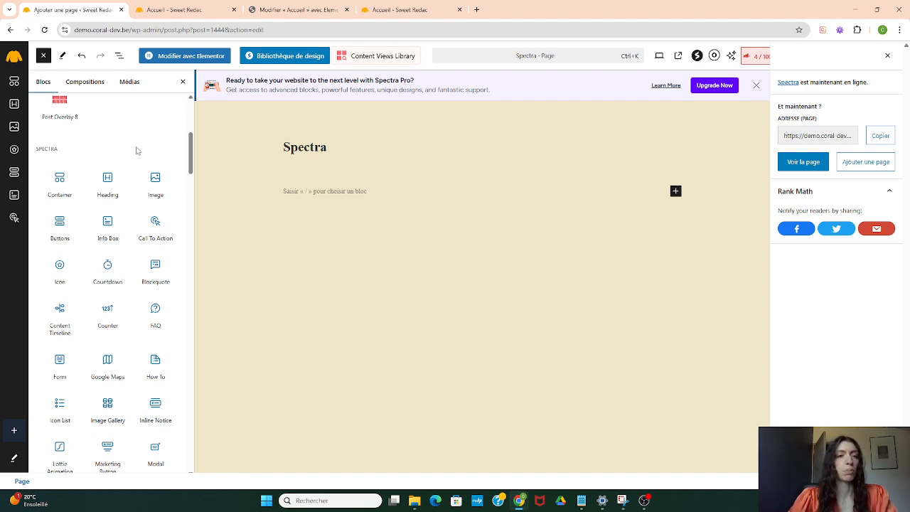
Insert a Spectra Countdown block below the page title and review its general settings.
left_click(106, 270)
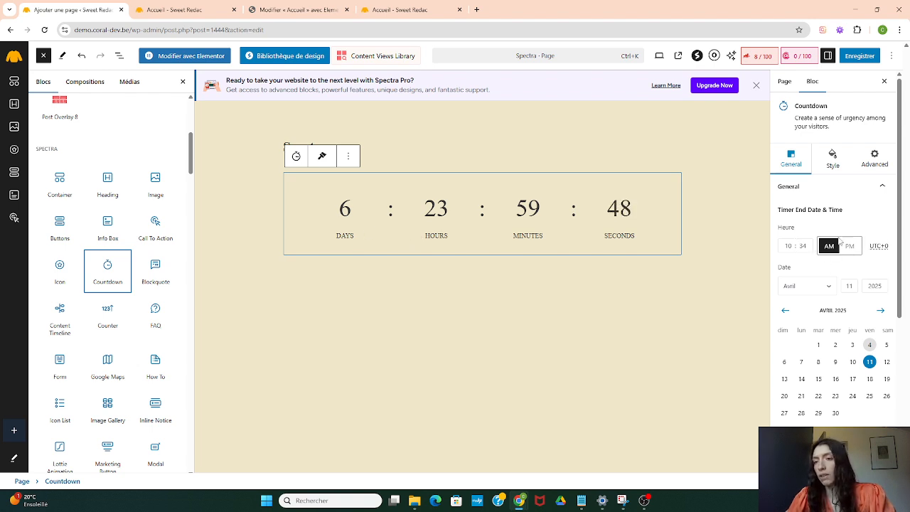
scroll(807, 288, "down", 2)
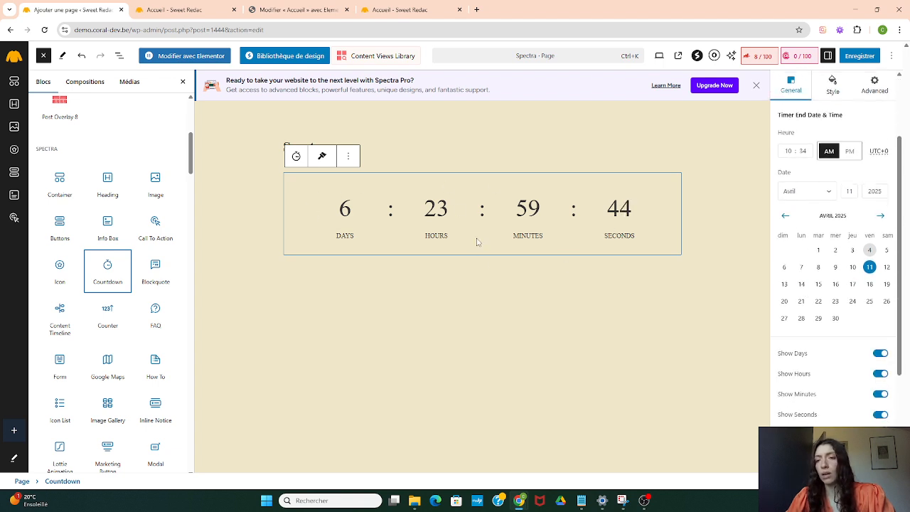
scroll(853, 256, "down", 3)
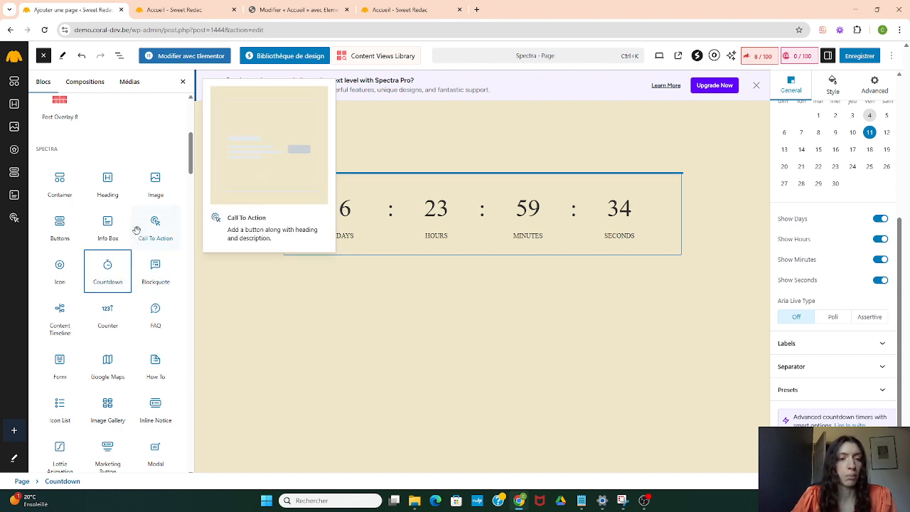
Insert a Spectra Blockquote block above the countdown and check its editable quote text and author line.
scroll(150, 227, "down", 2)
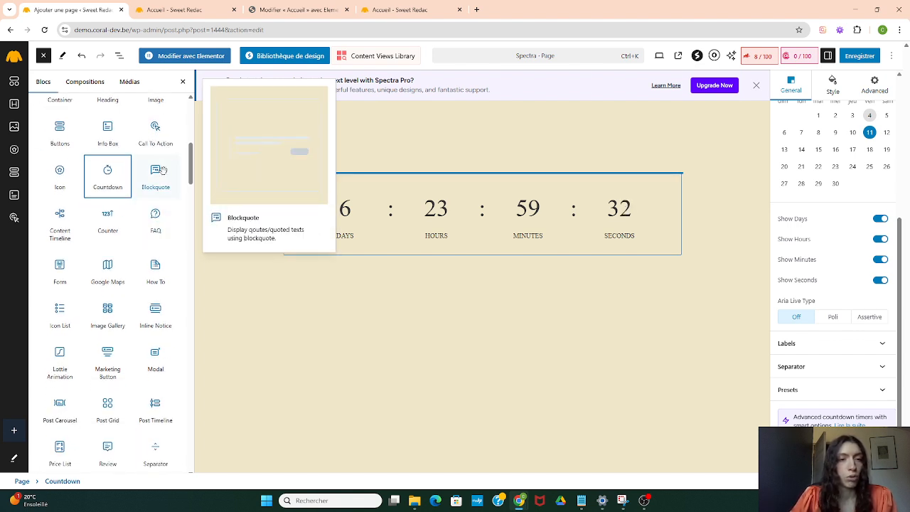
left_click(155, 179)
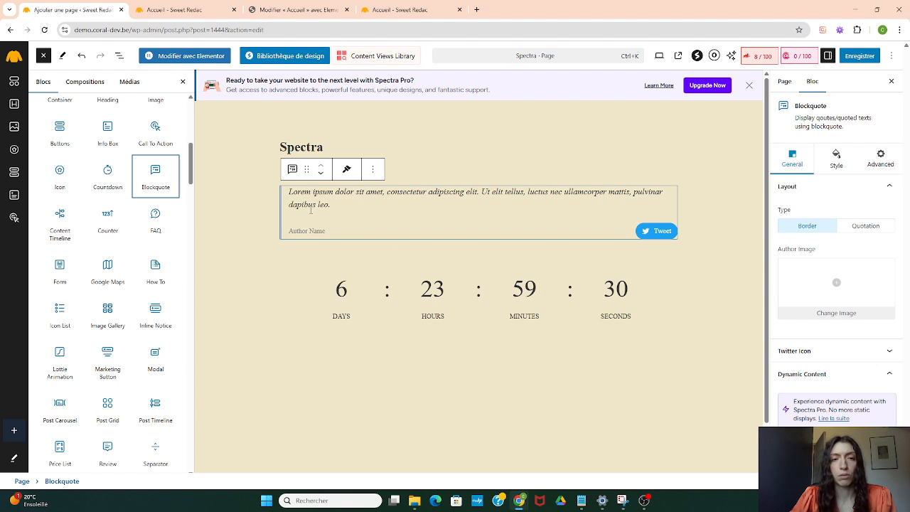
left_click(360, 192)
left_click_drag(331, 205, 290, 196)
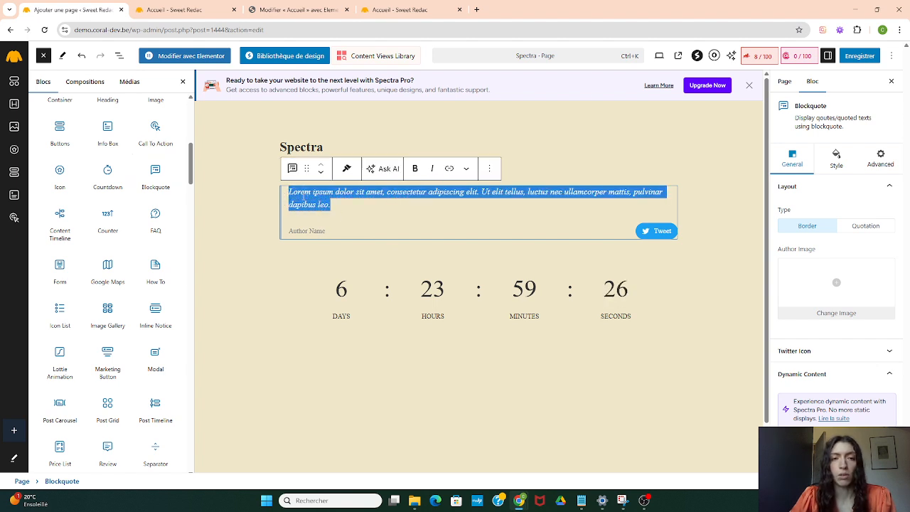
left_click_drag(325, 231, 290, 231)
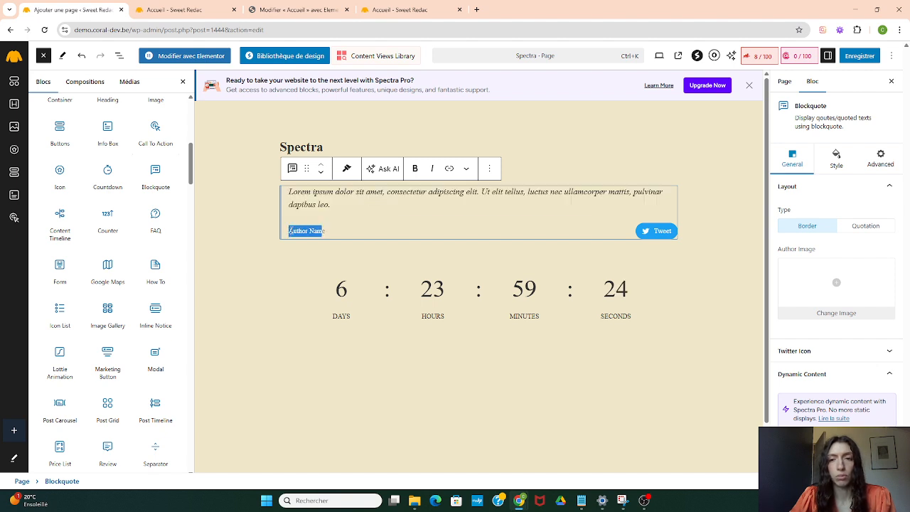
left_click(333, 231)
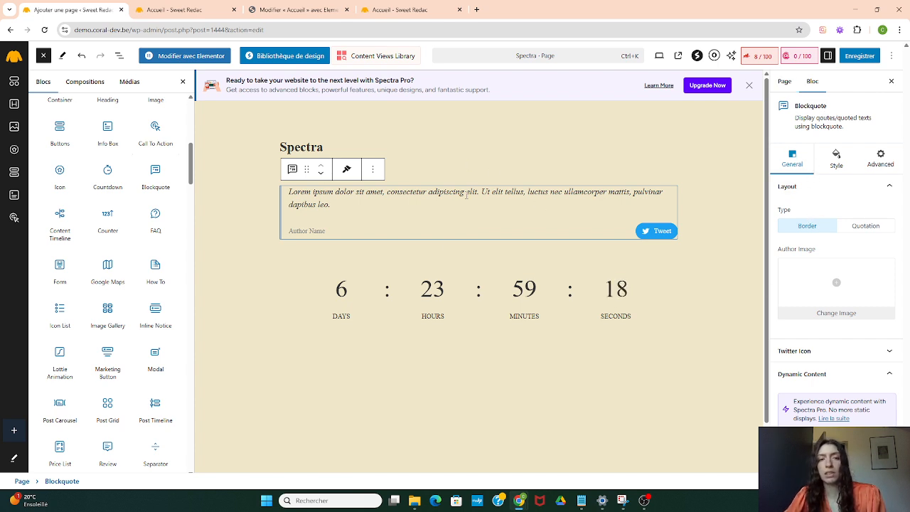
Examine the blockquote's style options, including the layout, Twitter Icon and Quote settings.
left_click(835, 158)
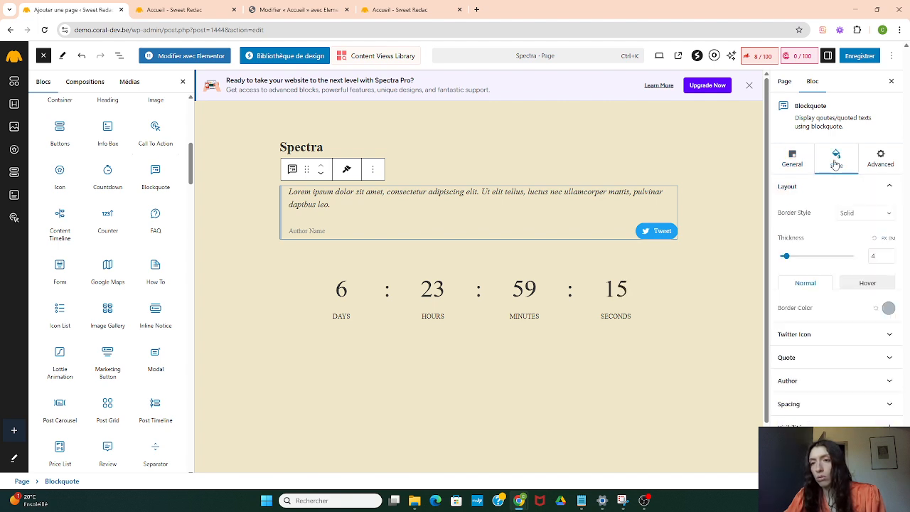
left_click(827, 340)
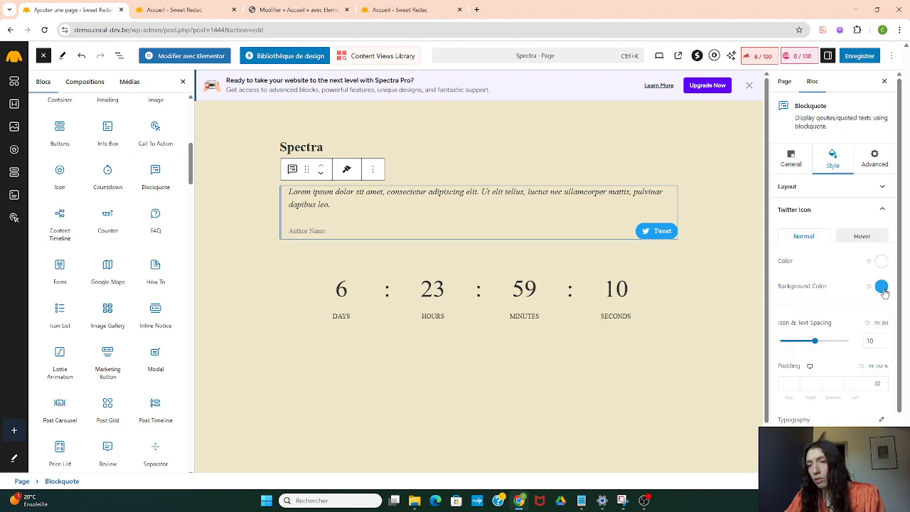
scroll(878, 284, "down", 2)
scroll(869, 282, "up", 1)
scroll(861, 286, "up", 1)
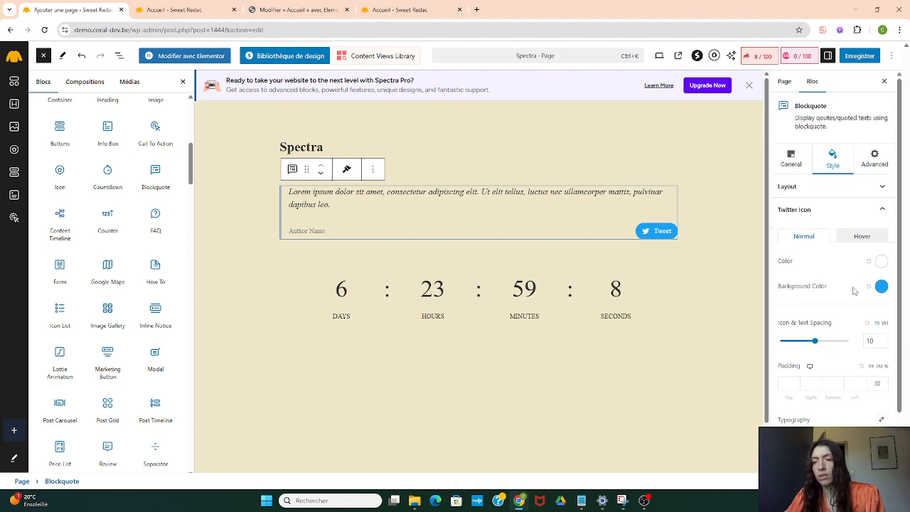
left_click(825, 209)
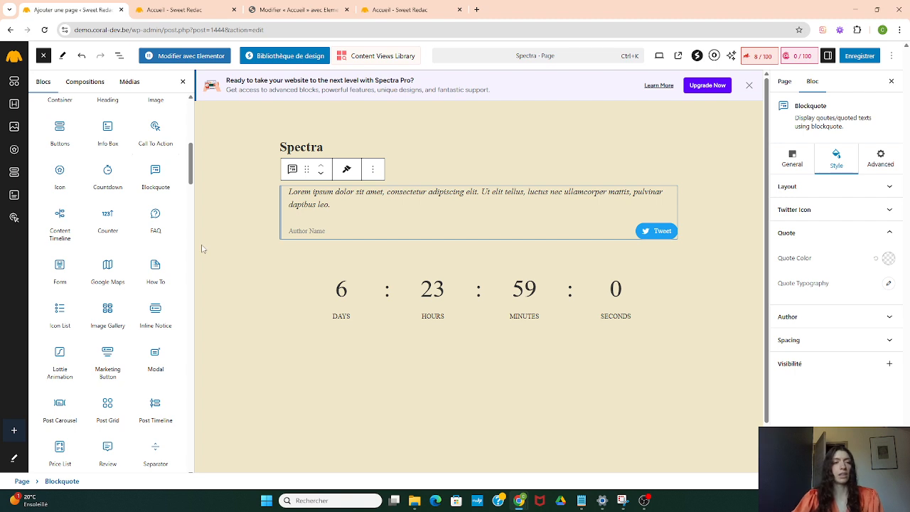
Insert a Spectra Content Timeline block above the blockquote.
mouse_move(49, 239)
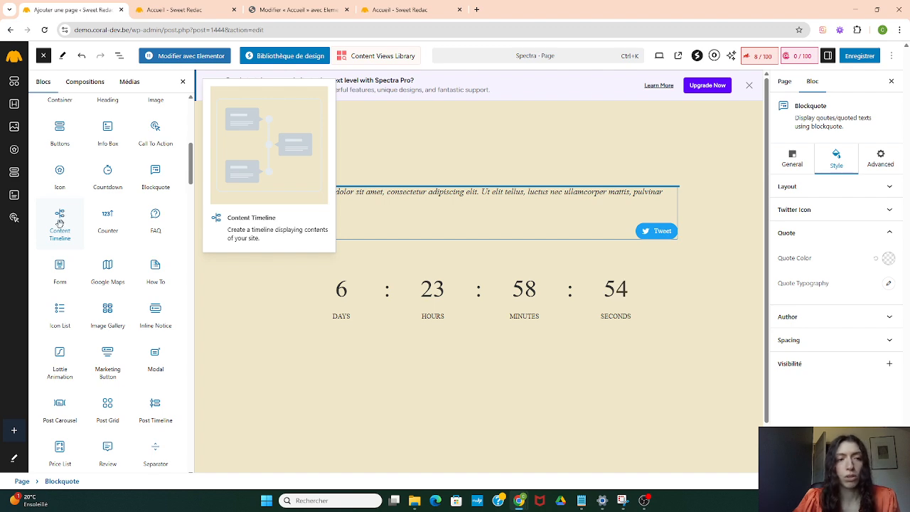
left_click(60, 223)
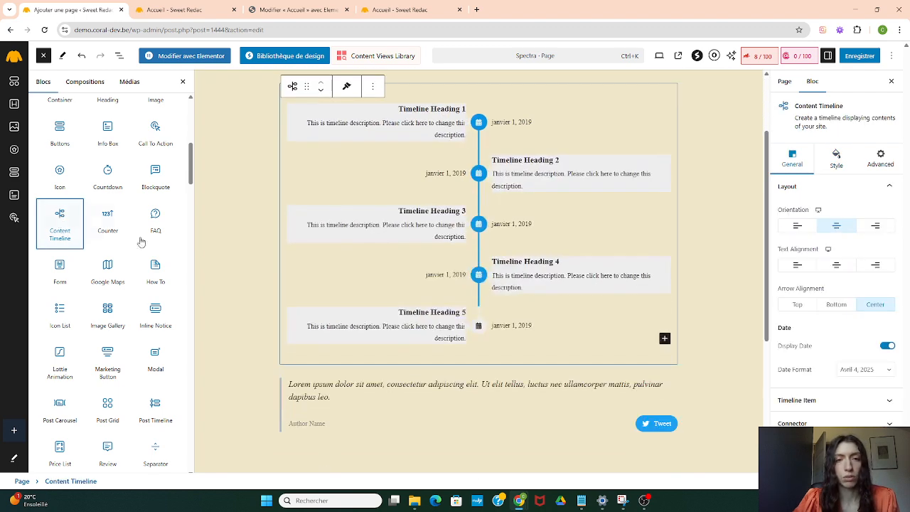
Set the date of the first item in the content timeline to 1/1/2025.
left_click(709, 225)
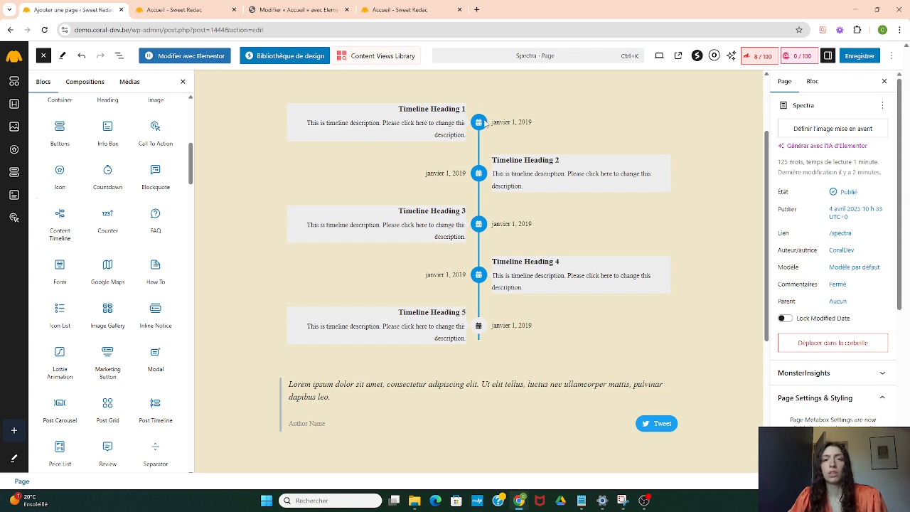
left_click(421, 106)
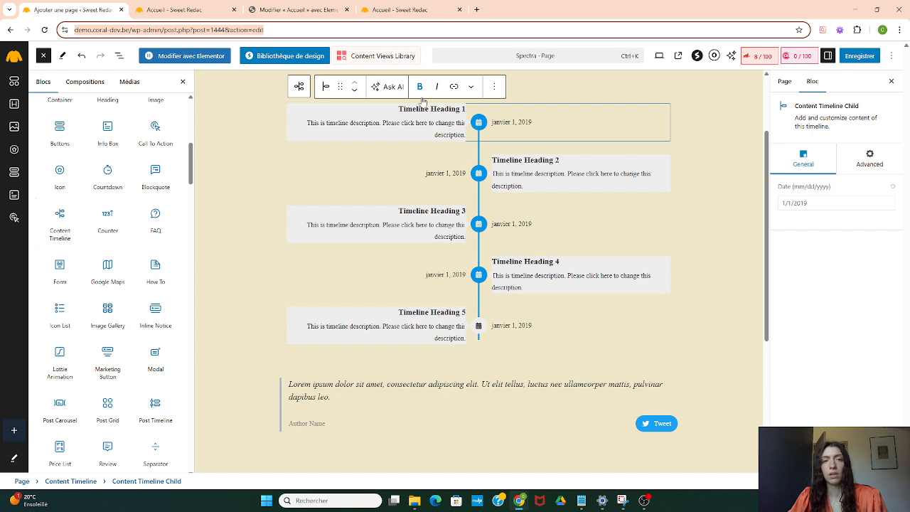
left_click(515, 123)
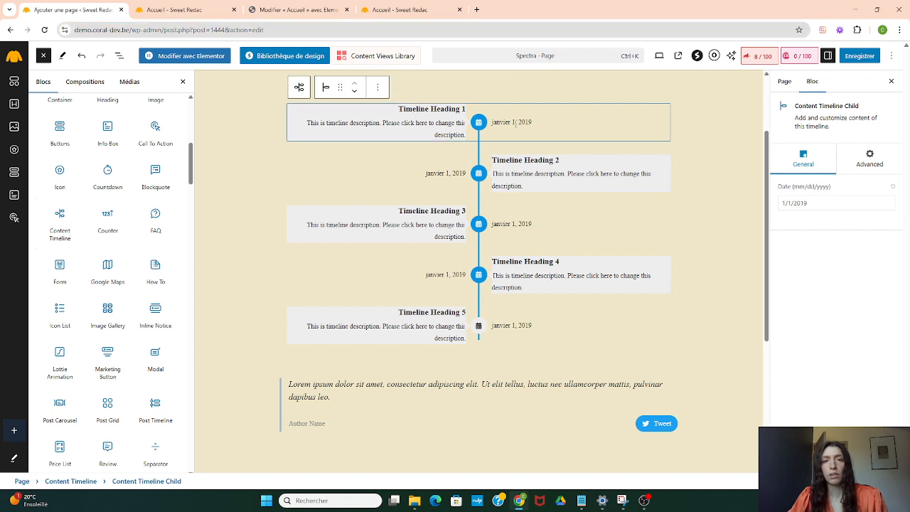
left_click(814, 207)
left_click_drag(811, 204, 797, 203)
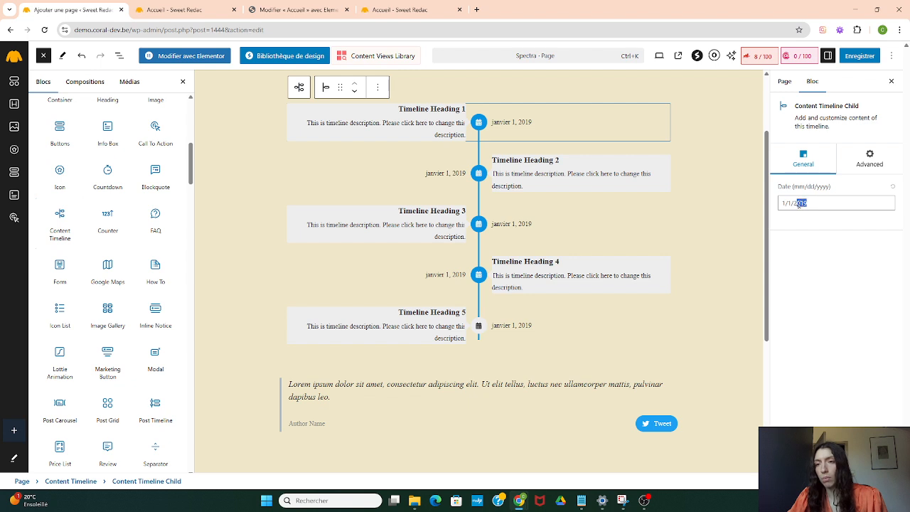
type("25")
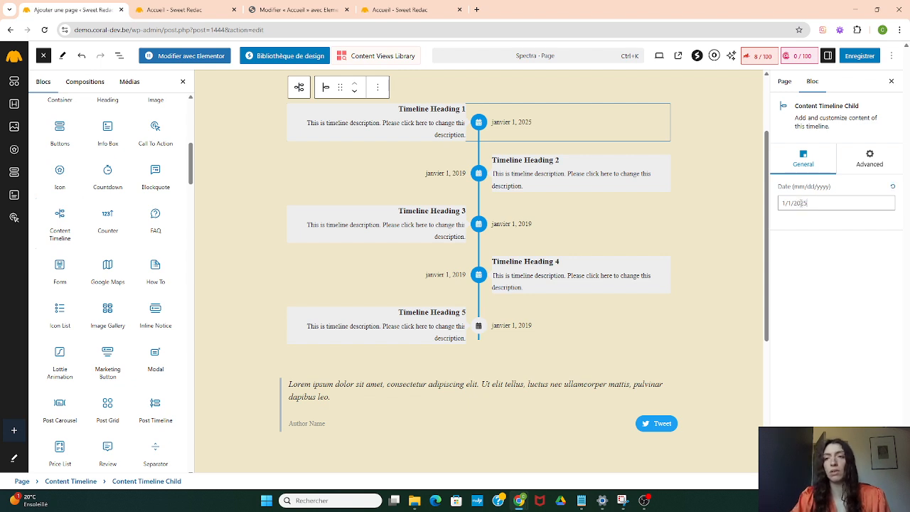
Replace the first timeline item's heading with vdfvfdbdfb1 and check that its description text can be selected.
left_click(394, 113)
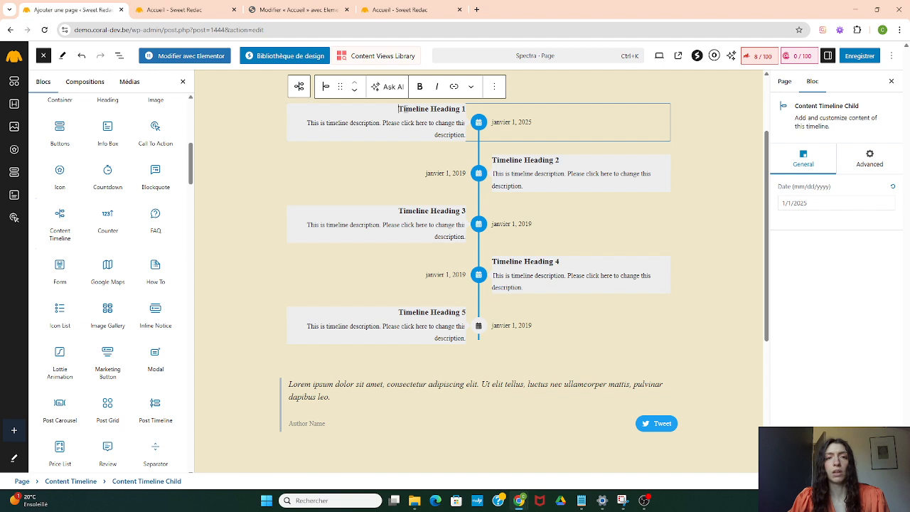
left_click_drag(398, 109, 464, 109)
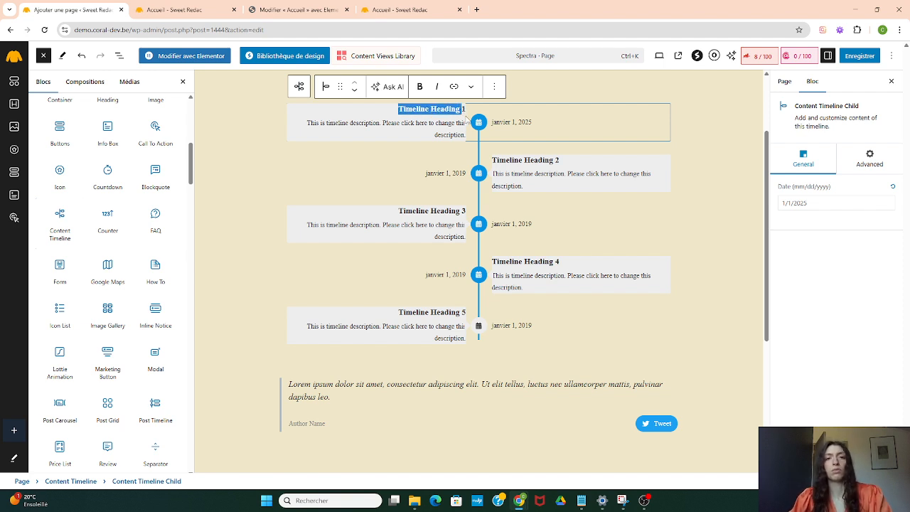
type("vdfvfdbdfb1")
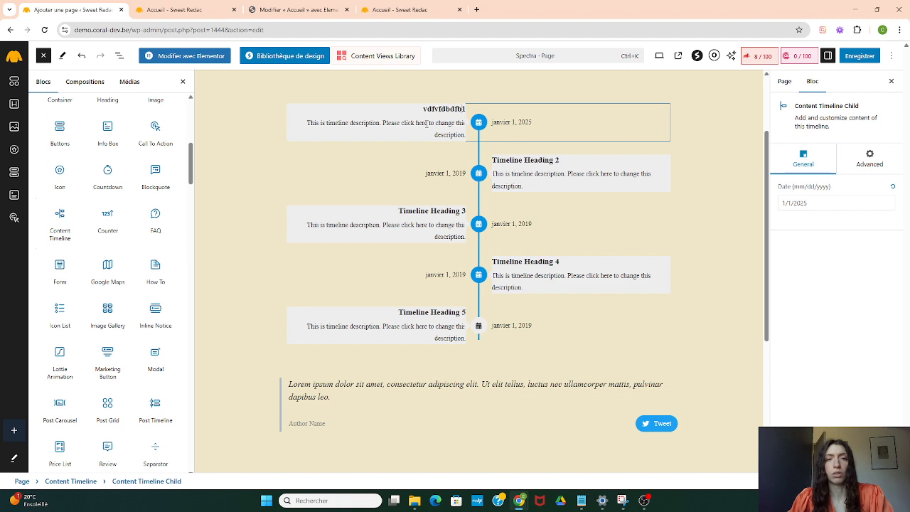
left_click_drag(322, 120, 459, 137)
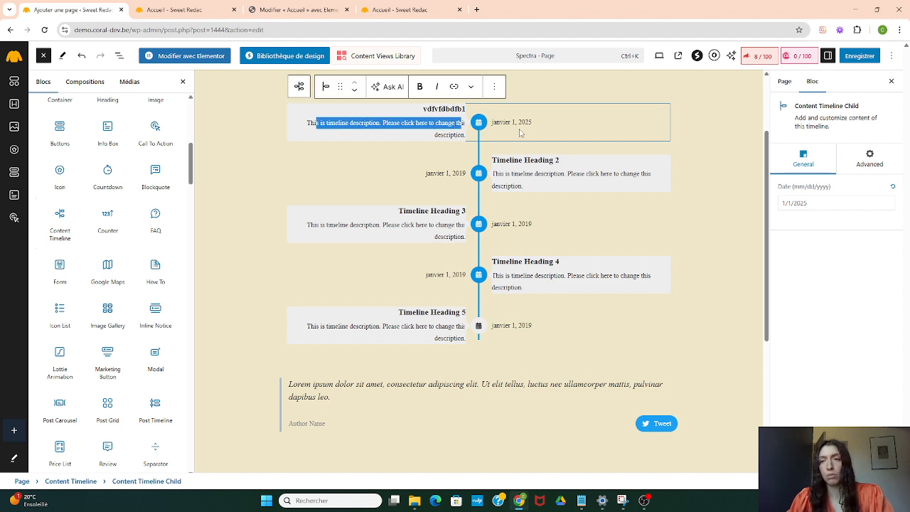
left_click(819, 158)
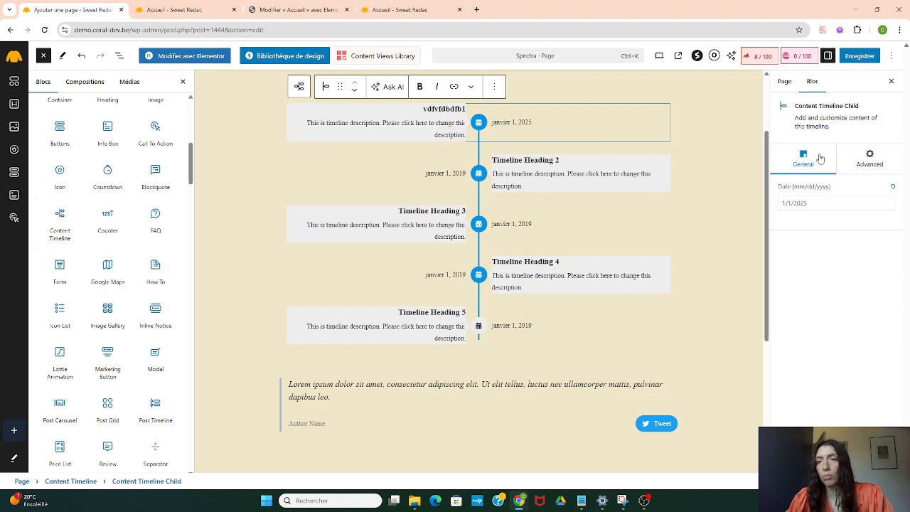
Browse the icon library for the whole timeline's connector, and set the icon size to 17 and icon background size to 41.
left_click(299, 87)
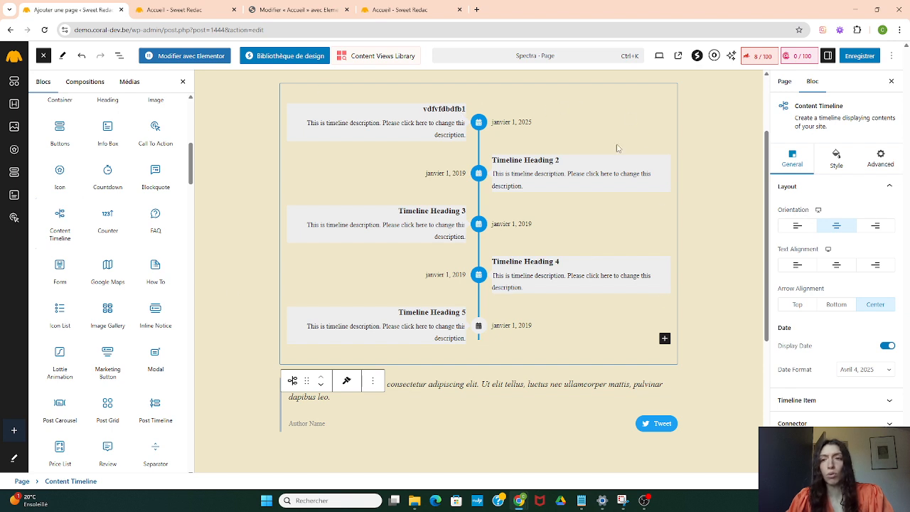
left_click(833, 400)
left_click(822, 277)
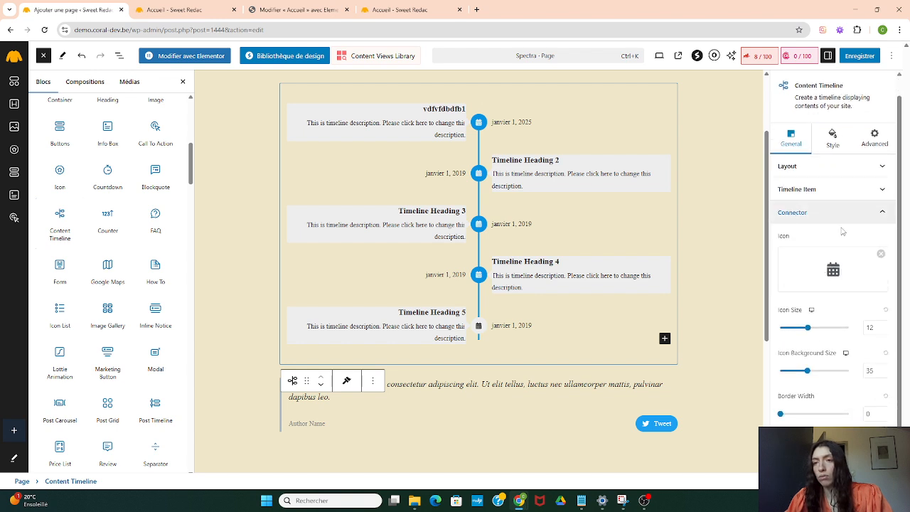
left_click(832, 268)
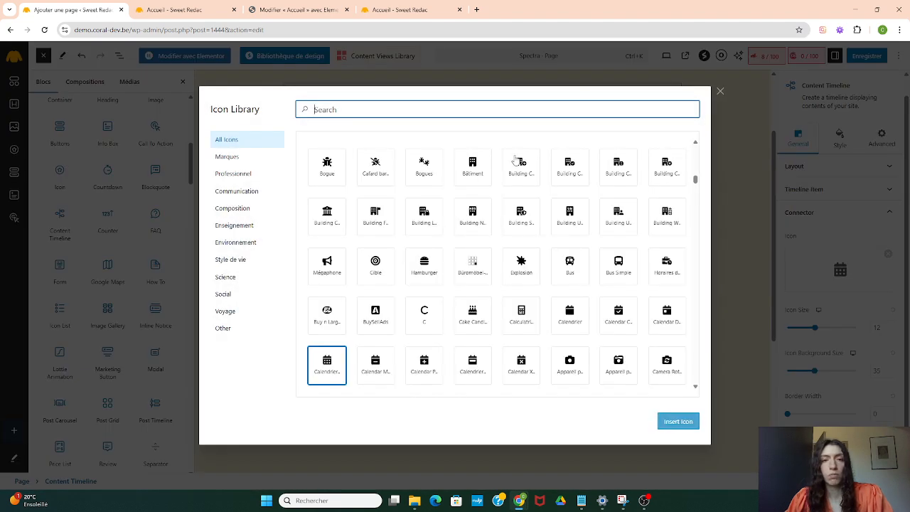
scroll(493, 267, "up", 4)
scroll(493, 267, "up", 5)
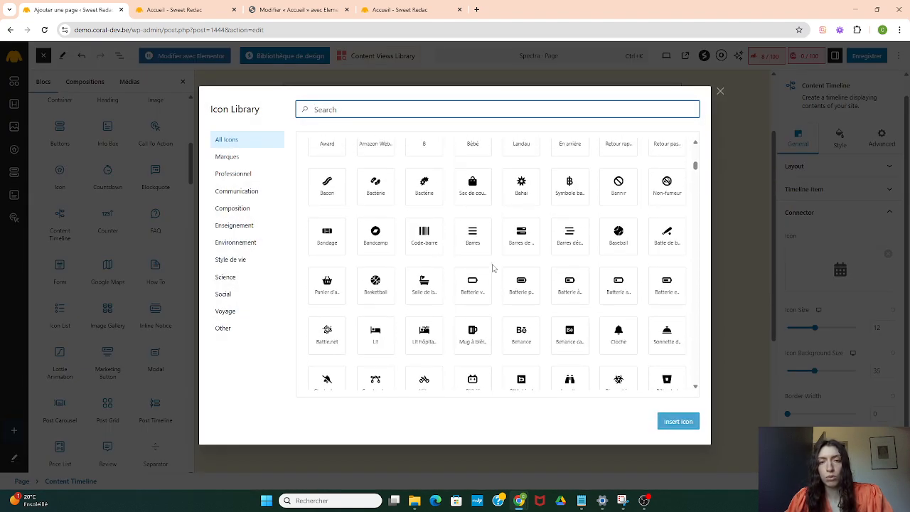
scroll(493, 267, "up", 5)
scroll(493, 268, "up", 5)
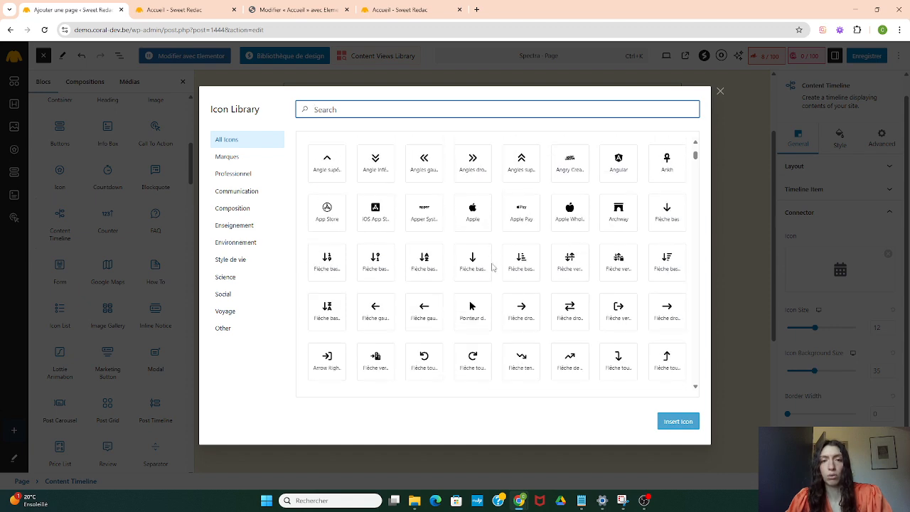
left_click(720, 91)
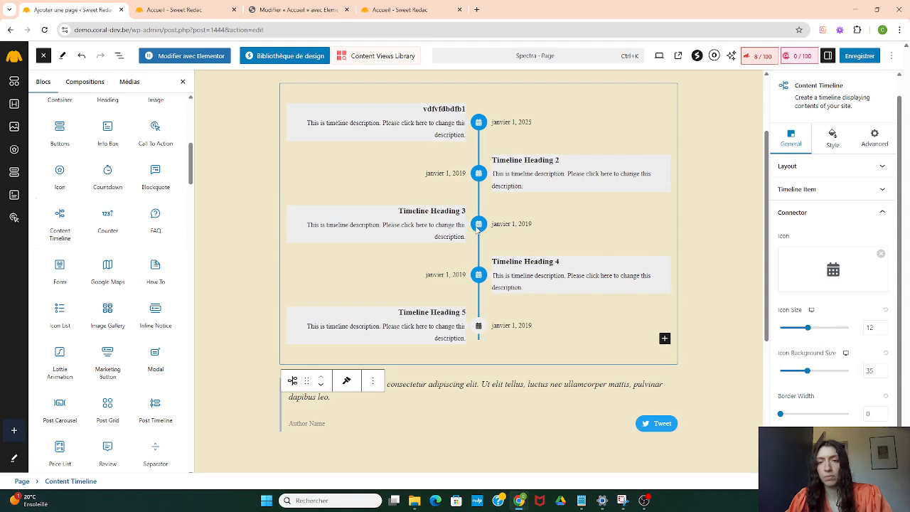
left_click_drag(808, 327, 819, 327)
left_click_drag(807, 369, 811, 370)
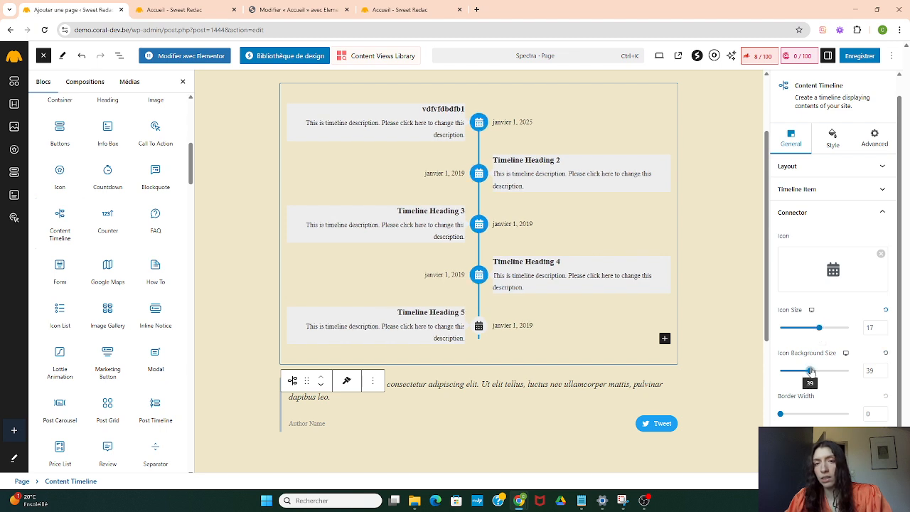
Set the heading color of the timeline items to red in the block's style options.
left_click(832, 142)
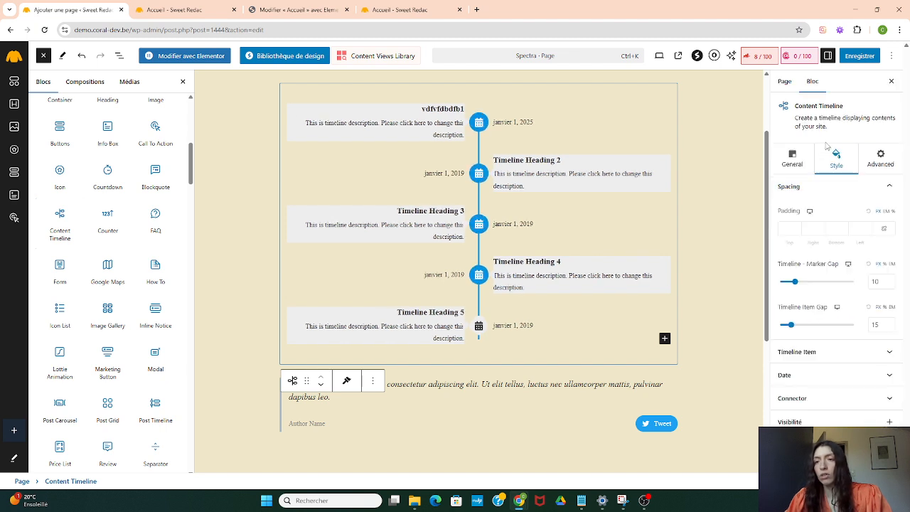
left_click(837, 362)
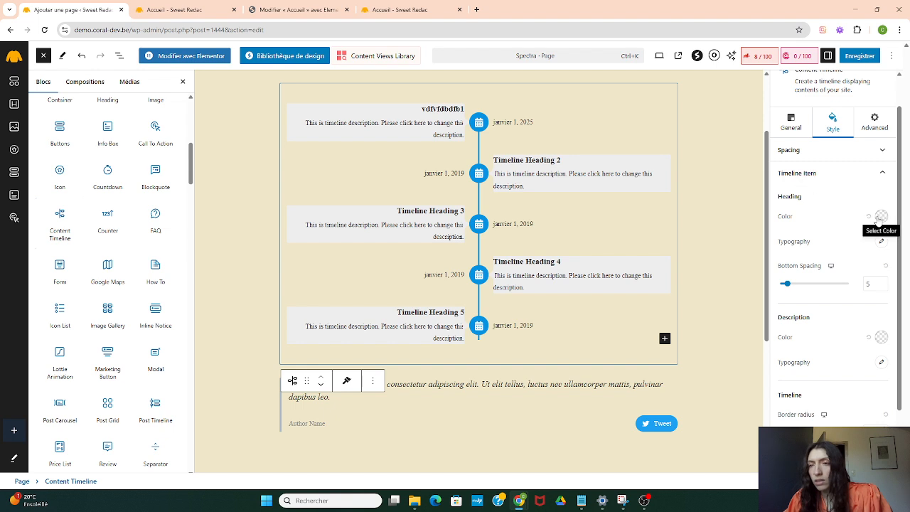
left_click(881, 216)
left_click_drag(864, 264, 856, 242)
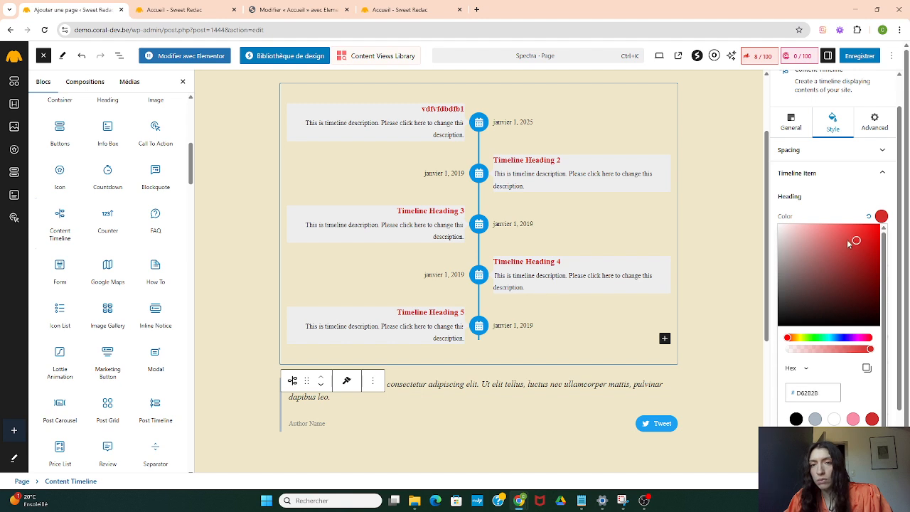
left_click(838, 200)
scroll(858, 305, "down", 1)
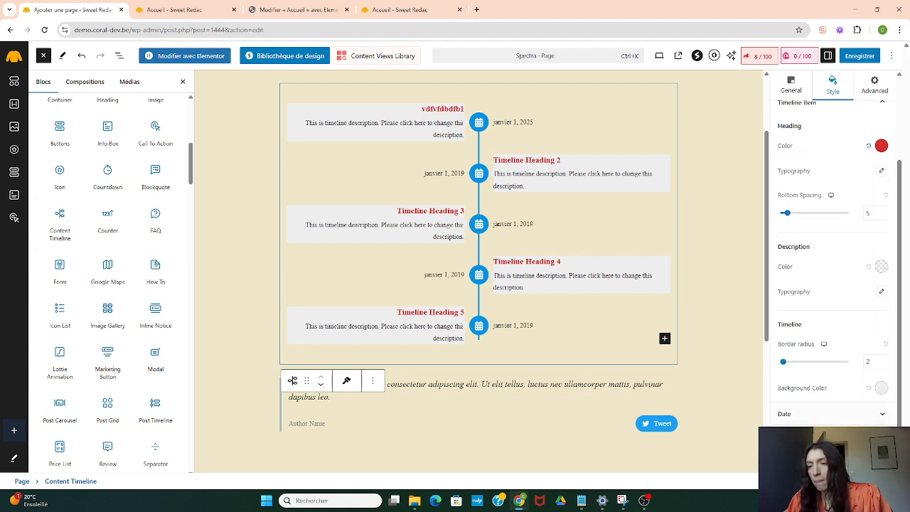
Set the timeline's normal-state connector color to the green preset 00D084.
left_click(821, 432)
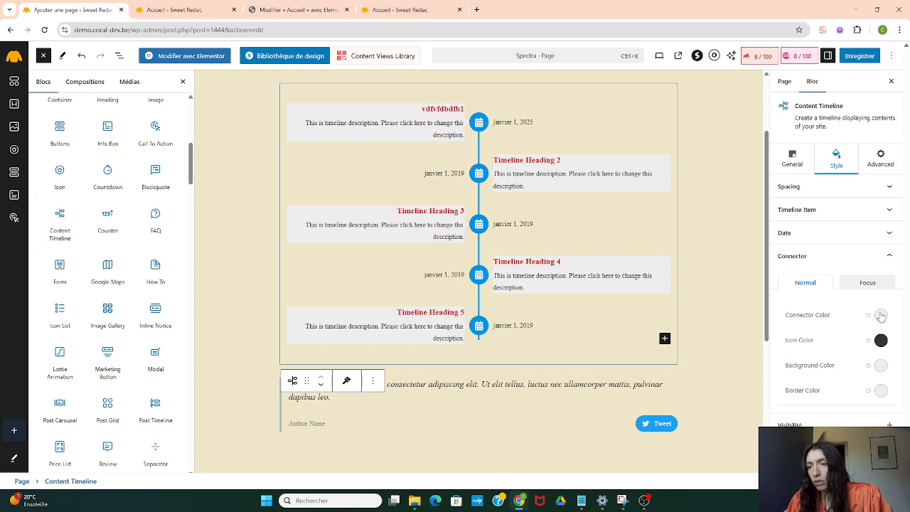
left_click(880, 315)
left_click(834, 254)
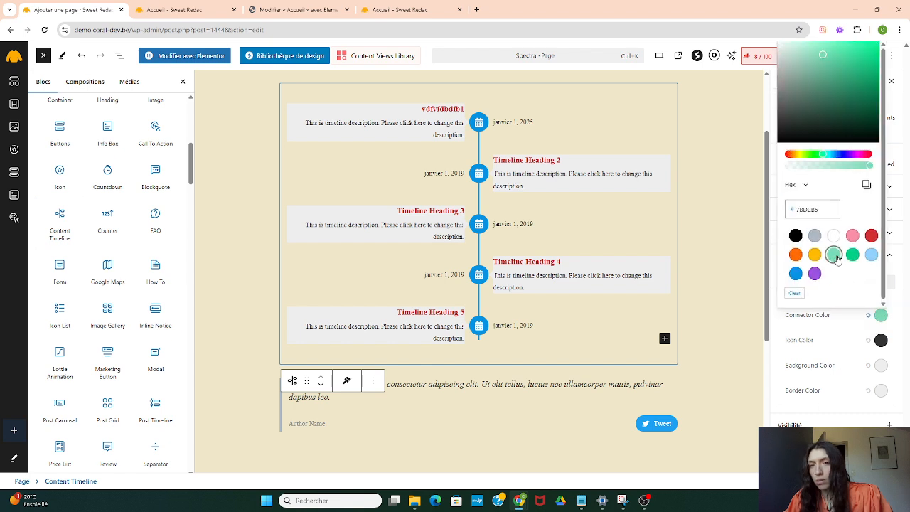
left_click(852, 255)
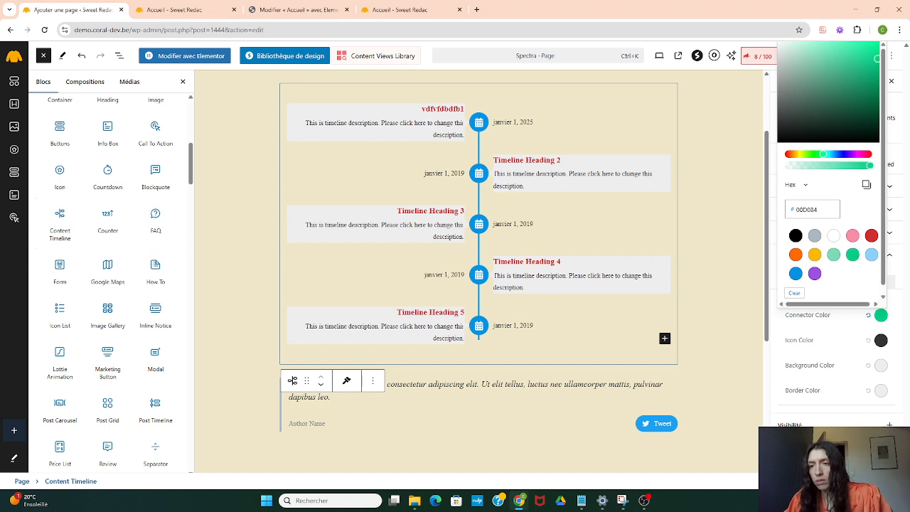
left_click(855, 344)
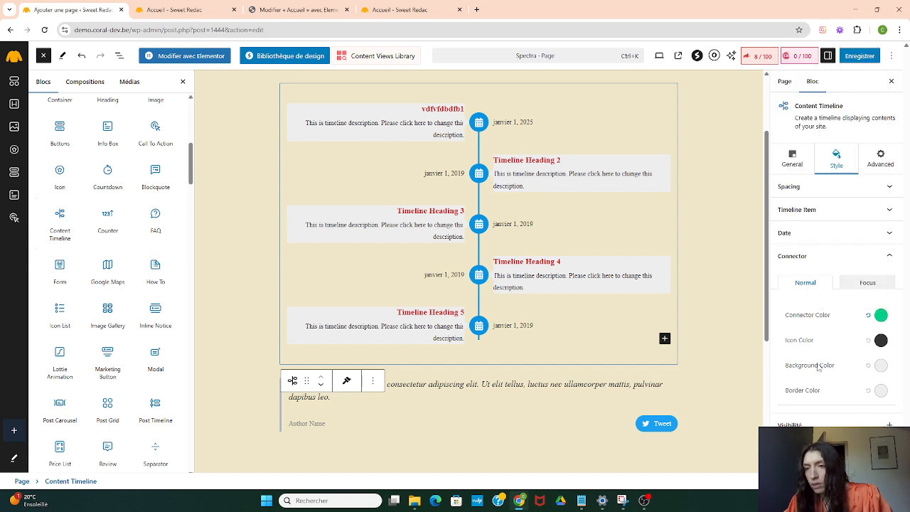
Set the color of the timeline dates to a bright blue-violet.
left_click(819, 235)
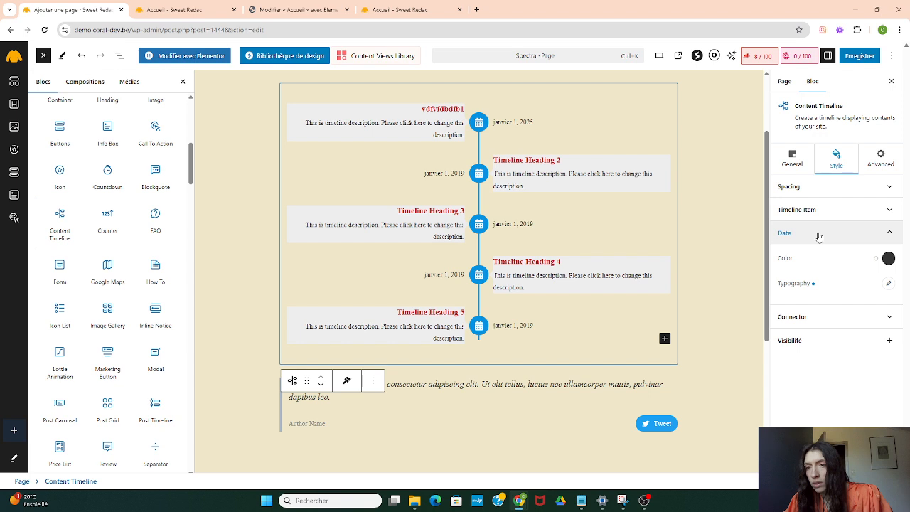
left_click(889, 258)
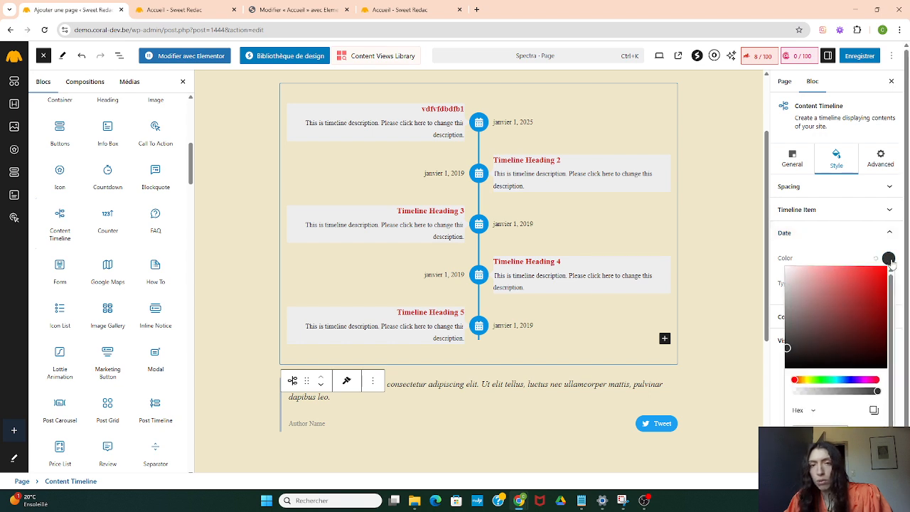
left_click(854, 381)
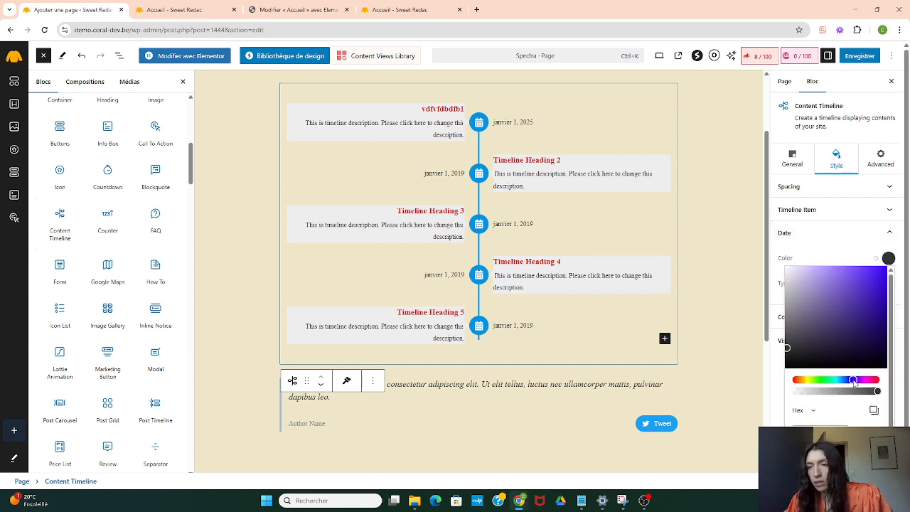
left_click(873, 267)
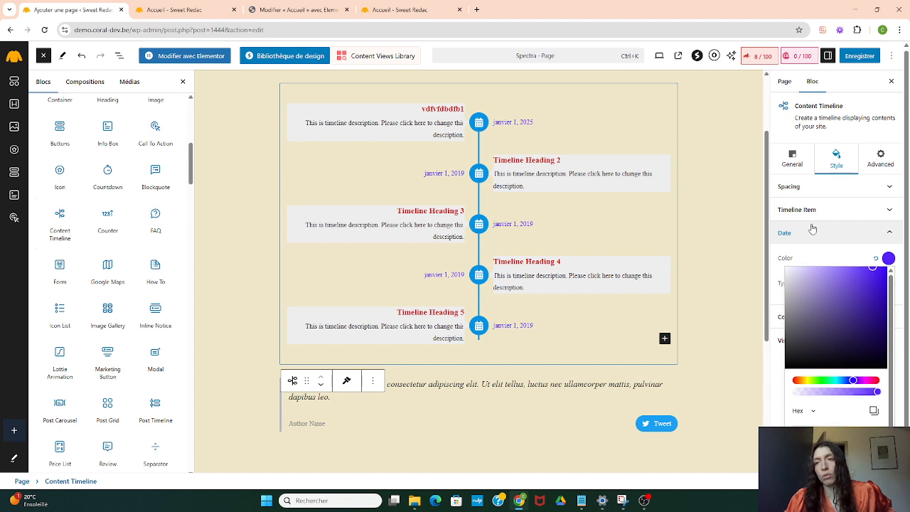
Try the timeline without its dates by turning Display Date off, and turn it back on.
left_click(792, 160)
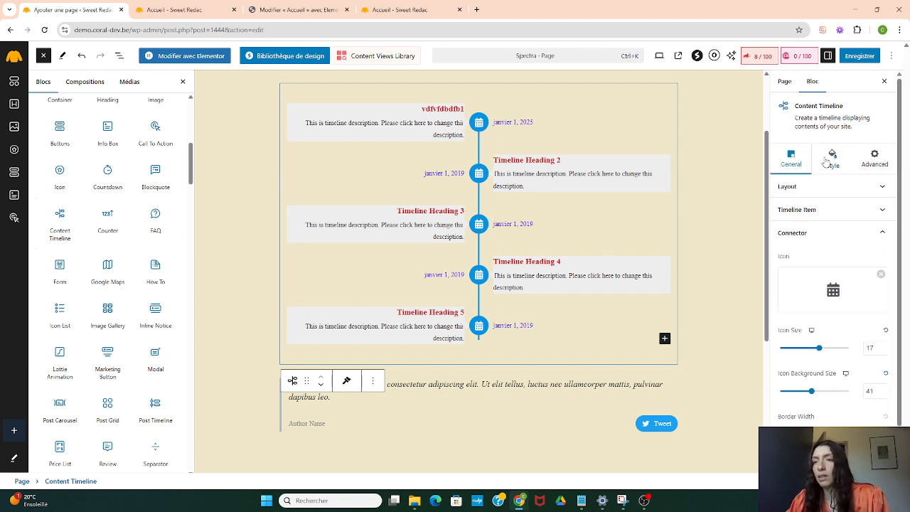
left_click(823, 190)
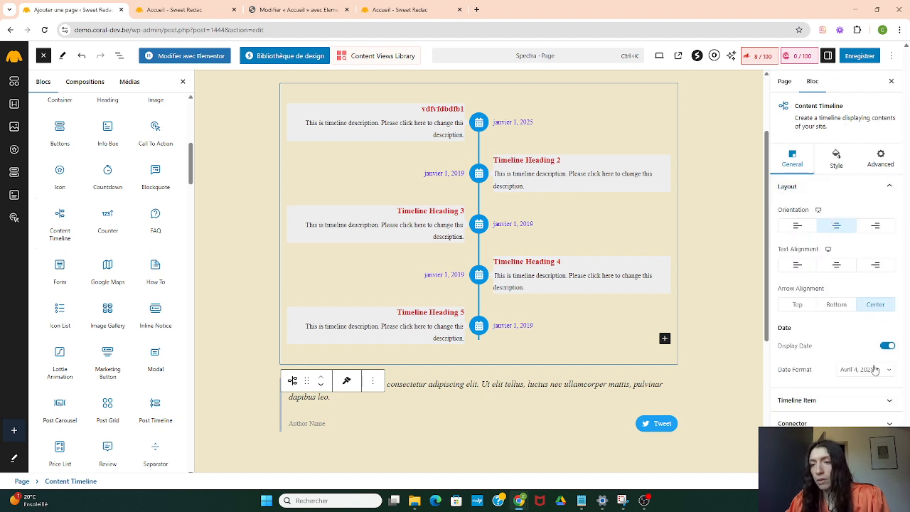
left_click(889, 346)
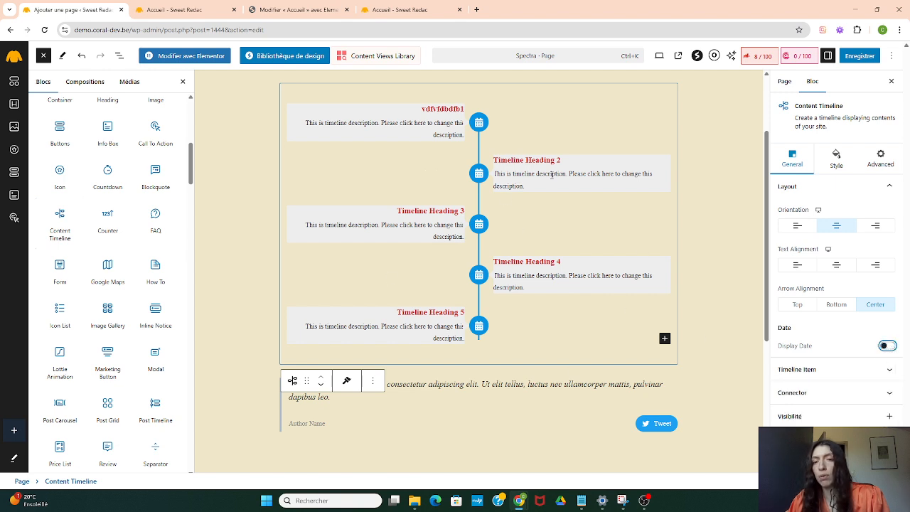
left_click(889, 346)
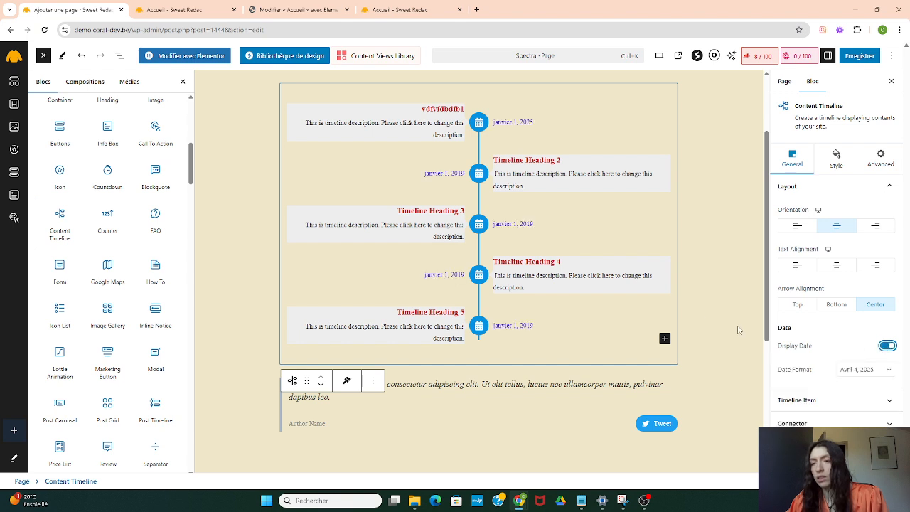
Add a Spectra Counter block to the page.
scroll(626, 298, "down", 3)
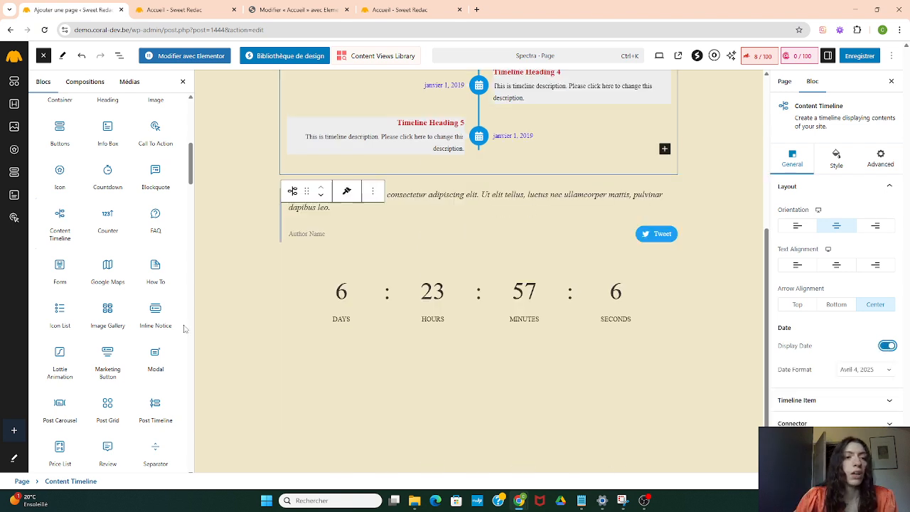
mouse_move(102, 236)
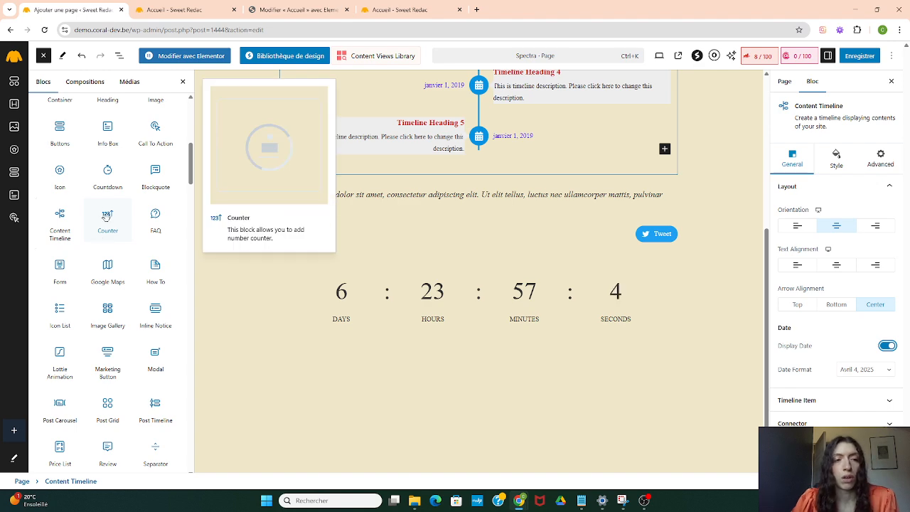
left_click(107, 216)
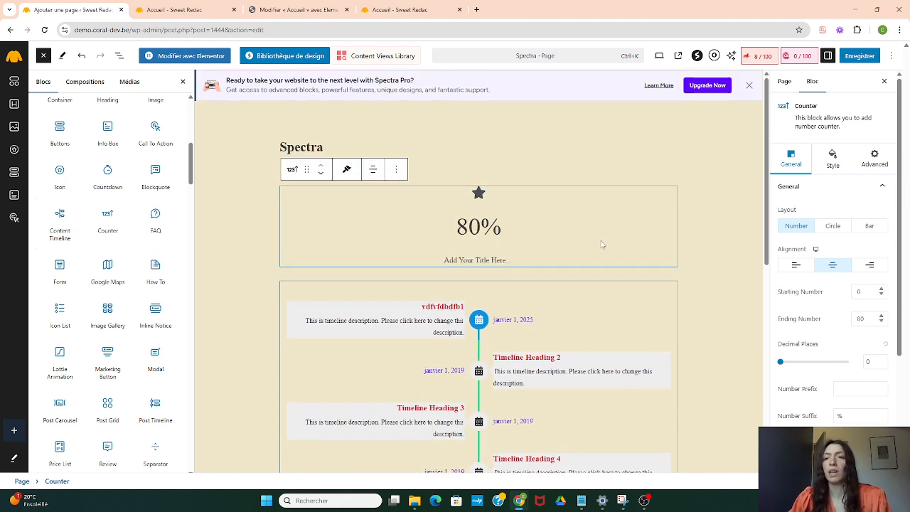
Set the counter's ending number to 15 after trying 150.
scroll(824, 276, "down", 2)
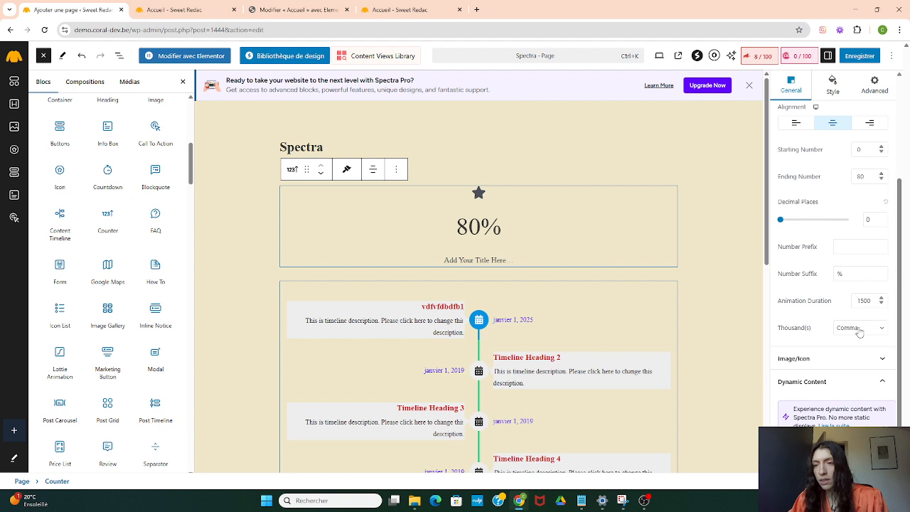
scroll(857, 320, "up", 1)
scroll(857, 317, "up", 2)
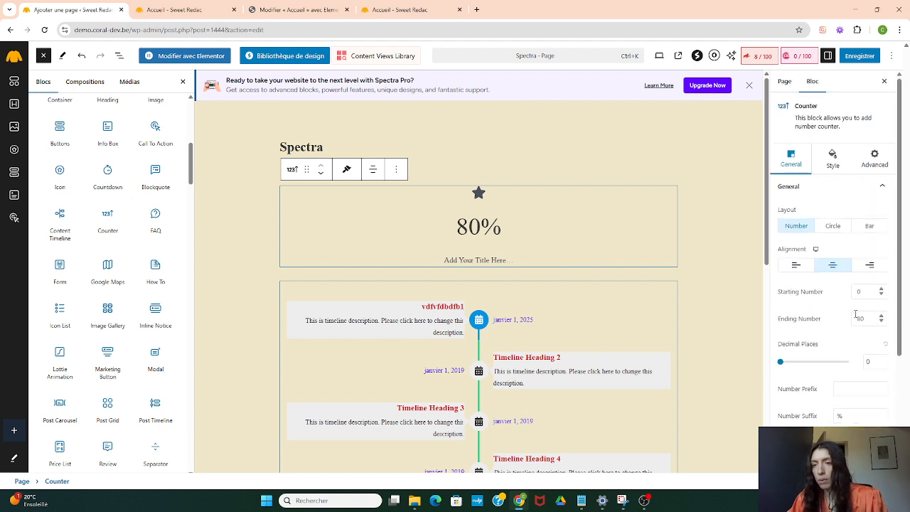
left_click(861, 292)
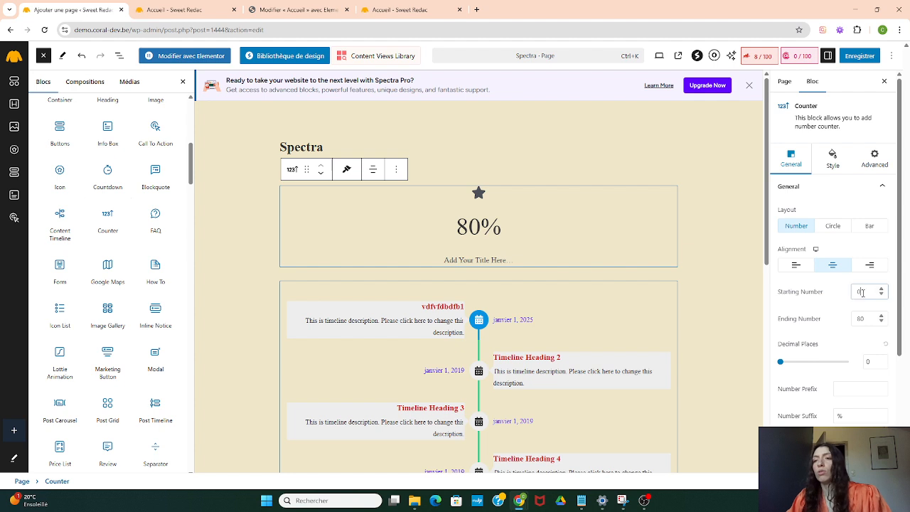
left_click(865, 319)
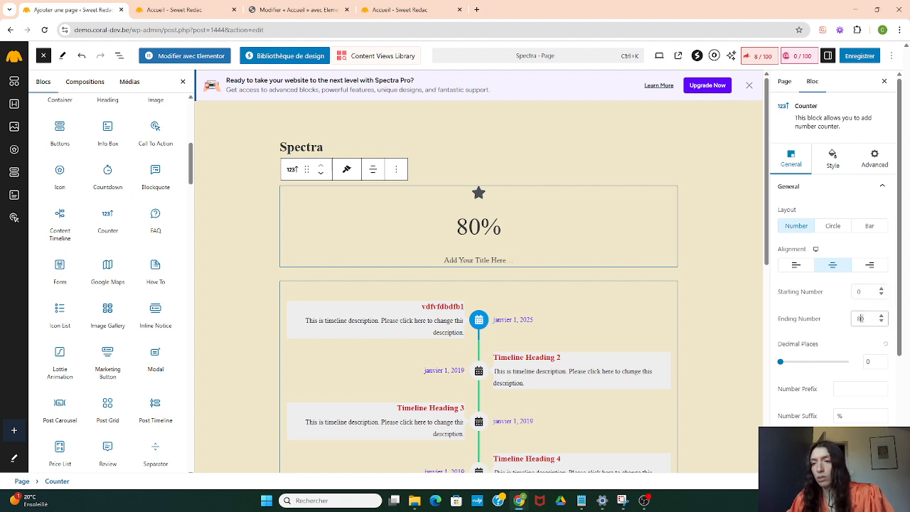
type("150")
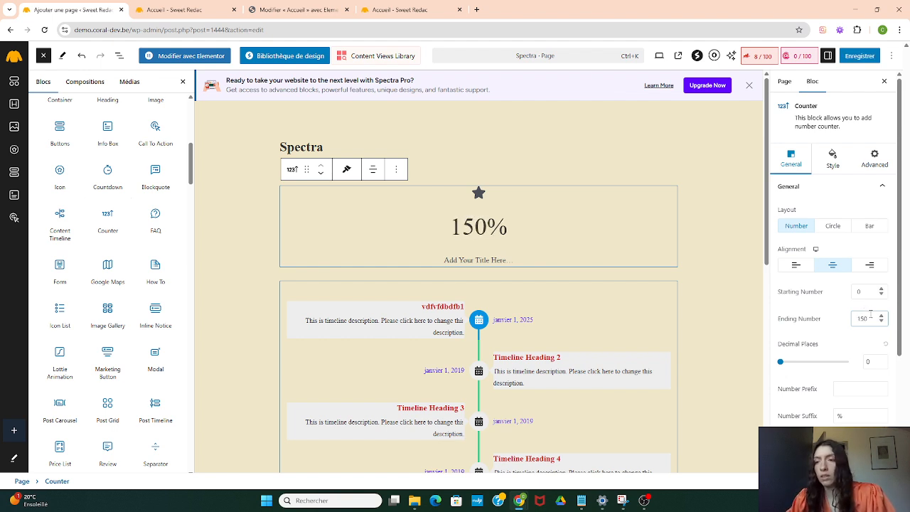
key("BackSpace")
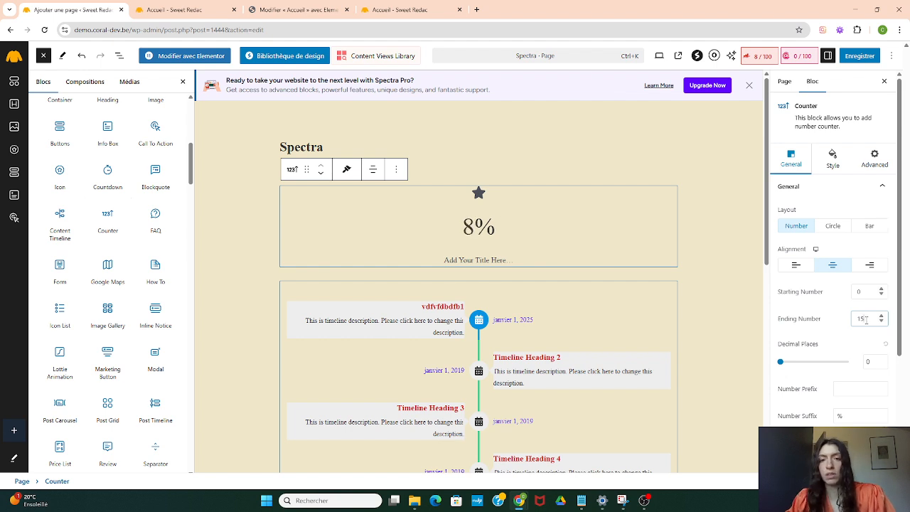
Replace the counter's number suffix with the € sign.
scroll(858, 313, "down", 3)
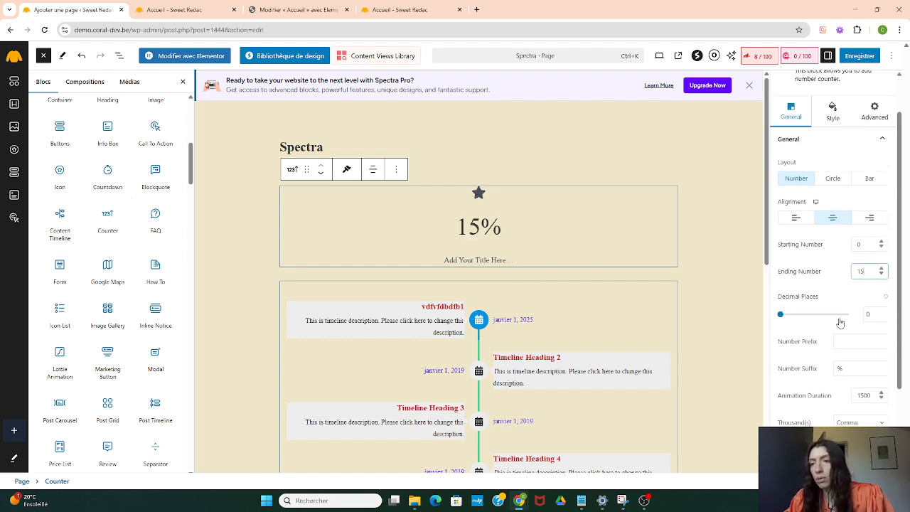
left_click_drag(850, 318, 837, 320)
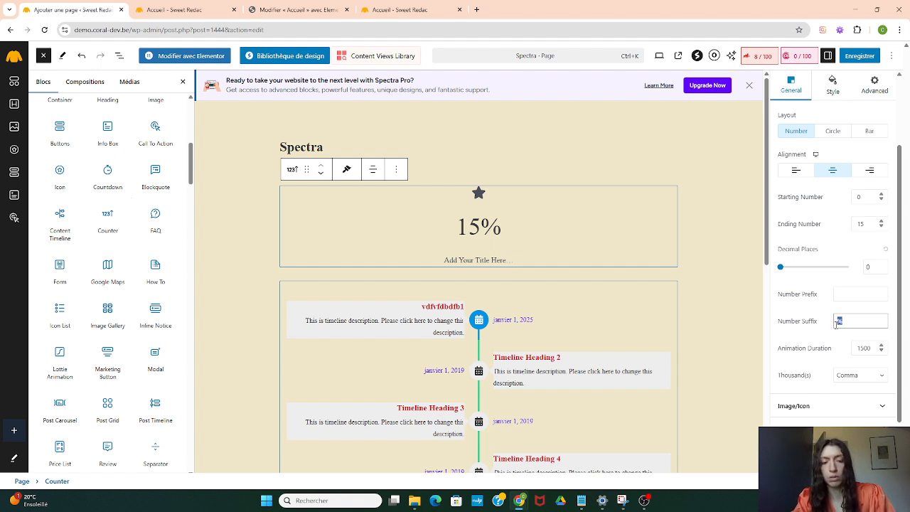
type("€")
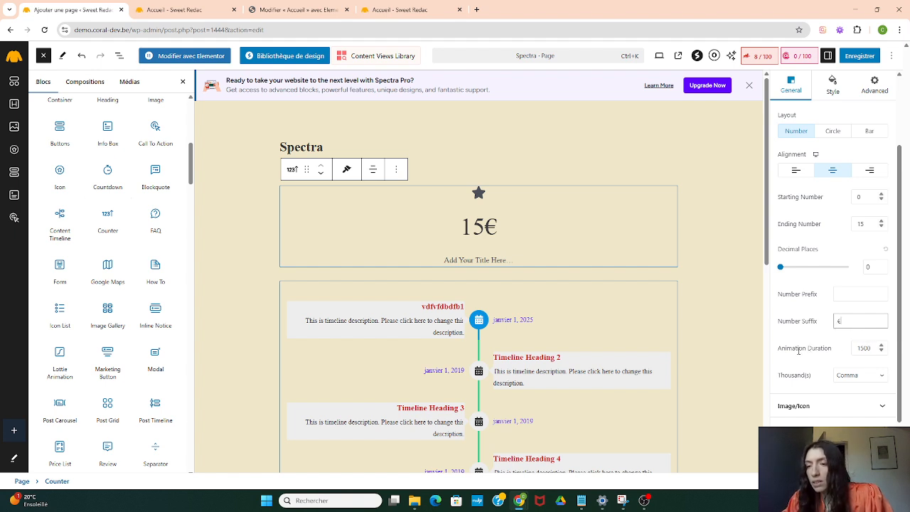
Try an animation duration of 2000 on the counter, and settle on 1000.
left_click(869, 349)
left_click_drag(865, 348, 859, 349)
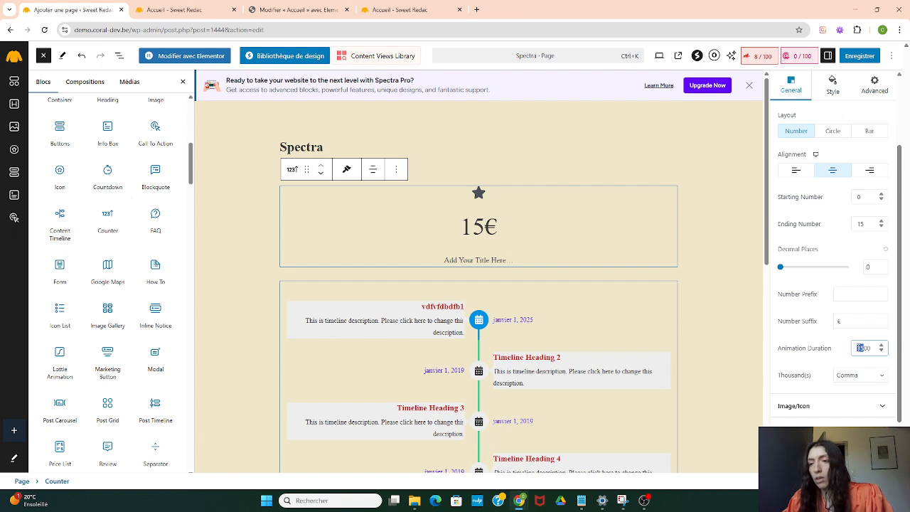
type("20")
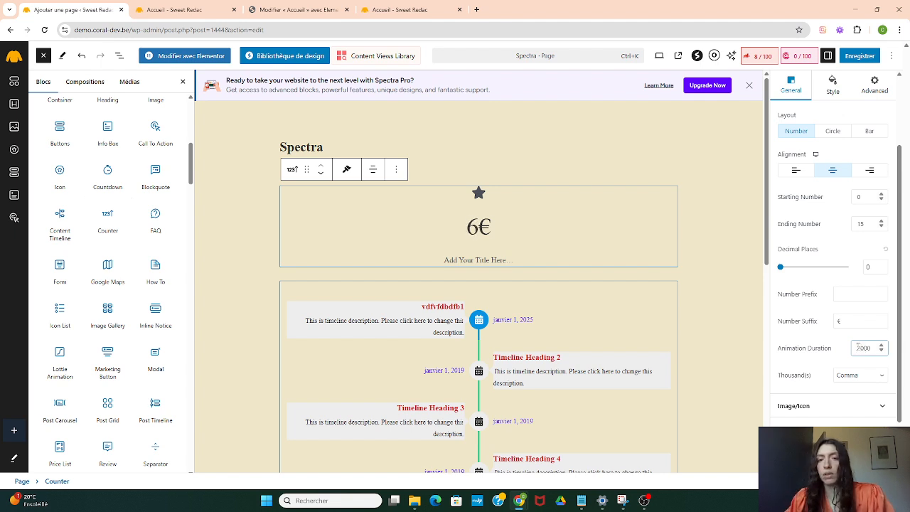
left_click_drag(863, 349, 855, 349)
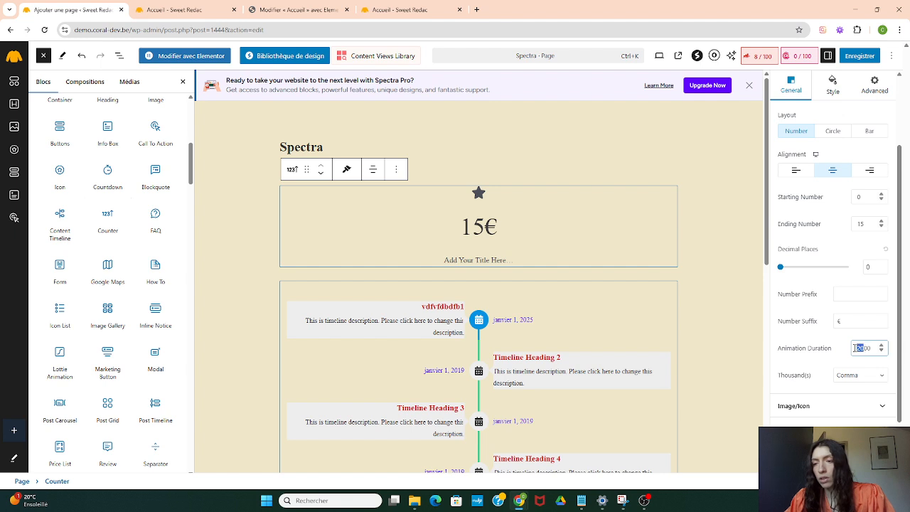
type("10")
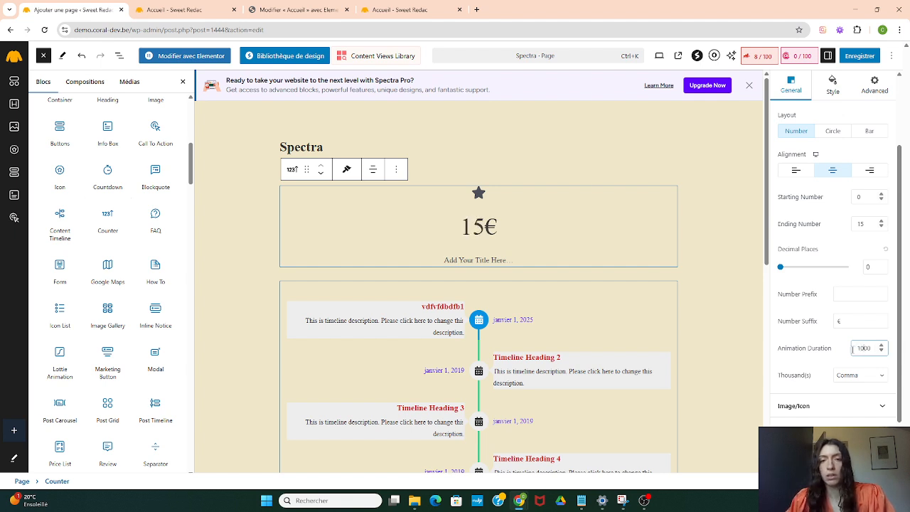
Swap the counter's star icon for the asterisk-shaped icon from the icon library.
scroll(833, 363, "down", 1)
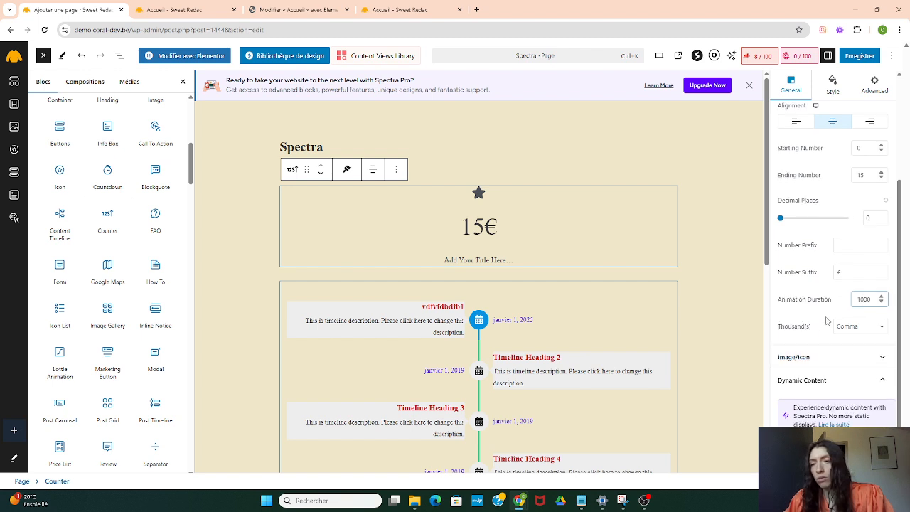
left_click(823, 359)
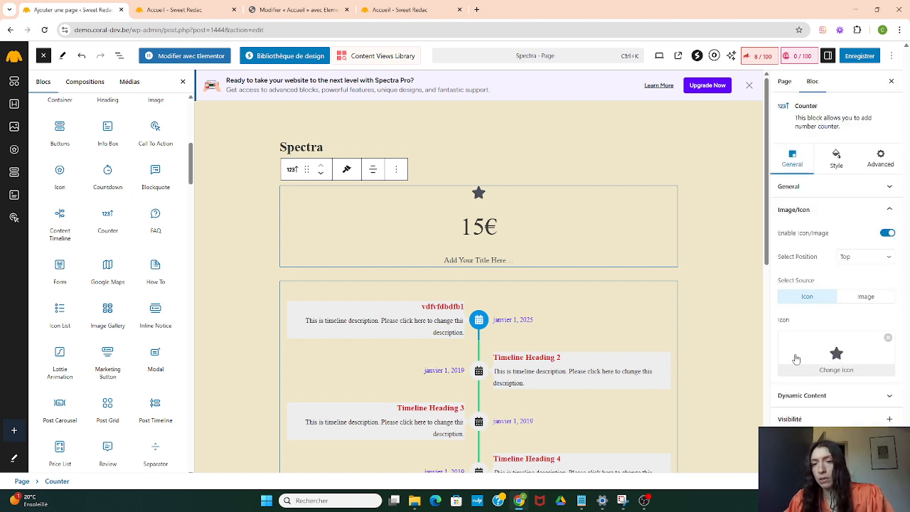
left_click(796, 357)
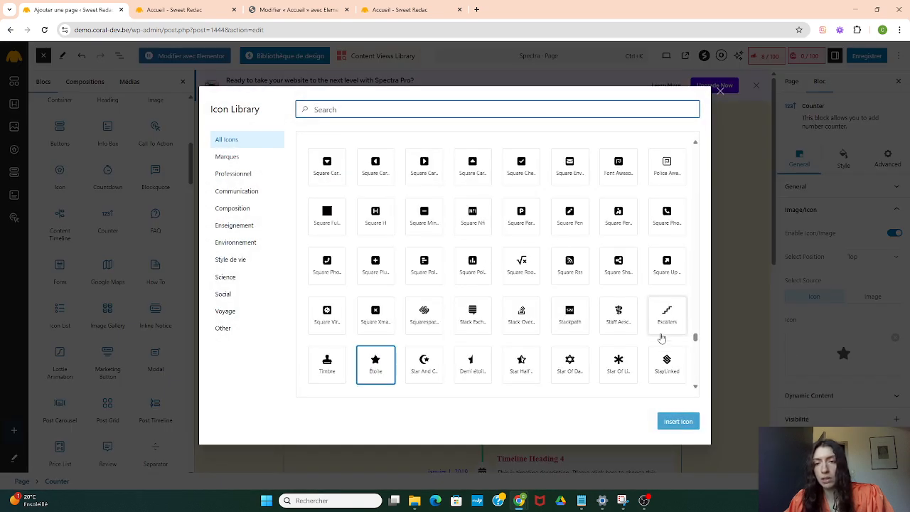
left_click(624, 363)
left_click(678, 421)
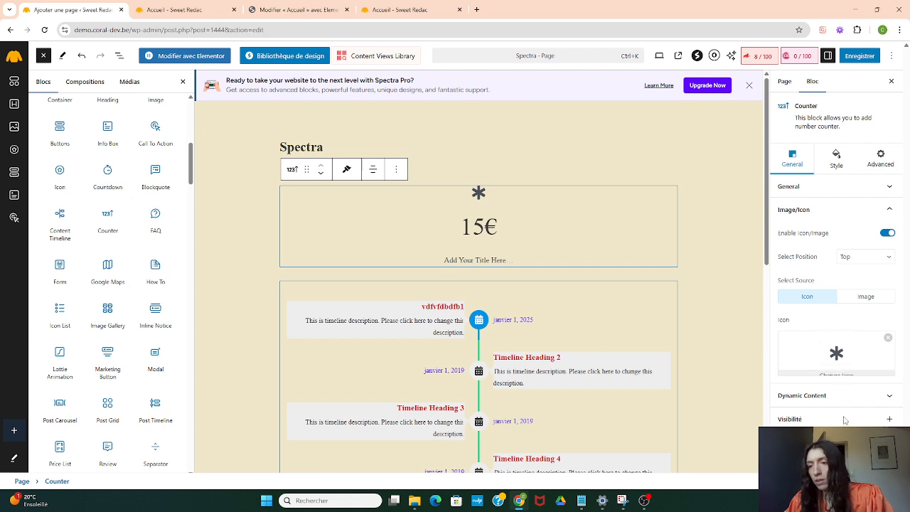
Examine the counter's dynamic content section and the style options for its number.
left_click(839, 396)
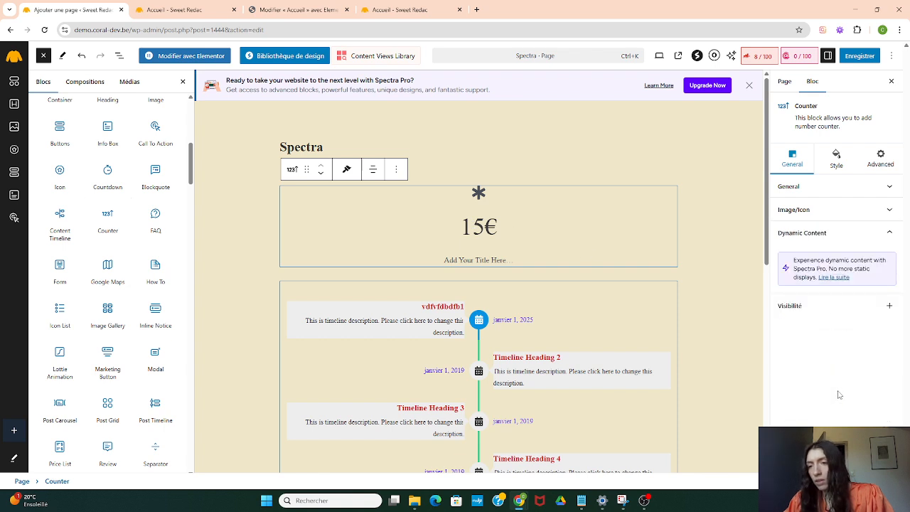
left_click(836, 160)
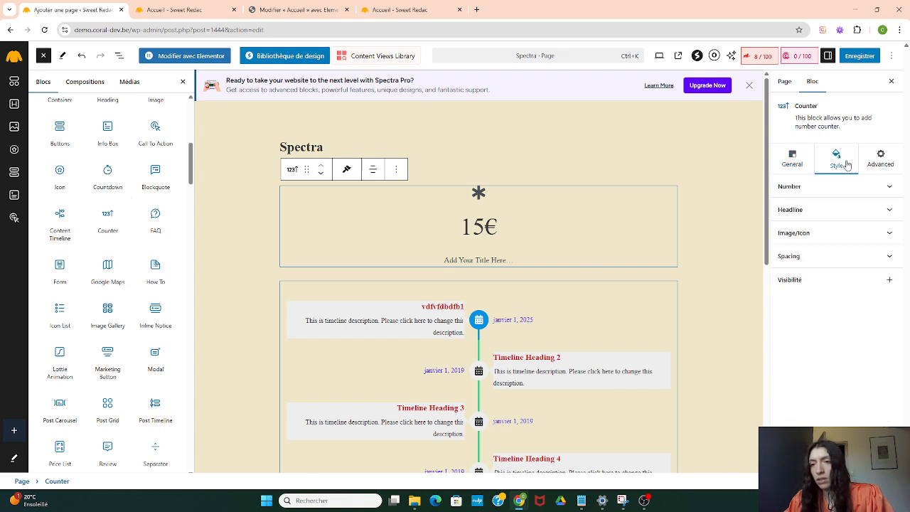
left_click(826, 191)
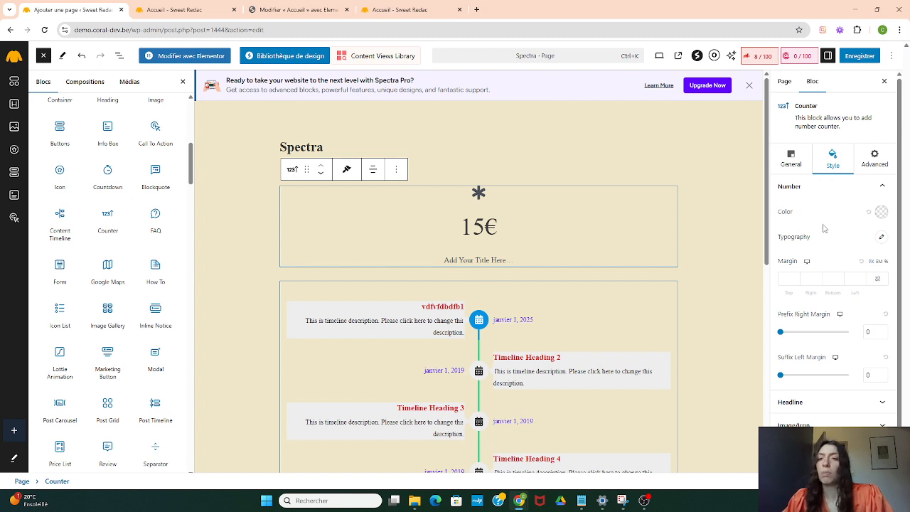
scroll(823, 229, "down", 1)
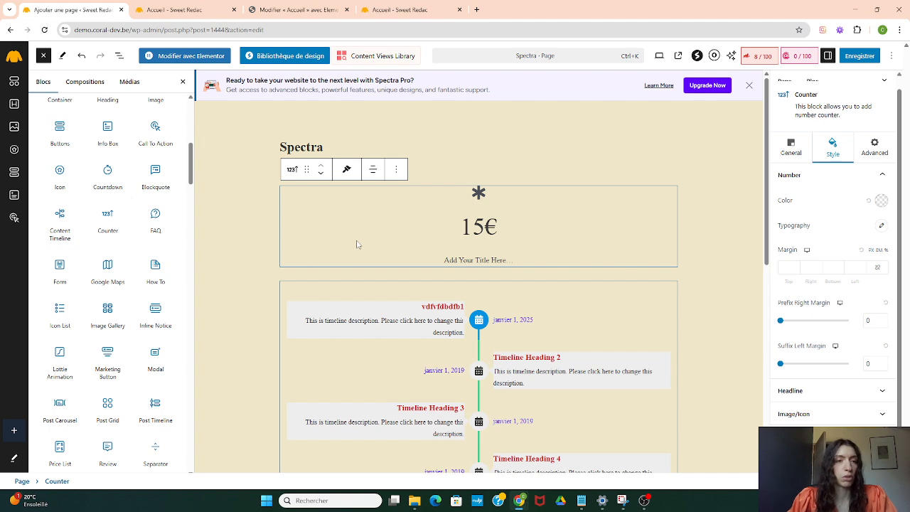
Add a Spectra FAQ block to the page.
scroll(448, 262, "down", 5)
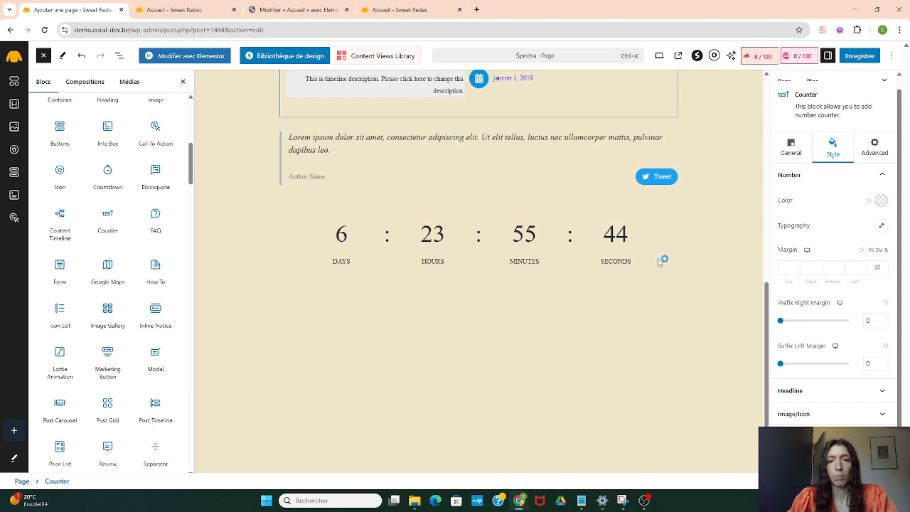
left_click(662, 261)
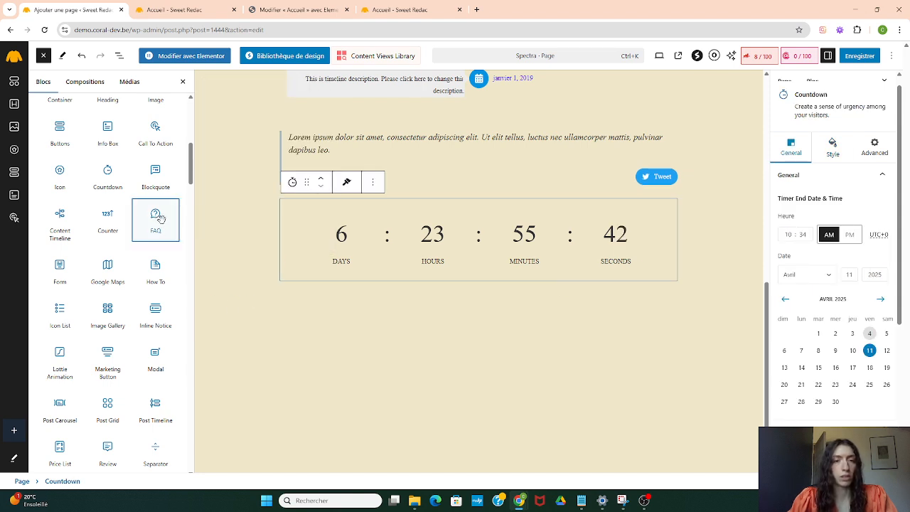
mouse_move(156, 229)
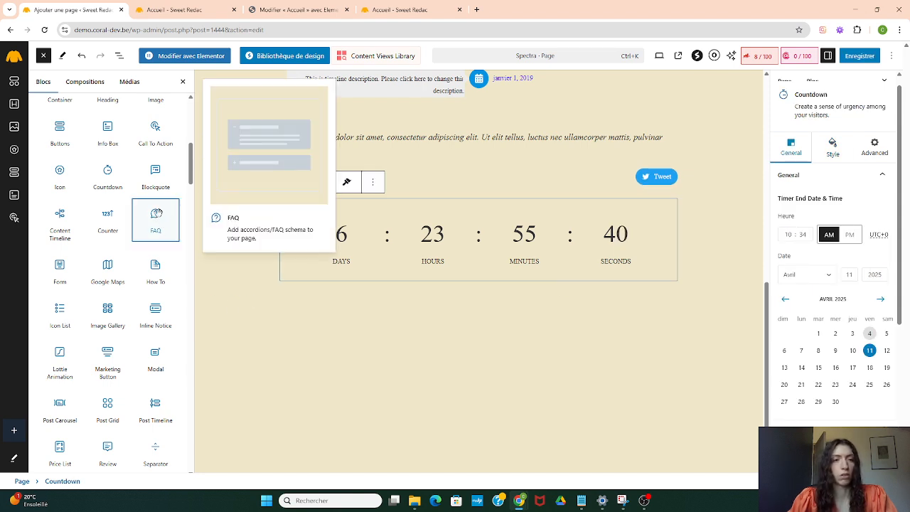
scroll(355, 290, "up", 10)
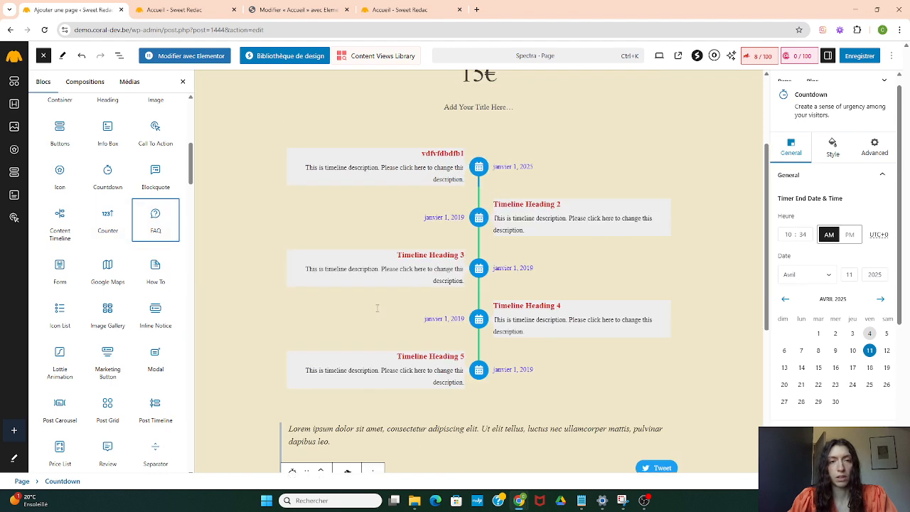
left_click(161, 232)
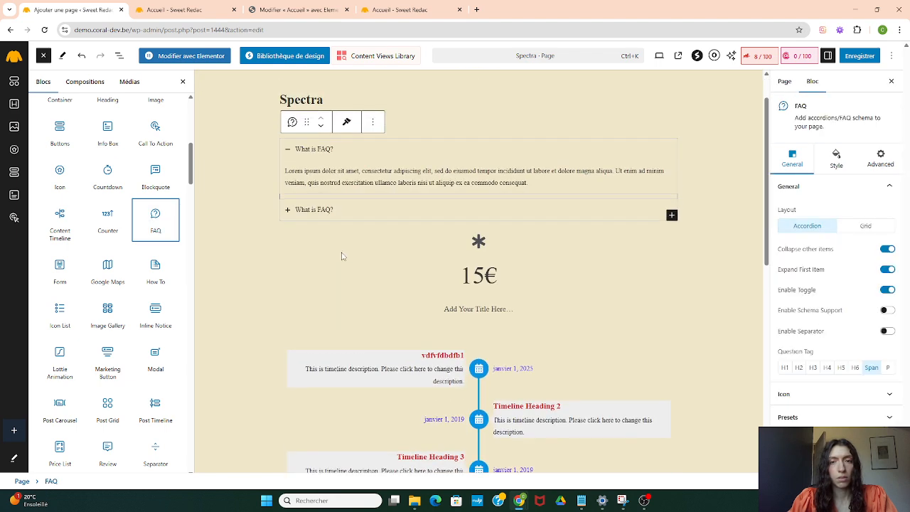
Try the expand and collapse toggles of the two FAQ items.
left_click(318, 202)
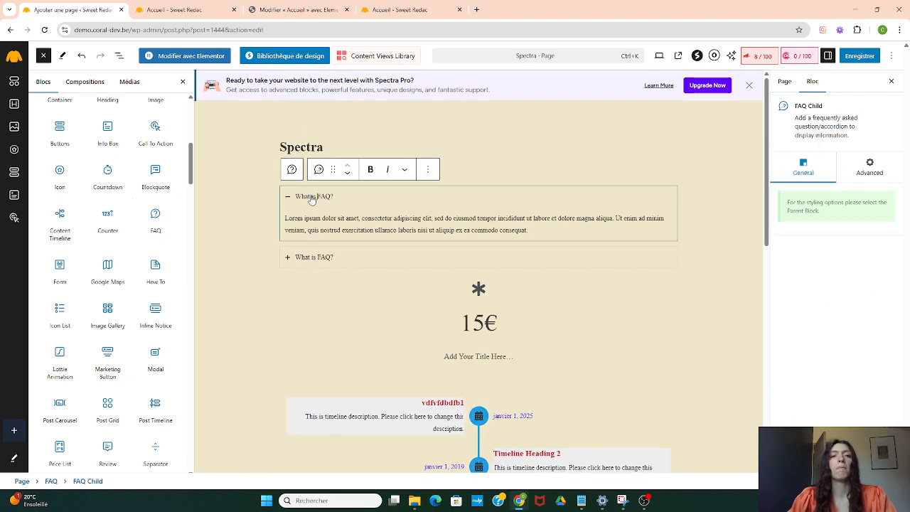
left_click_drag(297, 201, 331, 200)
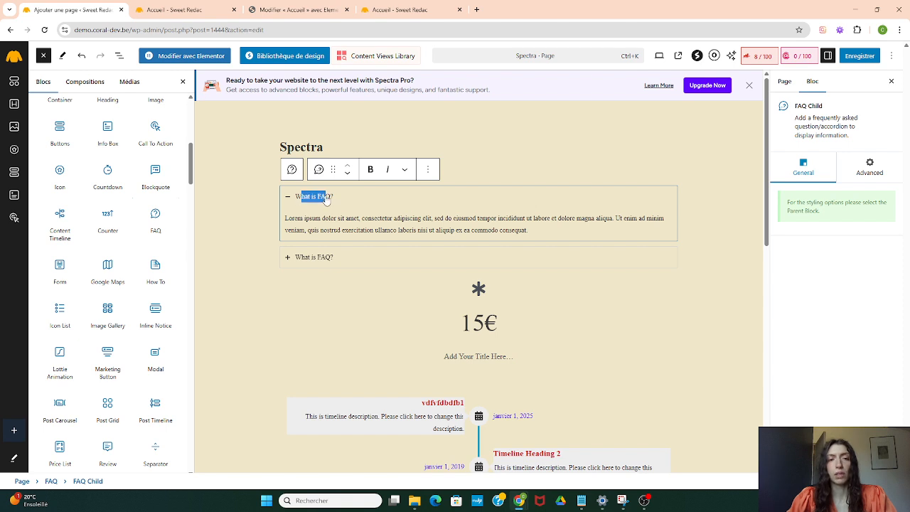
left_click(288, 201)
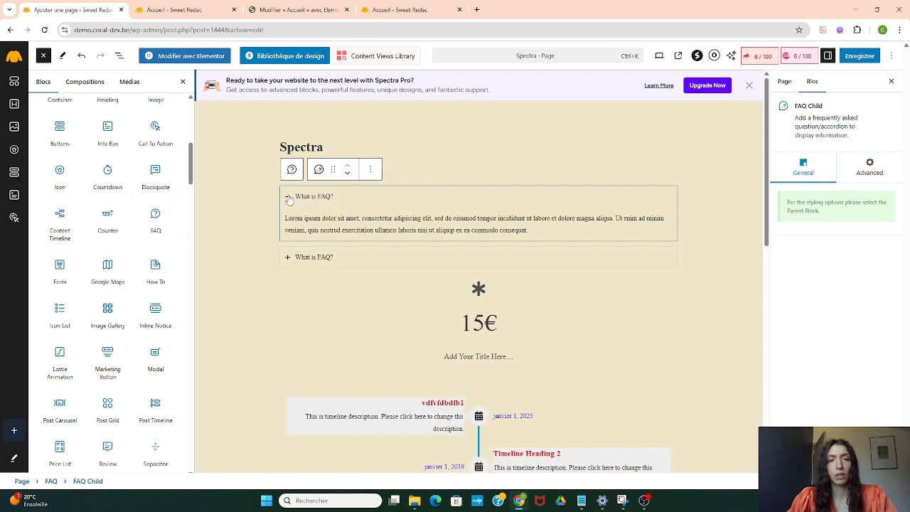
left_click(289, 257)
left_click(287, 202)
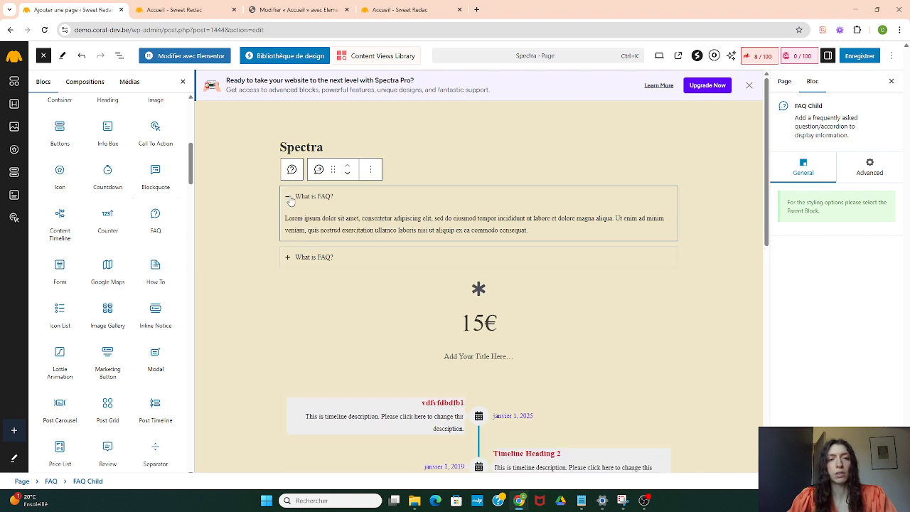
Change the first FAQ item's question text to "Question ?".
left_click(327, 198)
left_click_drag(327, 199, 298, 199)
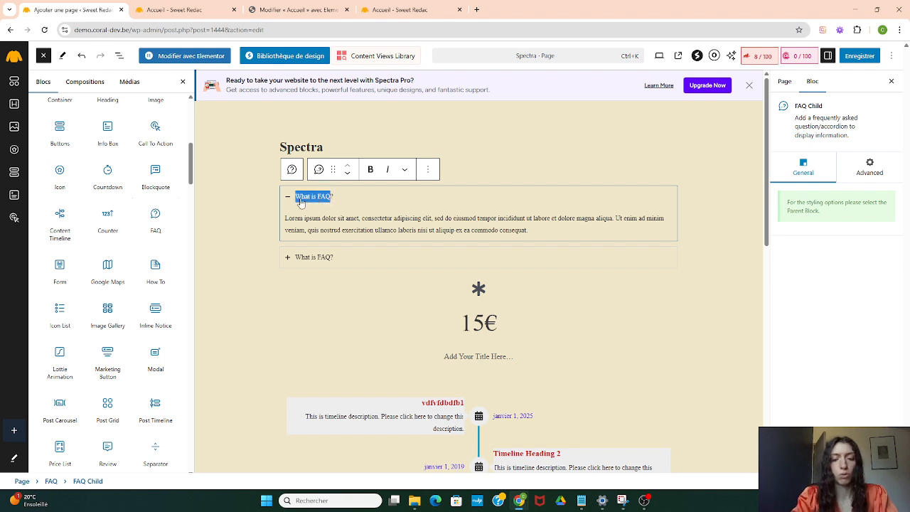
type("Question ?")
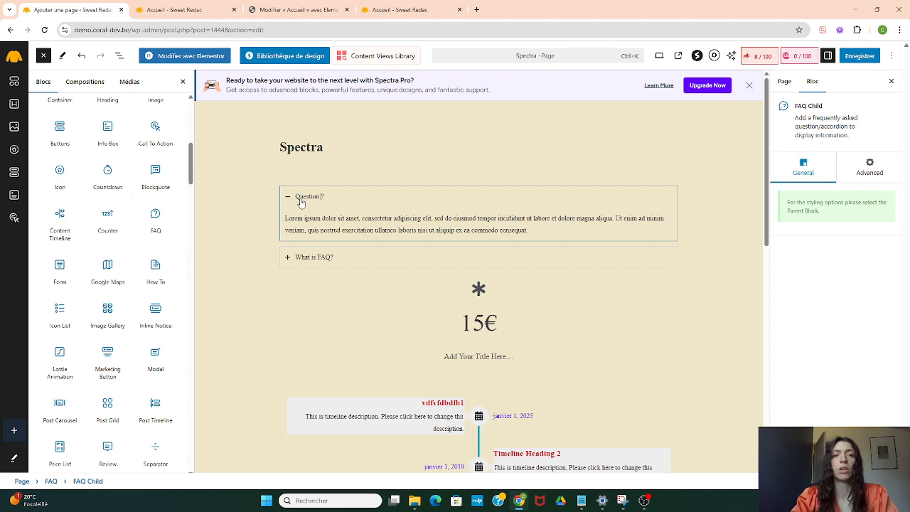
Duplicate the second FAQ item, "What is FAQ?", to get a third question.
left_click_drag(304, 219, 341, 229)
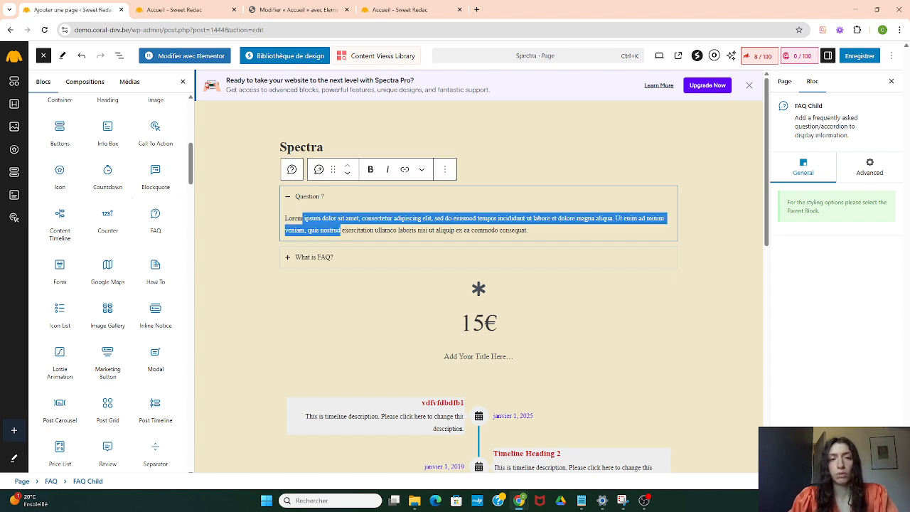
left_click(300, 258)
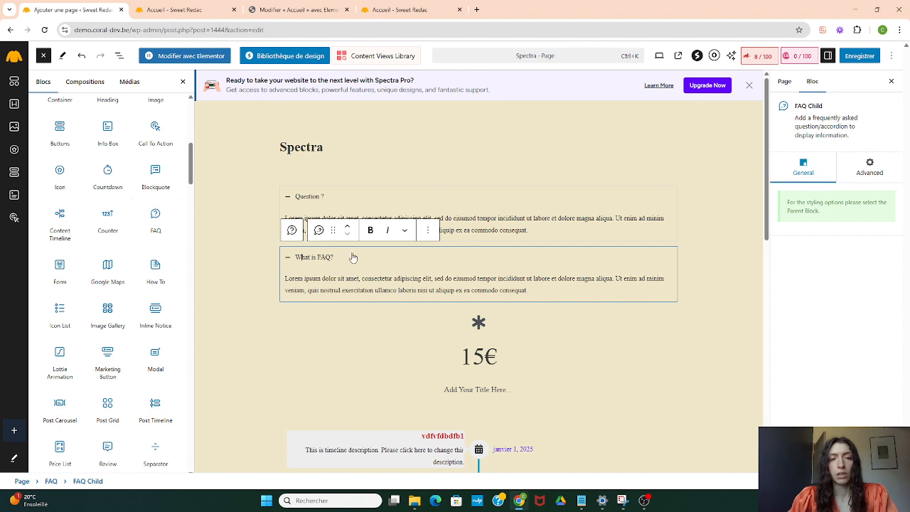
left_click(428, 230)
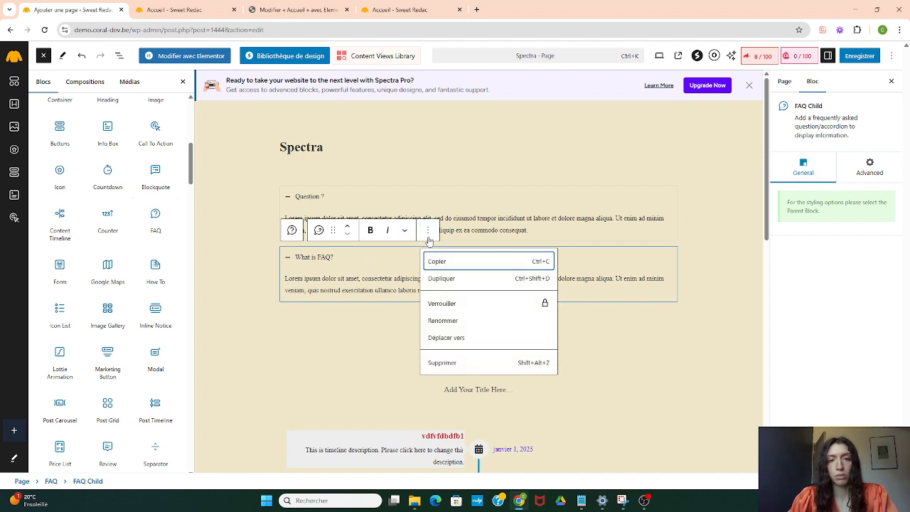
left_click(439, 280)
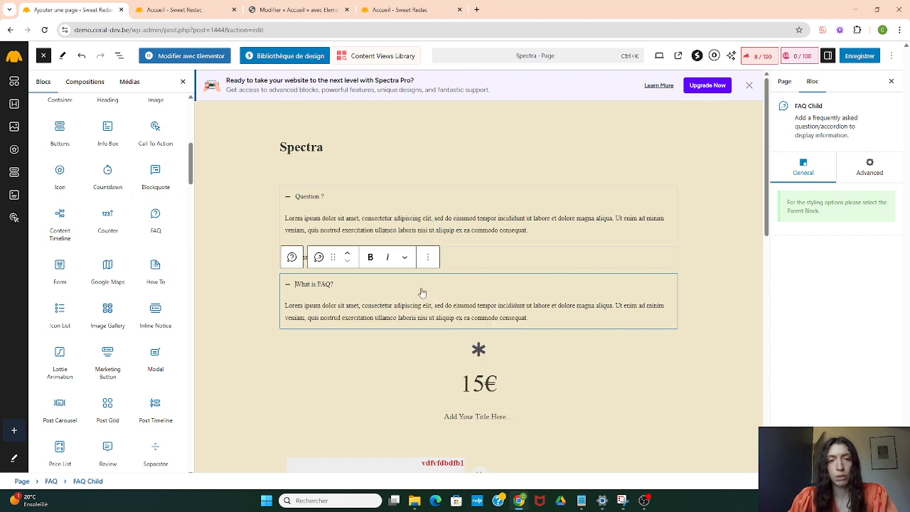
left_click(271, 292)
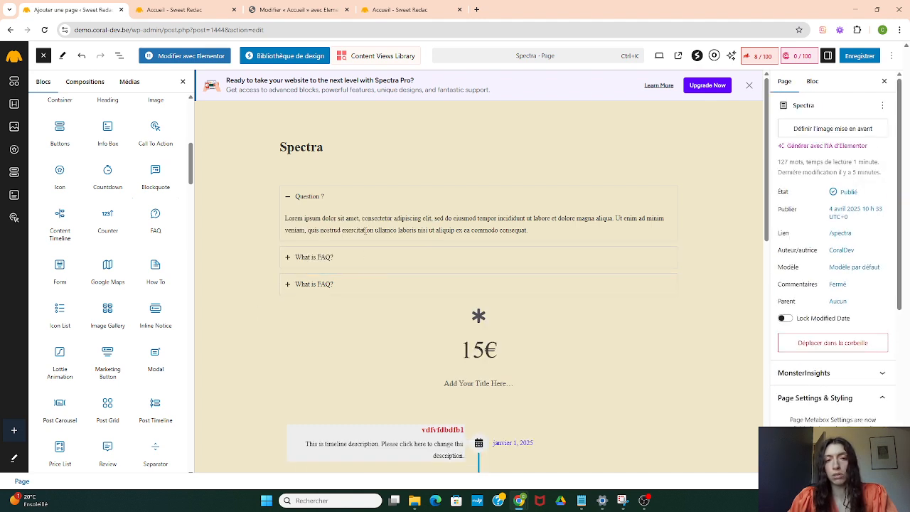
Try several presets on the whole FAQ block and apply the two-column grid preset with filled grey boxes.
left_click(345, 213)
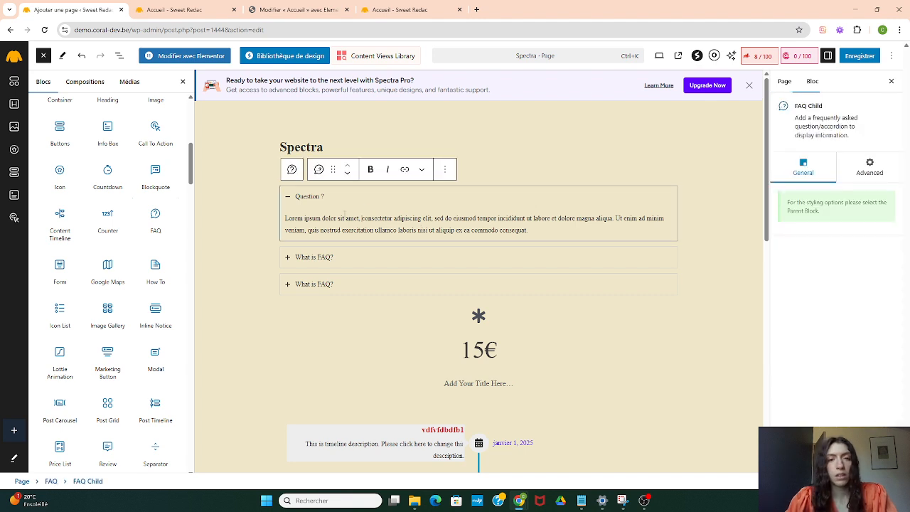
left_click(292, 170)
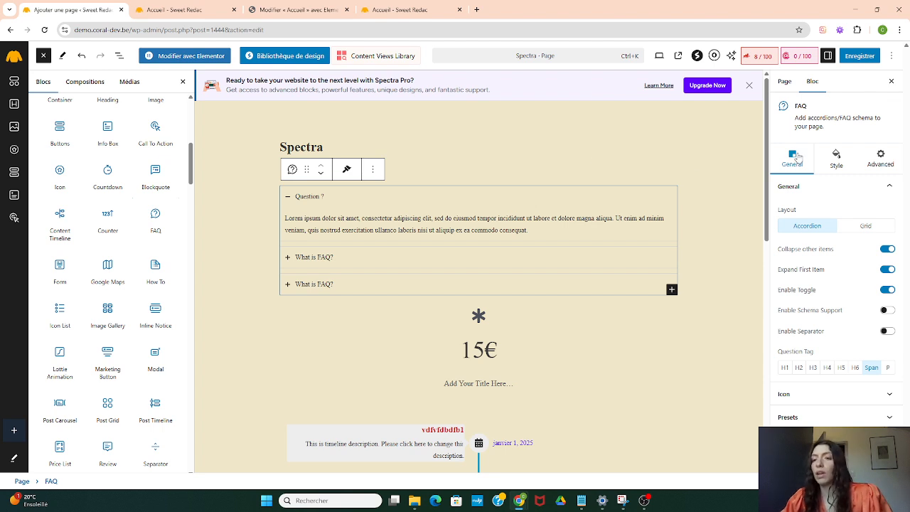
left_click(833, 398)
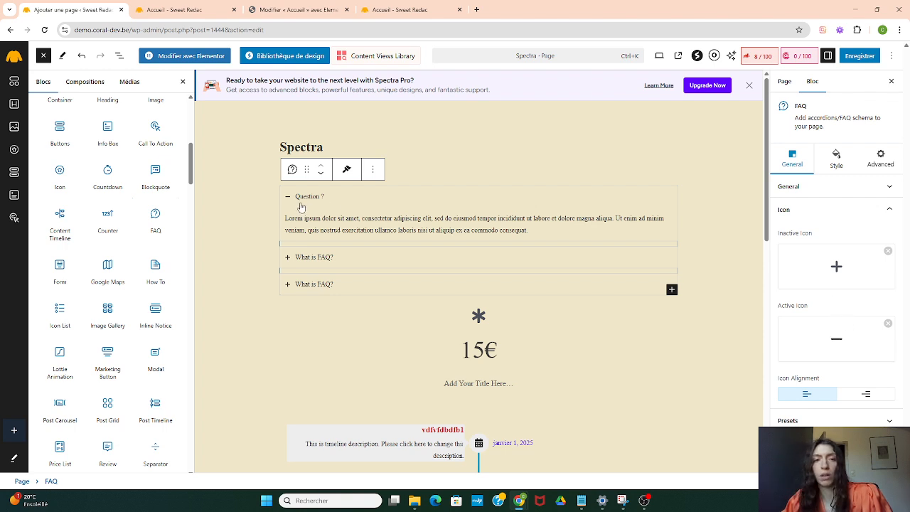
left_click(818, 421)
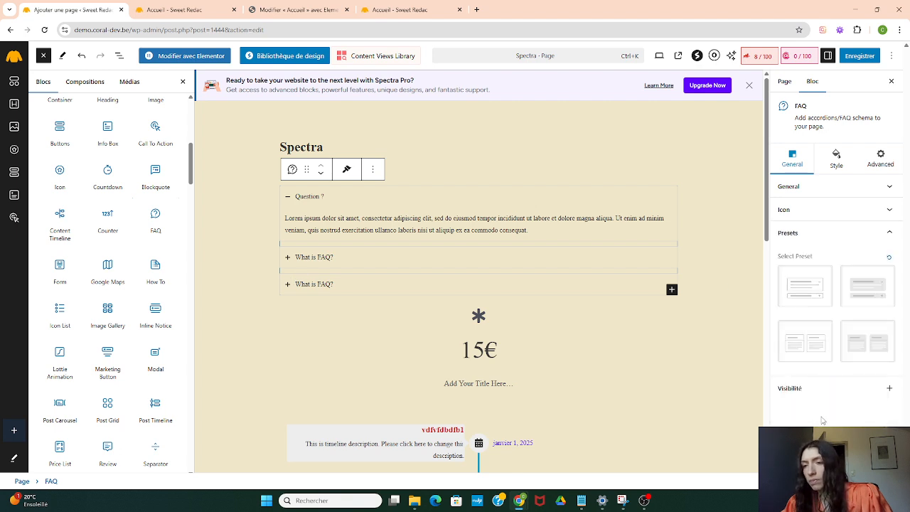
left_click(862, 298)
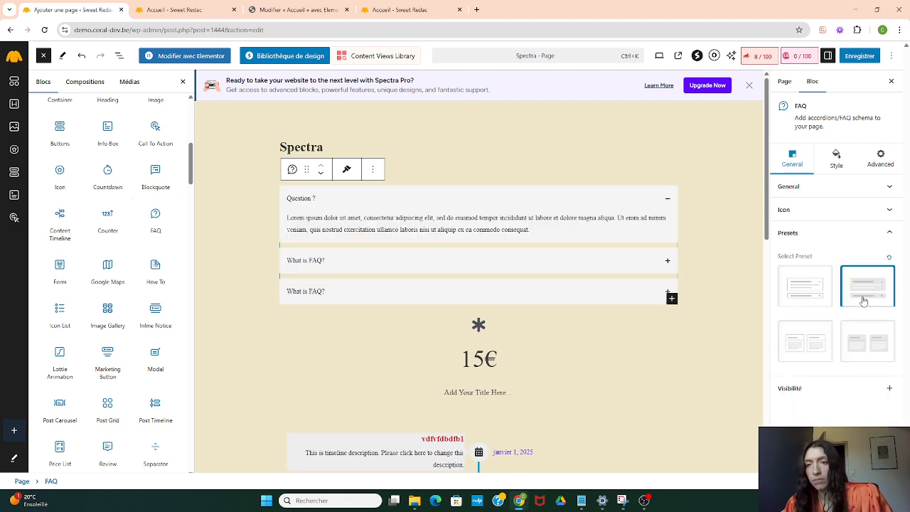
left_click(795, 345)
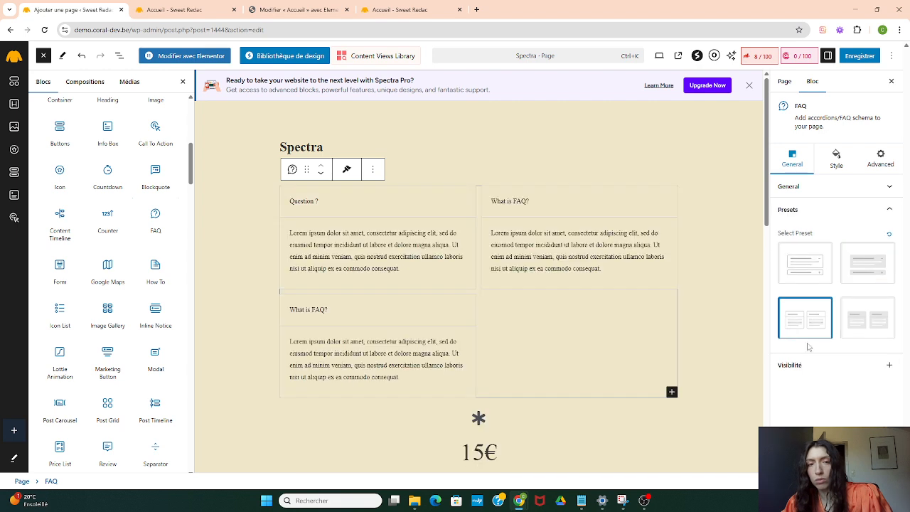
left_click(860, 331)
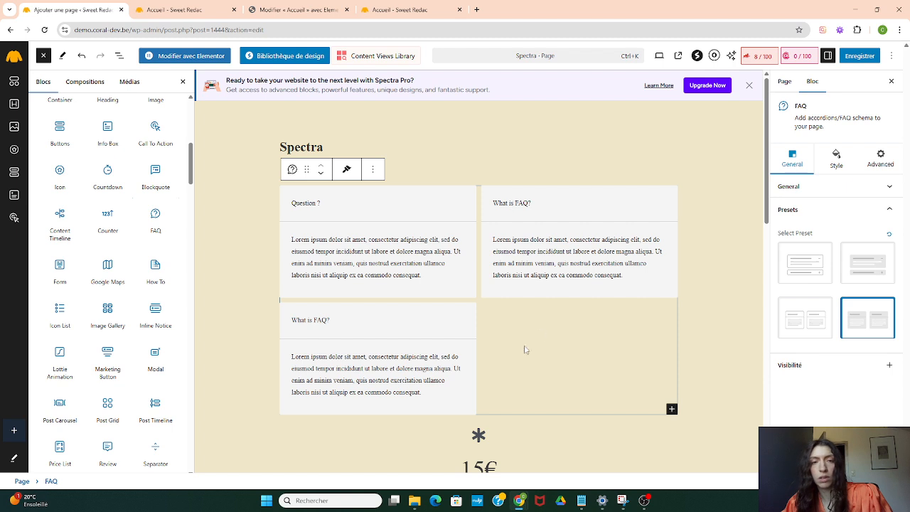
Set the FAQ container's normal background color to the pale pink #FFF2F2.
left_click(844, 189)
left_click(839, 168)
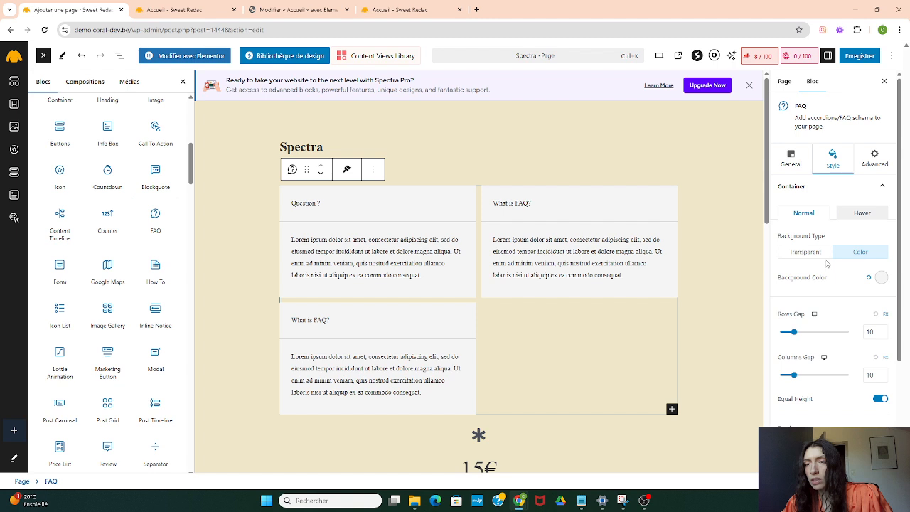
left_click(882, 281)
left_click(853, 237)
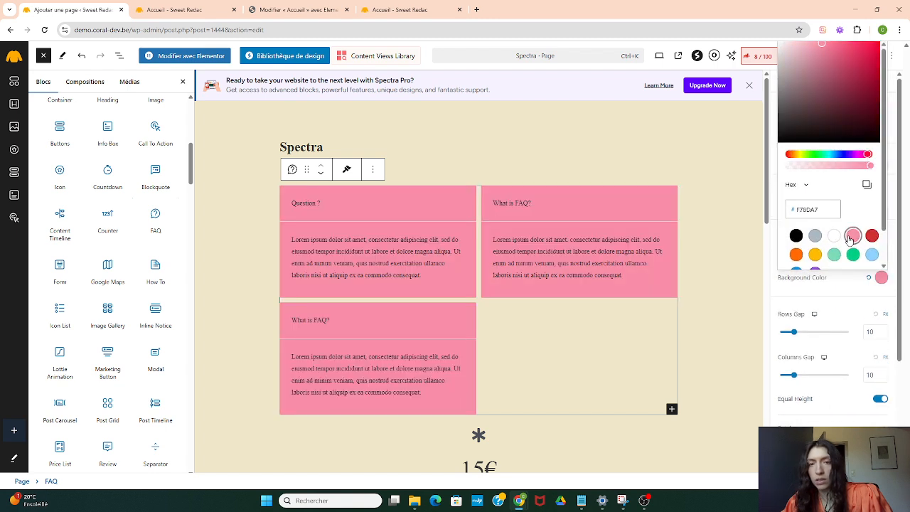
mouse_move(803, 54)
left_mouse_down()
mouse_move(789, 45)
mouse_move(779, 87)
mouse_move(874, 68)
mouse_move(785, 41)
left_mouse_up()
scroll(839, 345, "up", 2)
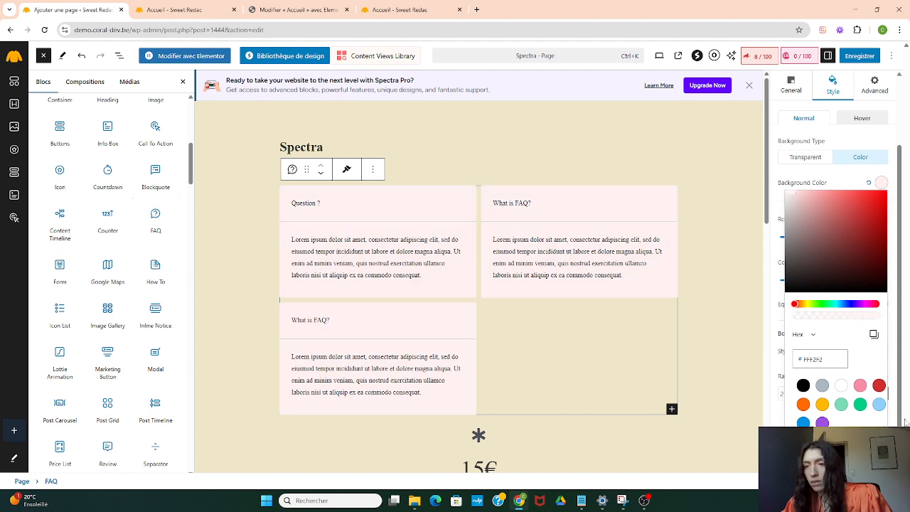
left_click(889, 174)
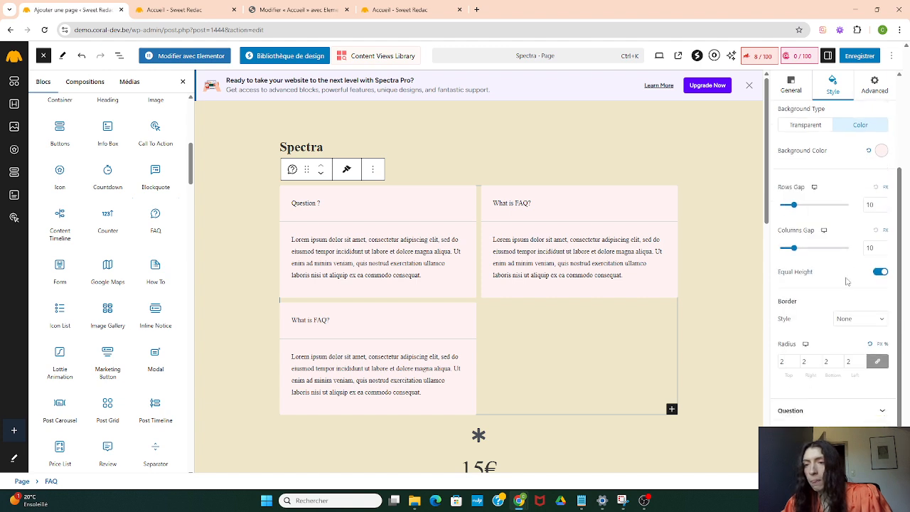
Set the FAQ question typography to Helvetica with weight 800, and open the answer style settings.
scroll(846, 284, "down", 2)
left_click(829, 392)
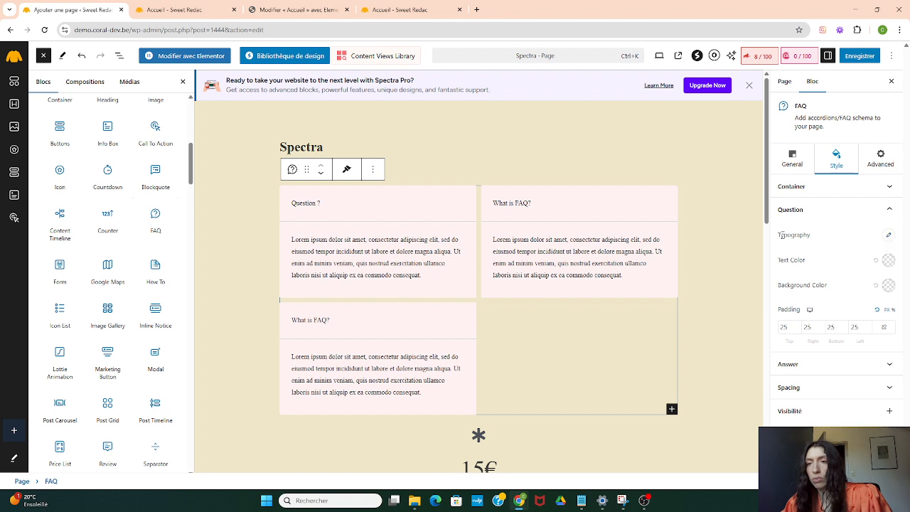
left_click(887, 240)
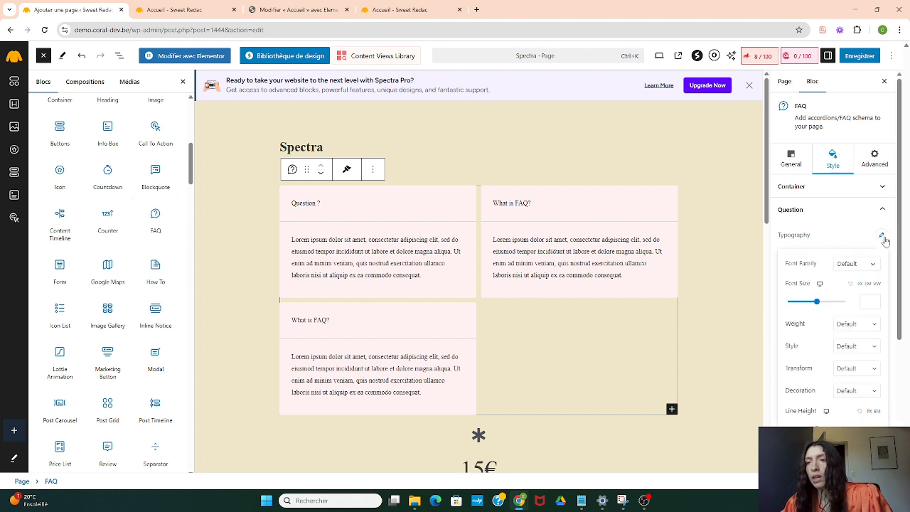
left_click(847, 267)
left_click(863, 317)
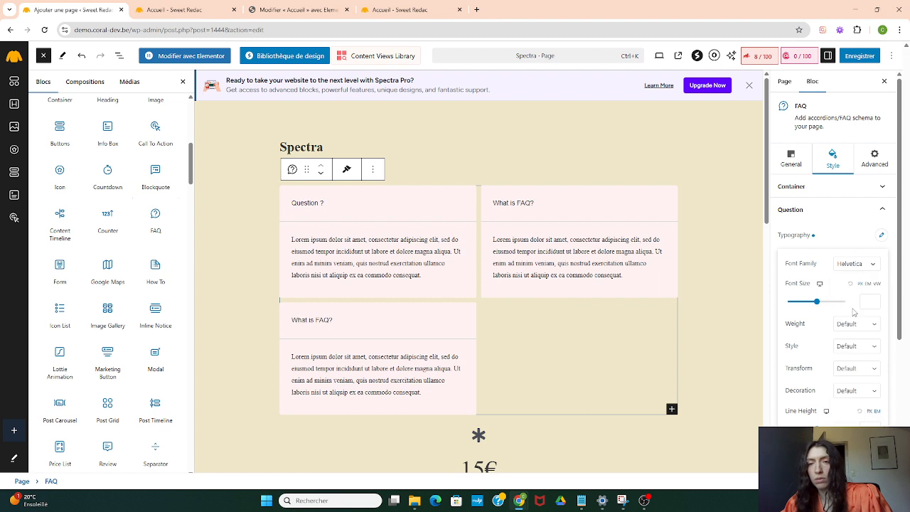
left_click(853, 324)
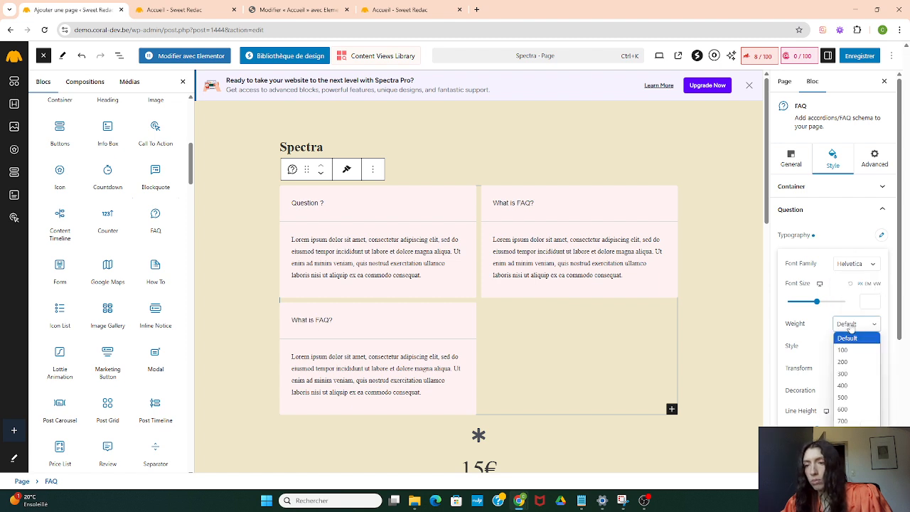
left_click(846, 411)
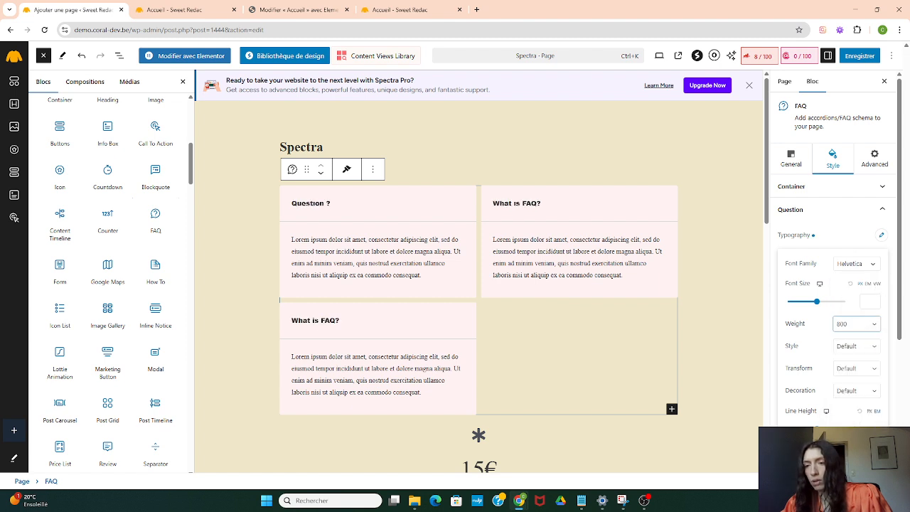
left_click(881, 235)
left_click(807, 367)
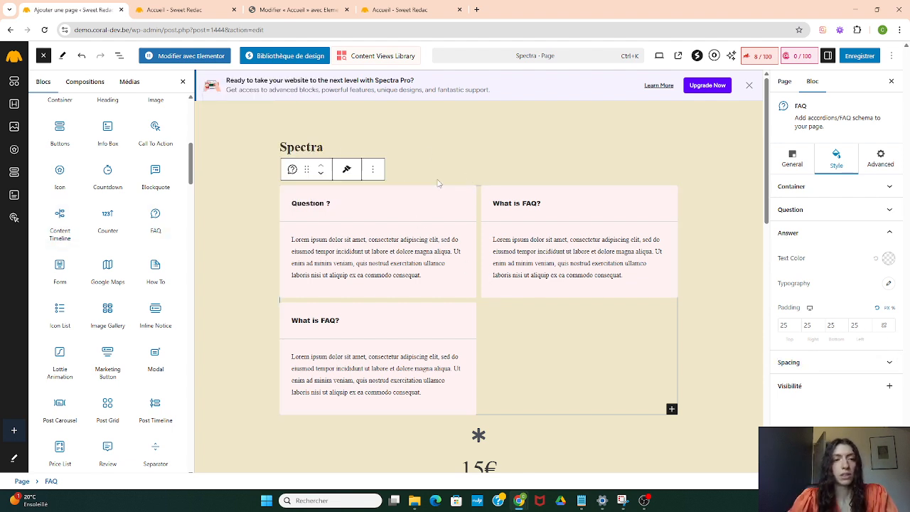
Add a Spectra Form block and a Google Maps block above the FAQ.
left_click(63, 267)
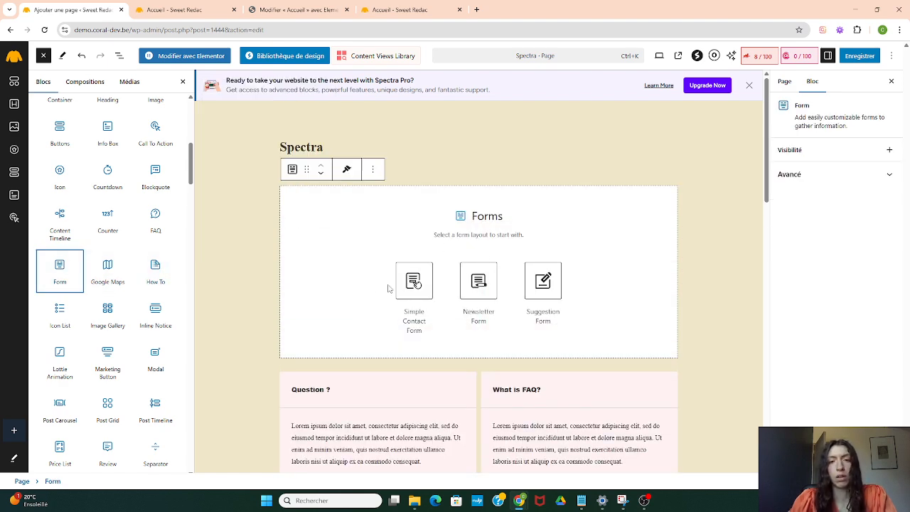
left_click(108, 269)
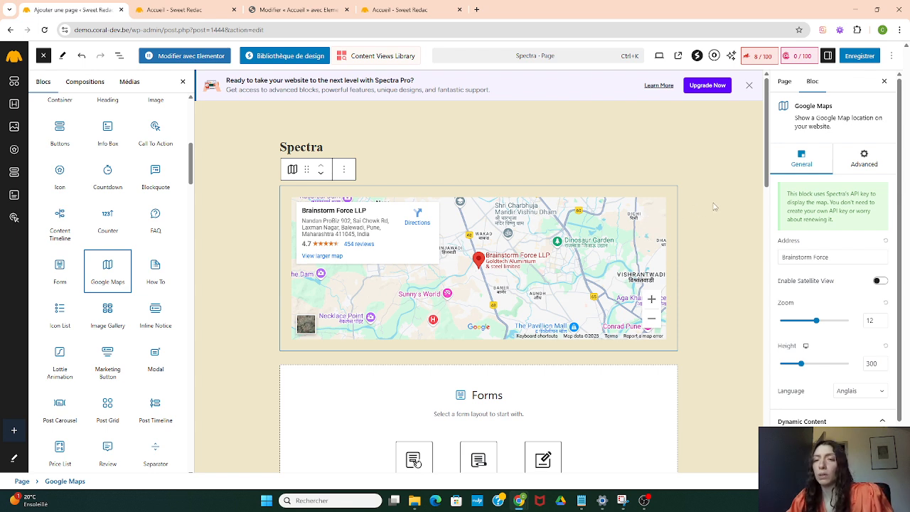
Set the Google Maps block's address to Paris, its zoom to 14 and its height to 276.
left_click_drag(834, 257, 766, 260)
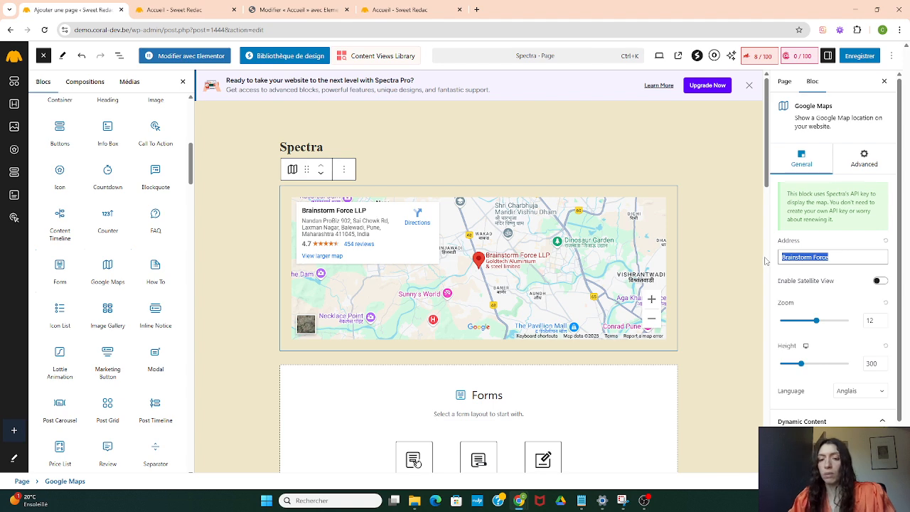
type("Paris")
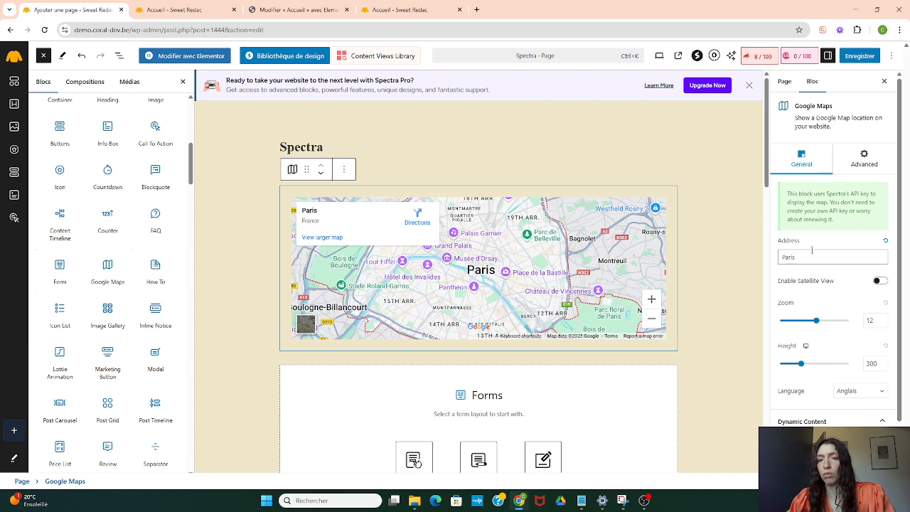
left_click(817, 324)
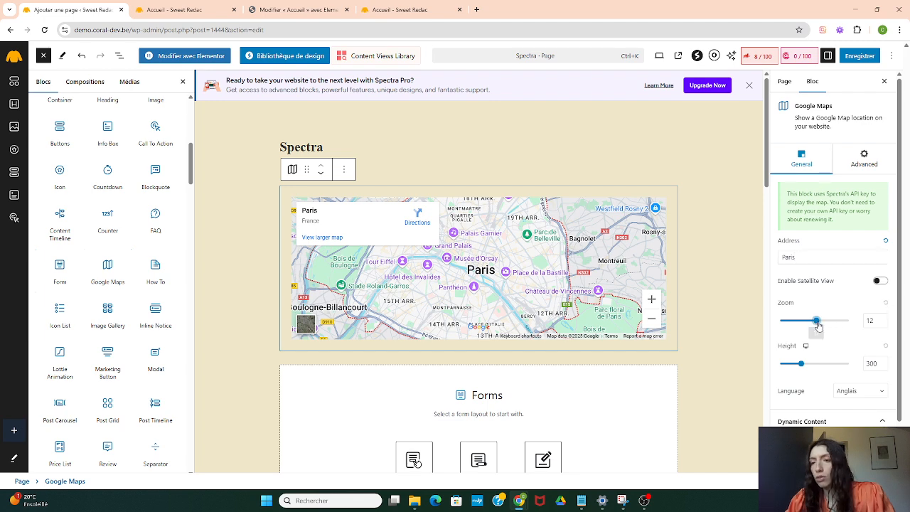
left_click_drag(818, 325, 836, 330)
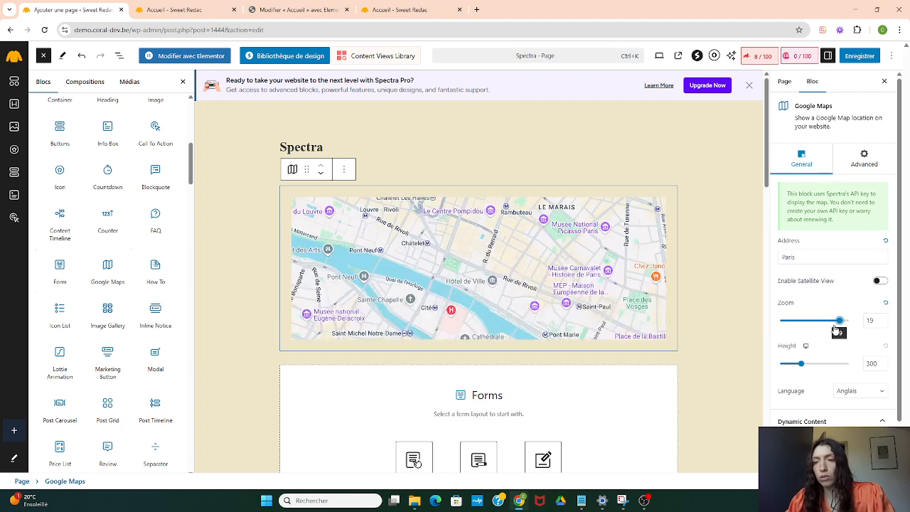
double_click(806, 259)
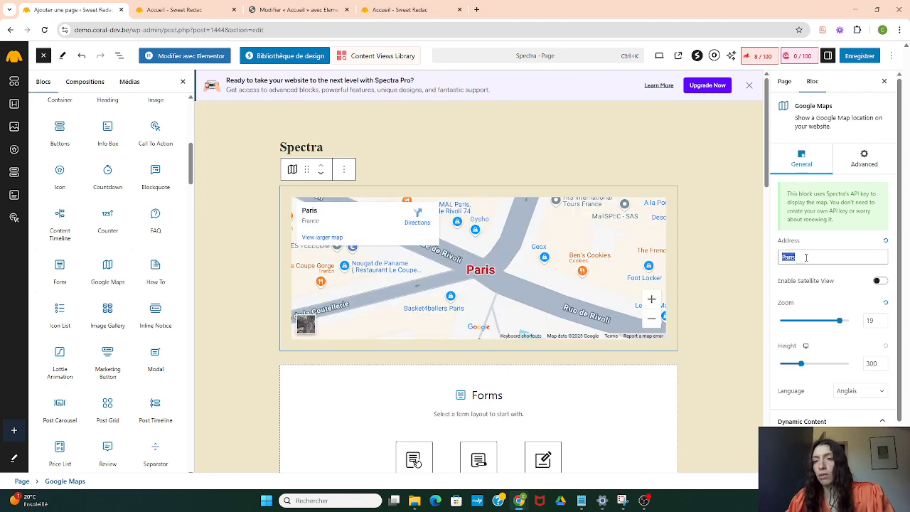
left_click(824, 322)
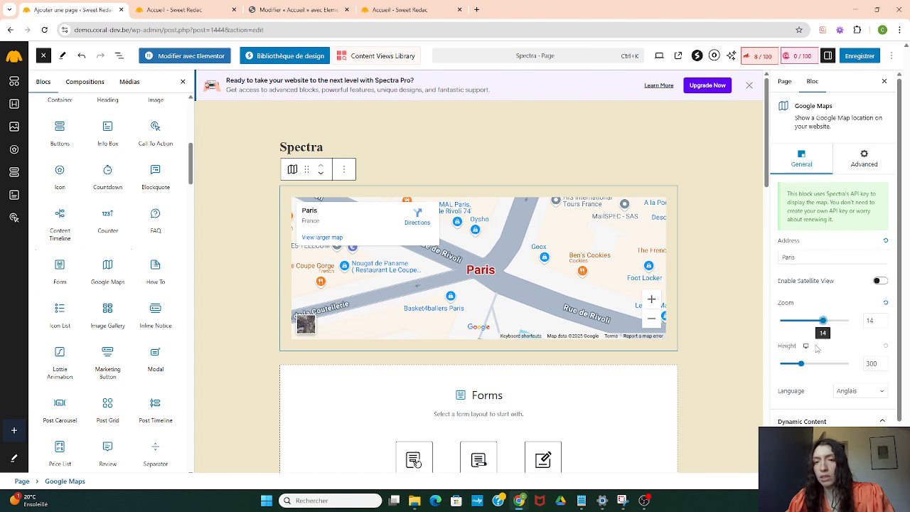
mouse_move(801, 363)
left_mouse_down()
mouse_move(813, 369)
mouse_move(799, 372)
left_mouse_up()
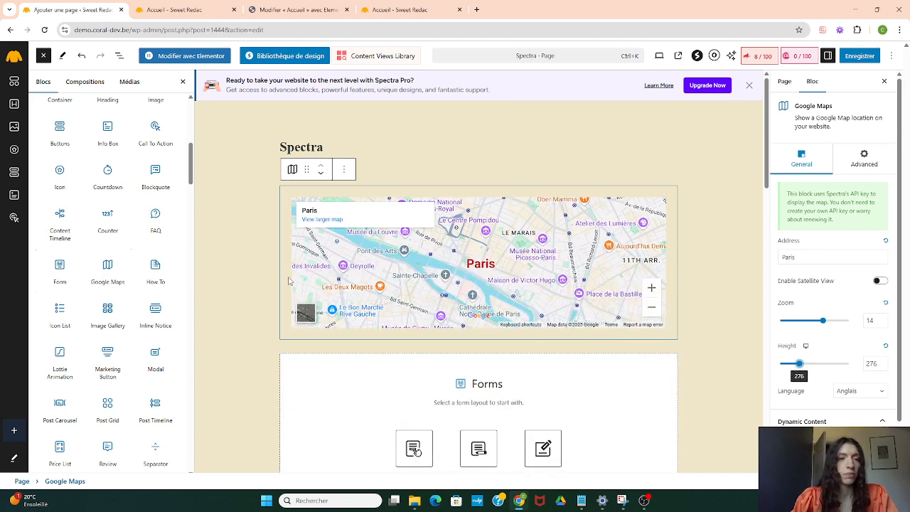
Add a Spectra Icon List block above the map and select its first list item.
scroll(121, 216, "down", 2)
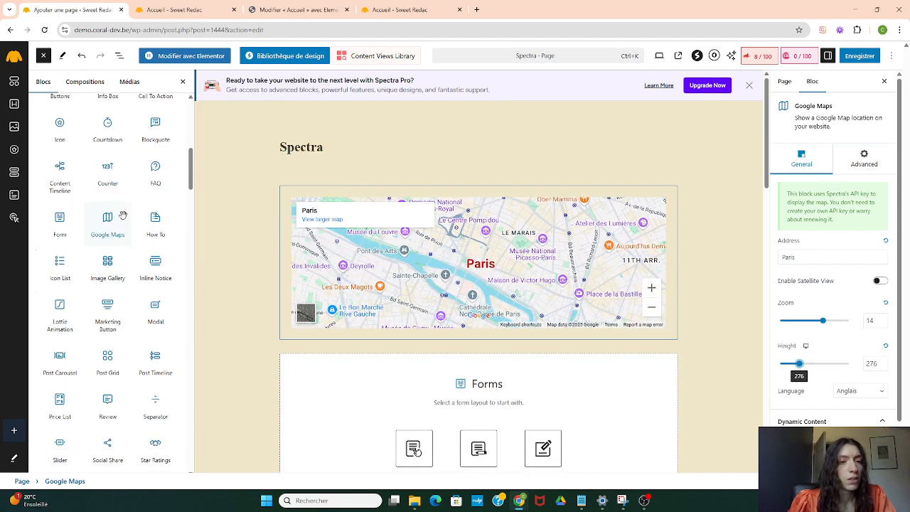
mouse_move(122, 216)
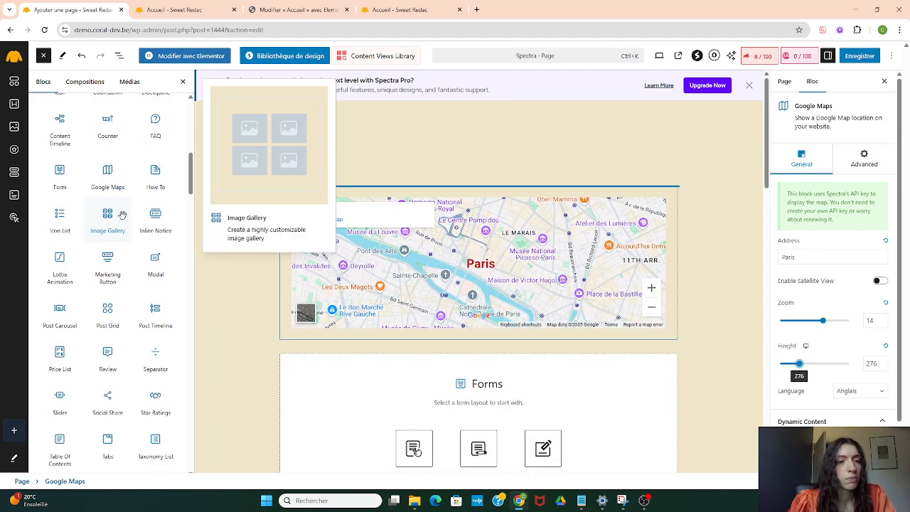
left_click(60, 214)
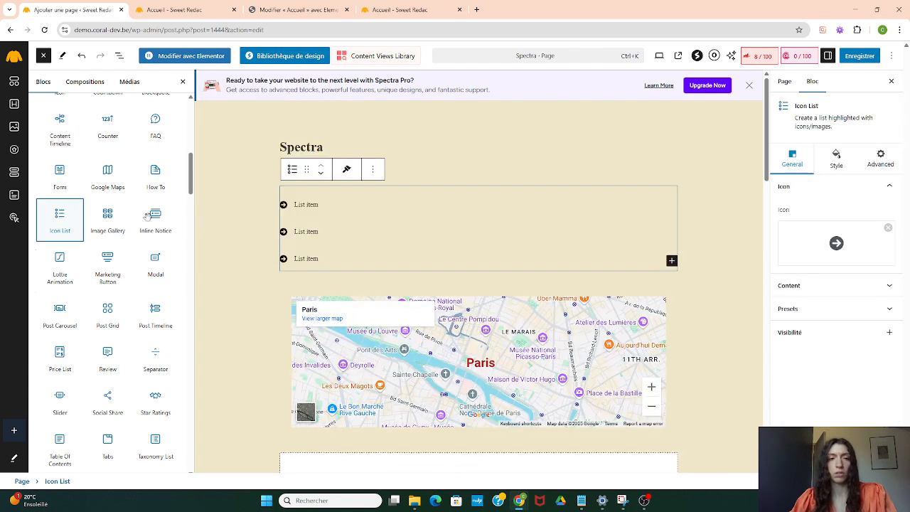
left_click(319, 203)
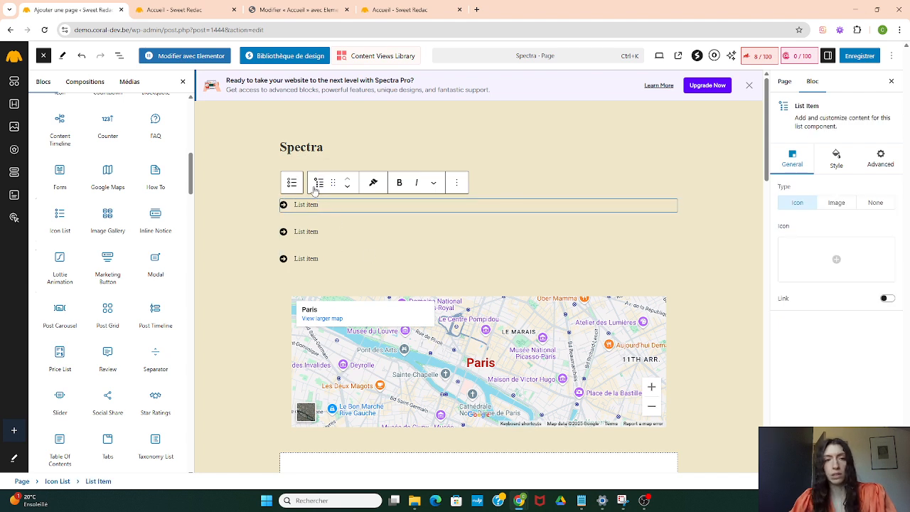
Change the icon of the whole Icon List block to the Hamburger icon from the icon library.
left_click(292, 184)
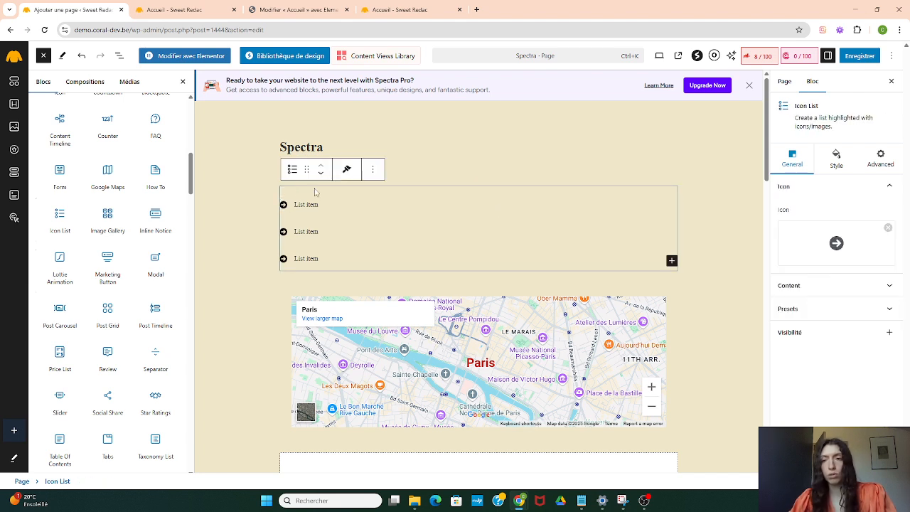
left_click(820, 231)
scroll(525, 242, "down", 3)
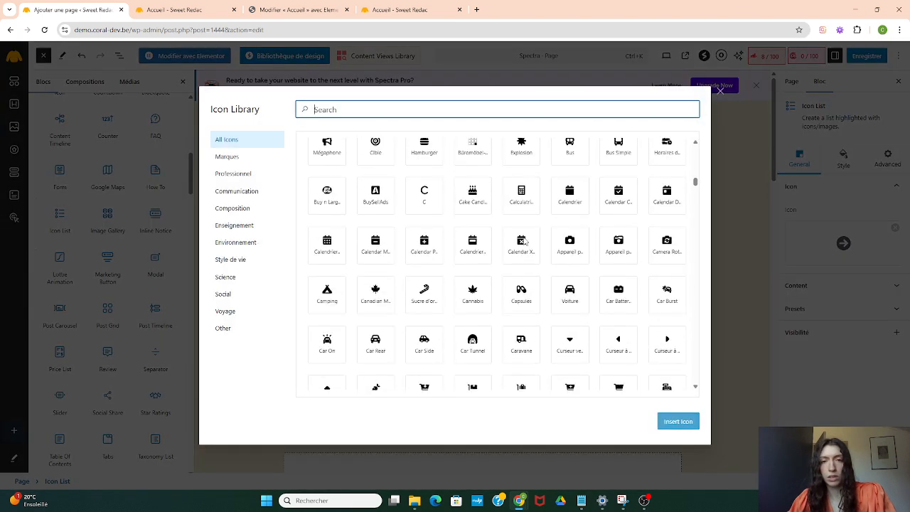
left_click(428, 151)
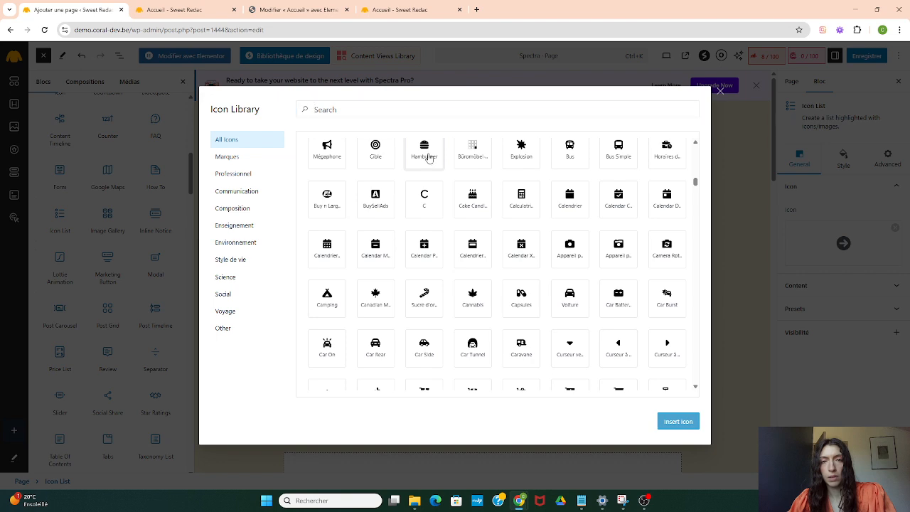
left_click(675, 421)
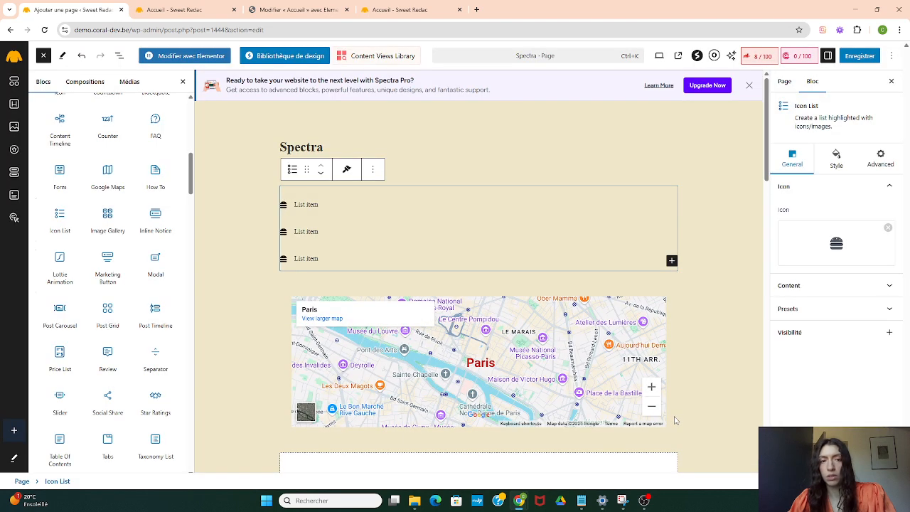
Replace the first list item's text with "eefree" and set its label color to FF7171.
left_click(339, 207)
key("ctrl+a")
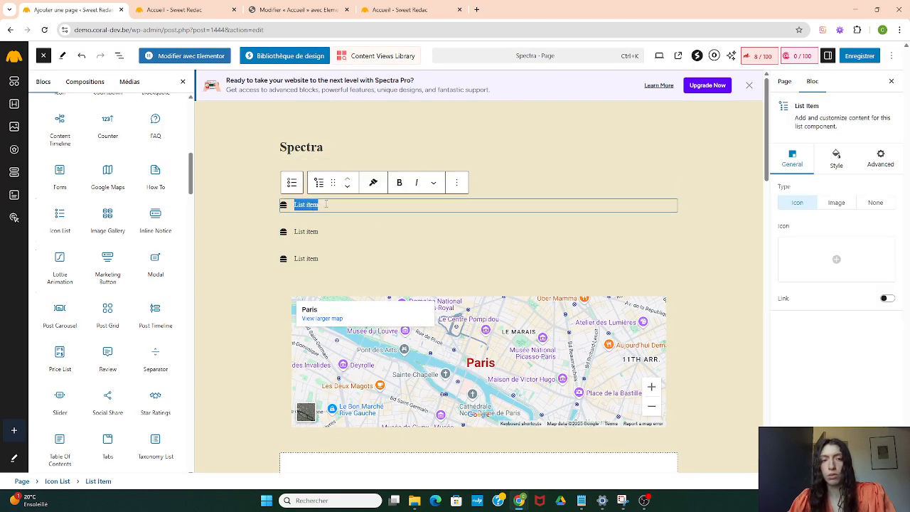
type("ed")
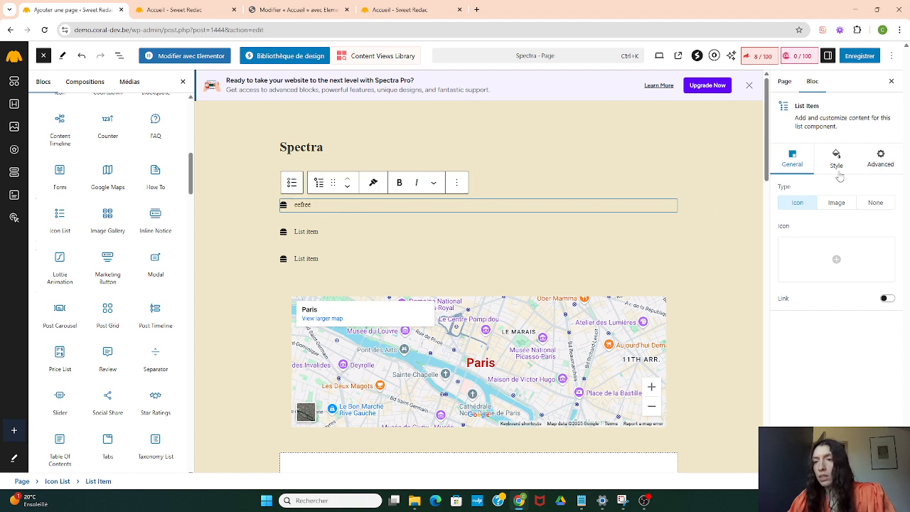
left_click(838, 161)
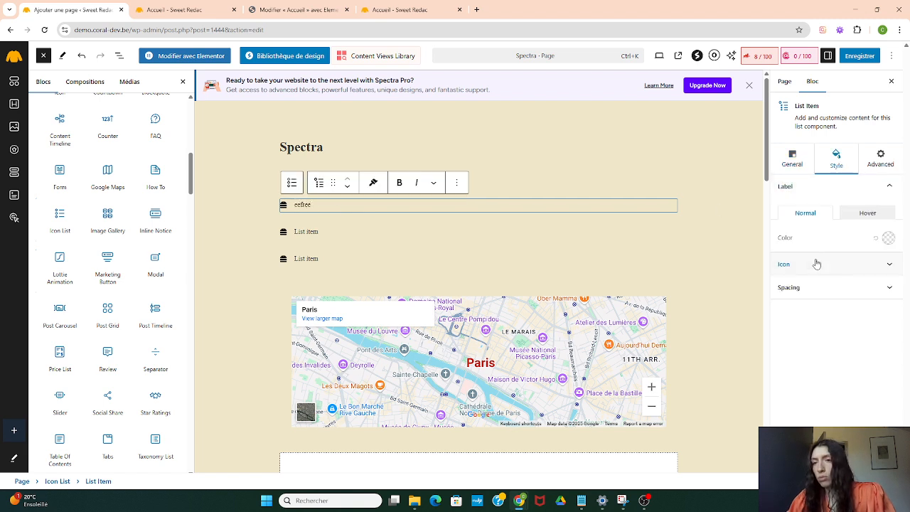
left_click(888, 240)
left_click_drag(860, 253, 840, 245)
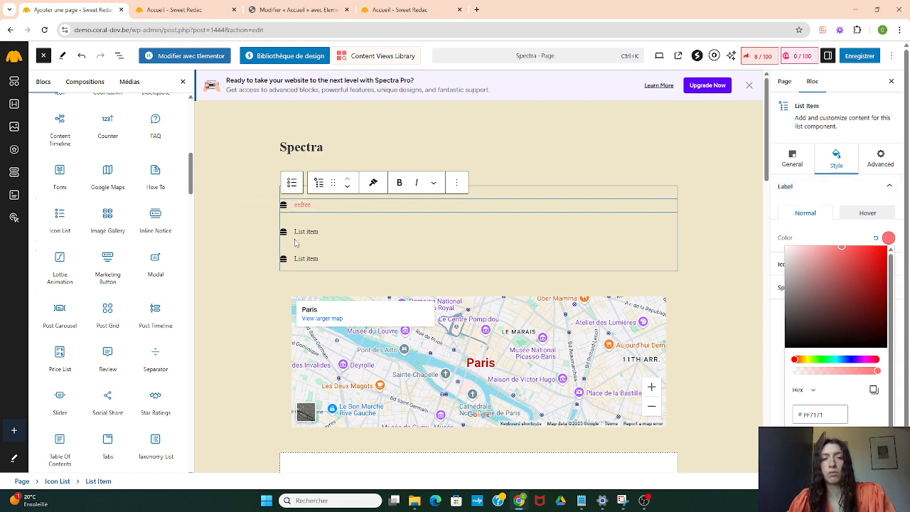
Set the icon color of the whole Icon List block to orange FF6900, and look at its label style options.
left_click(291, 183)
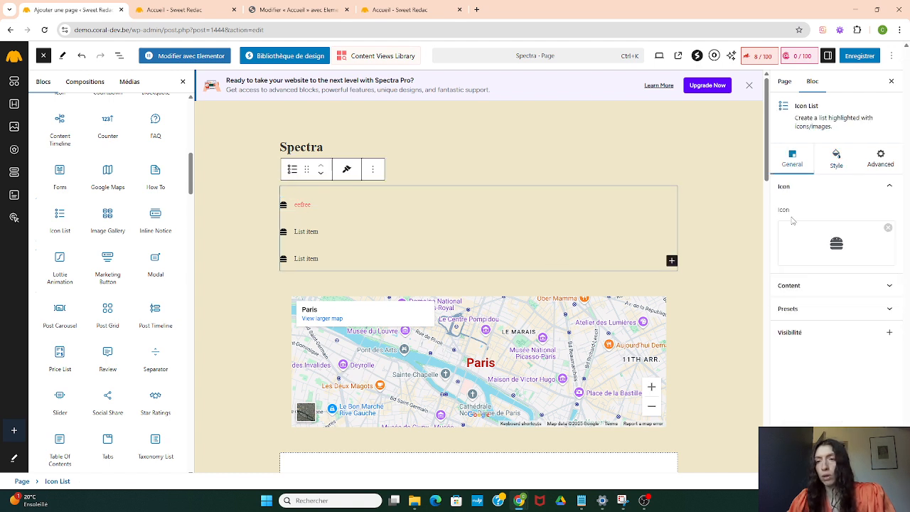
left_click_drag(796, 105, 829, 110)
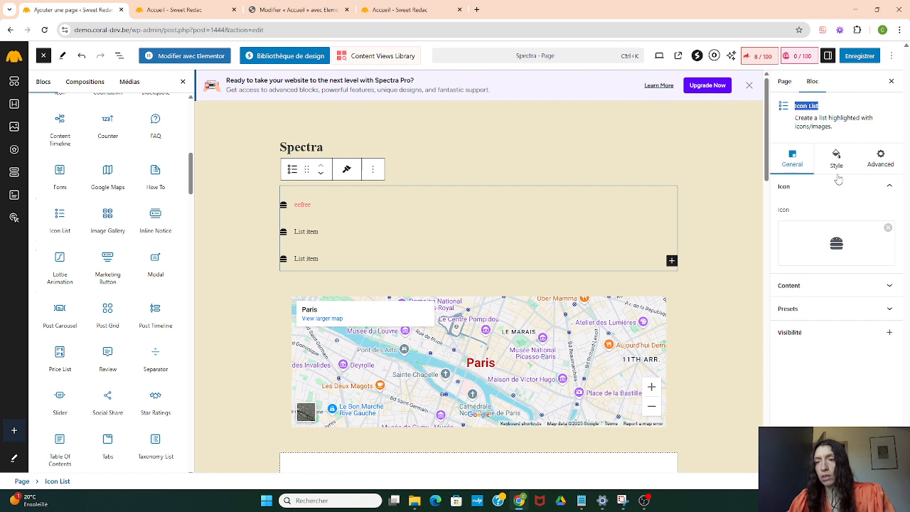
left_click(836, 161)
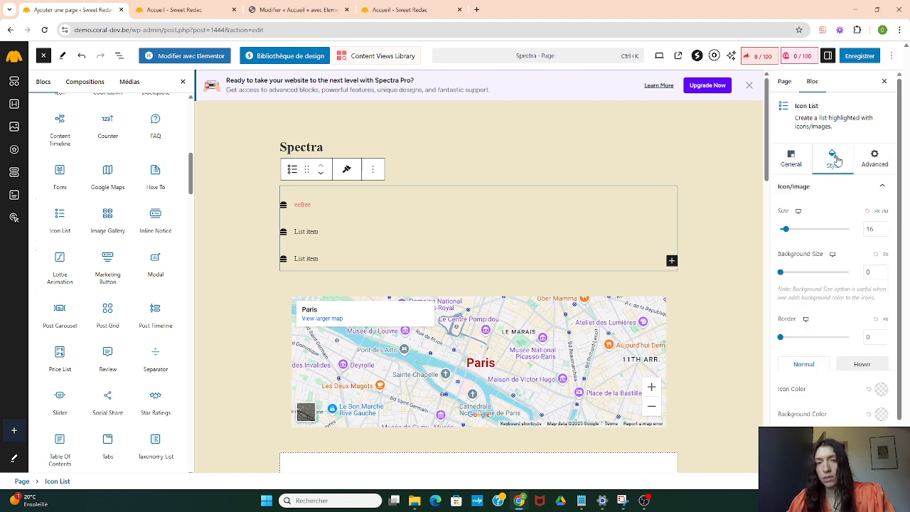
scroll(832, 249, "down", 1)
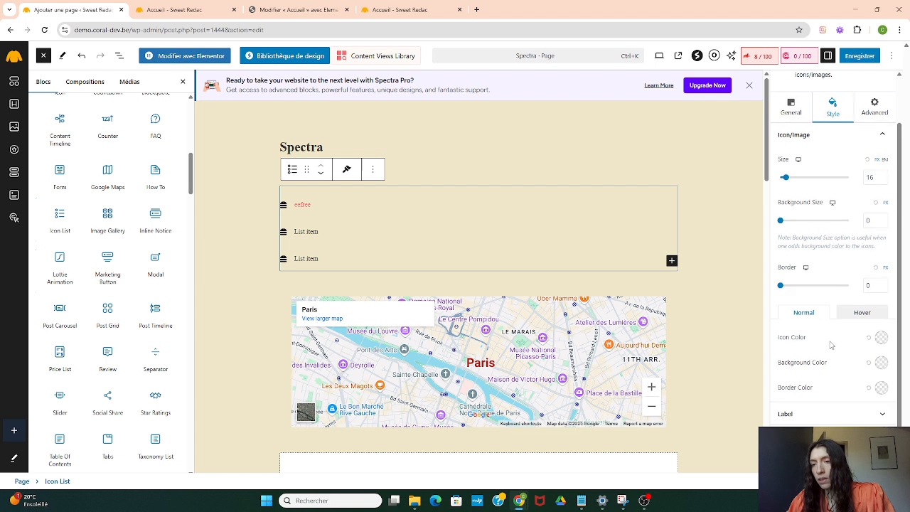
left_click(882, 339)
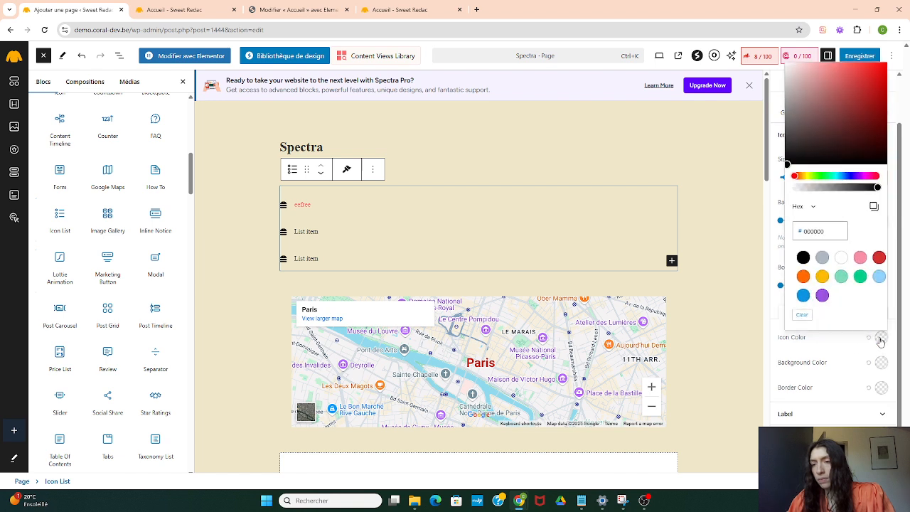
left_click(822, 257)
left_click(803, 276)
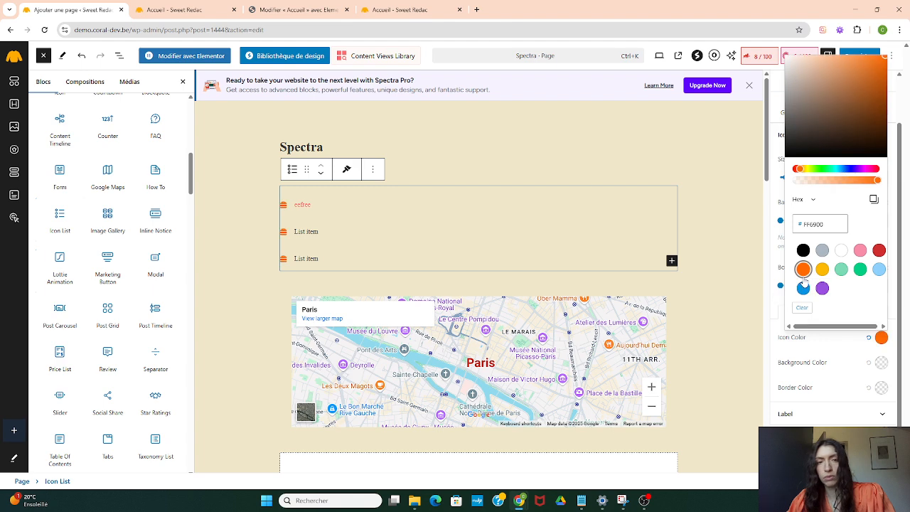
left_click(876, 418)
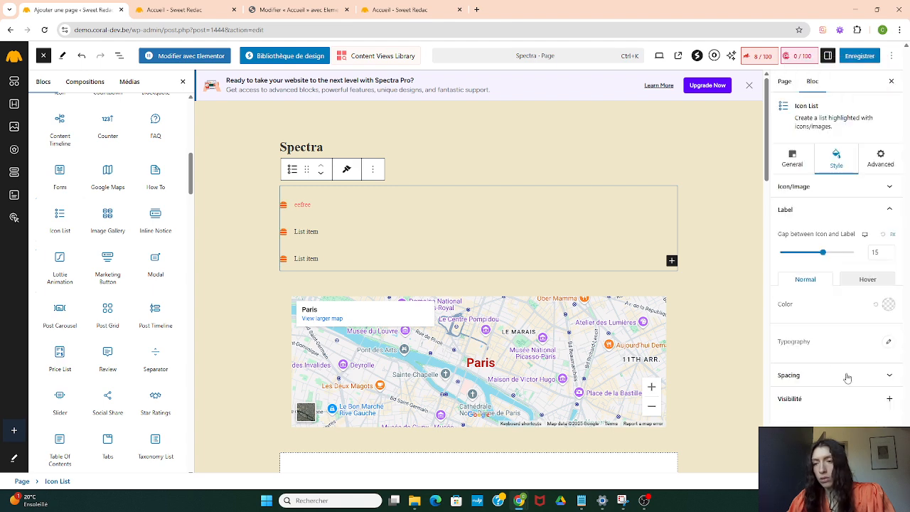
left_click(792, 162)
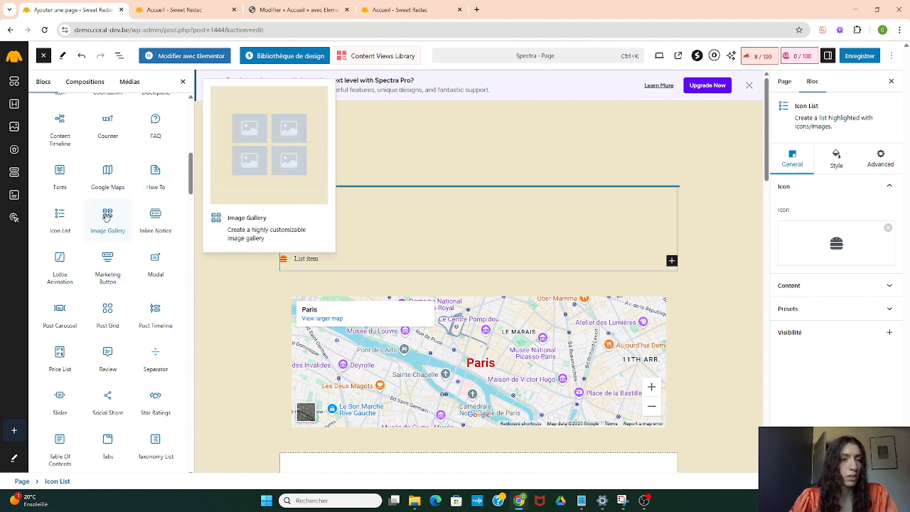
Add a Spectra Post Grid block above the icon list and keep its category filter on All.
scroll(106, 216, "down", 1)
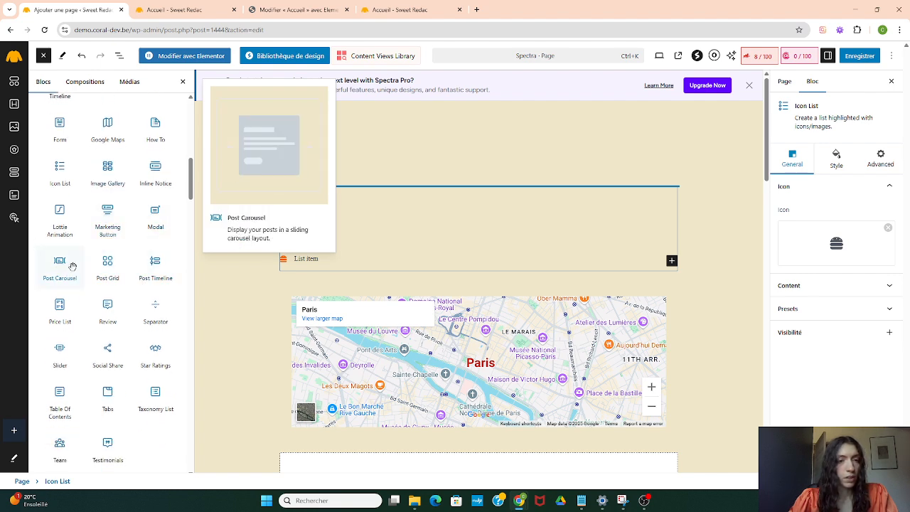
left_click(108, 267)
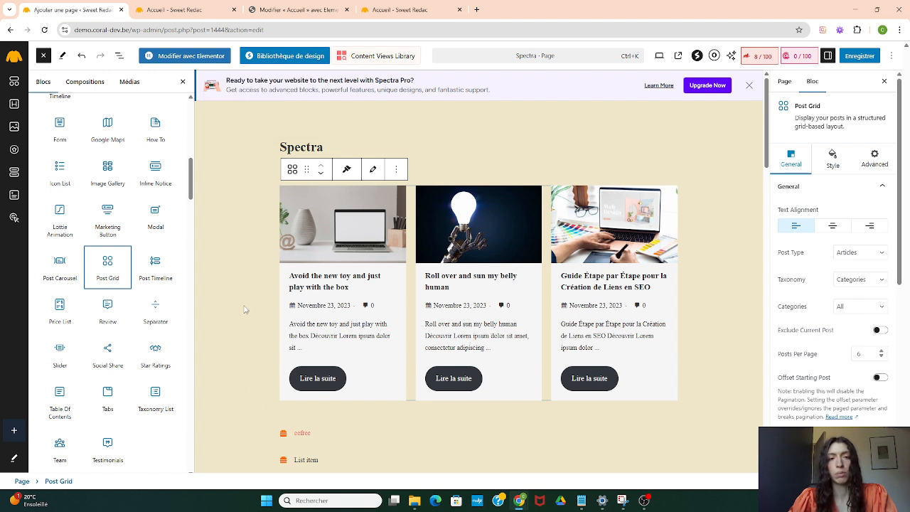
left_click(292, 169)
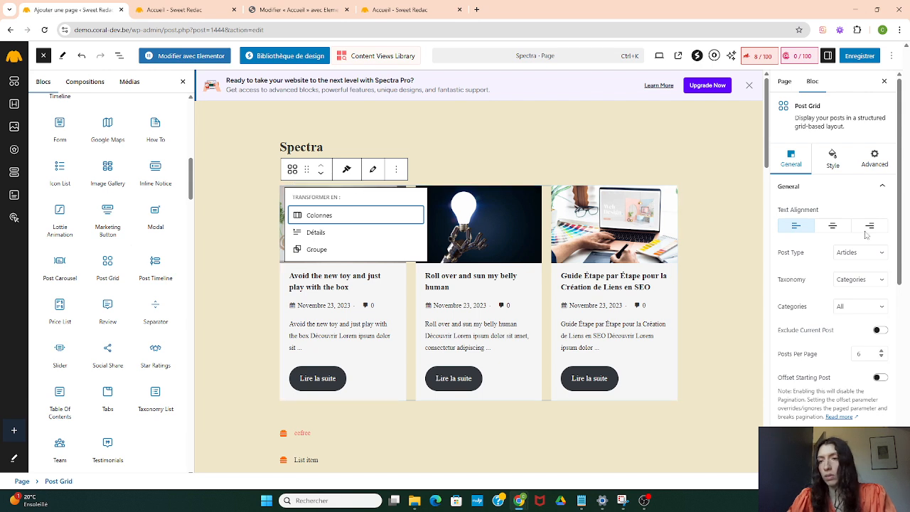
scroll(839, 245, "down", 1)
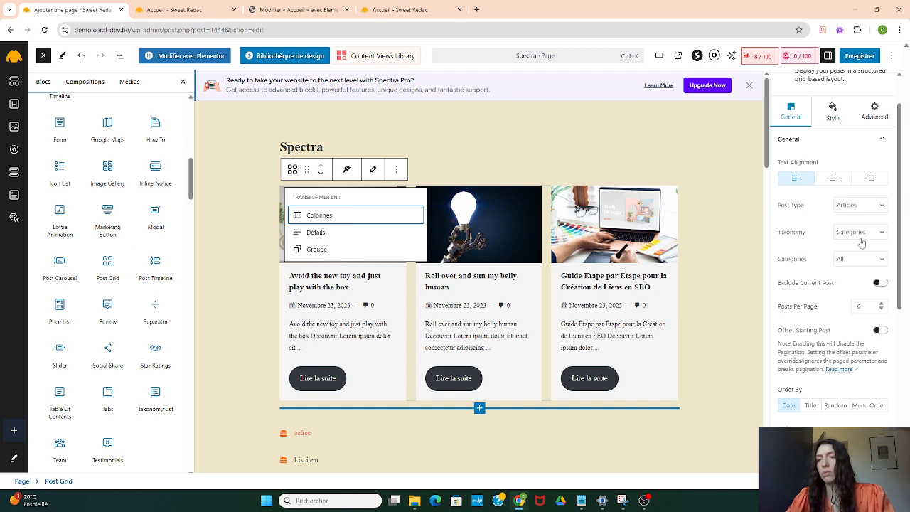
left_click(860, 262)
left_click(858, 274)
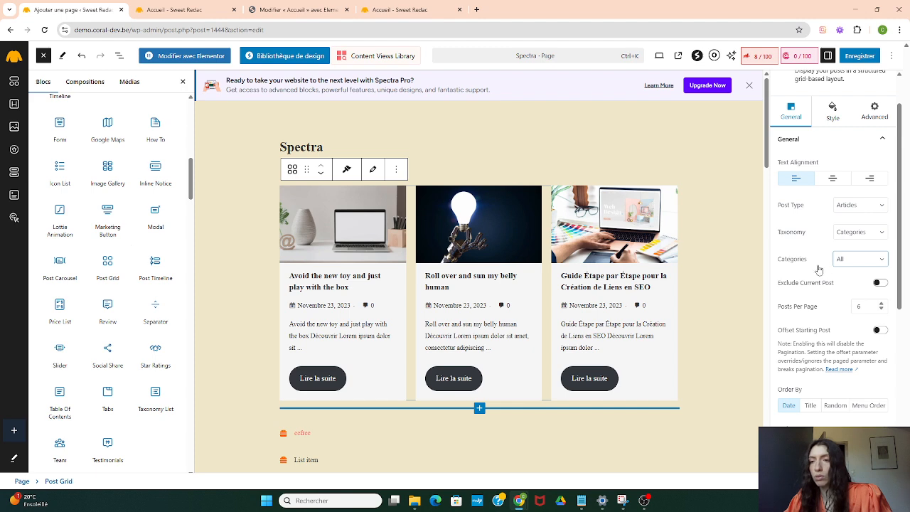
Set the Post Grid to 2 posts per page and 2 columns.
scroll(829, 275, "down", 3)
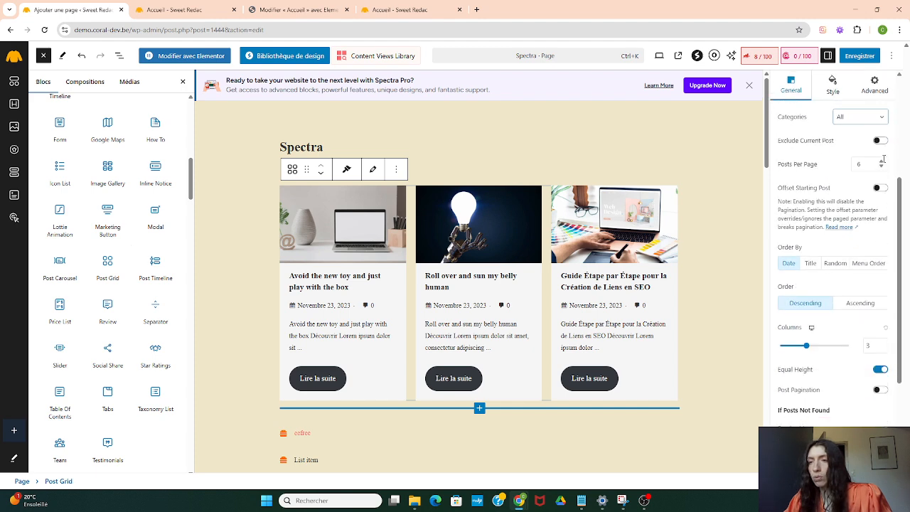
left_click(881, 166)
left_click(882, 167)
left_click(882, 167)
left_click(881, 166)
left_click(882, 167)
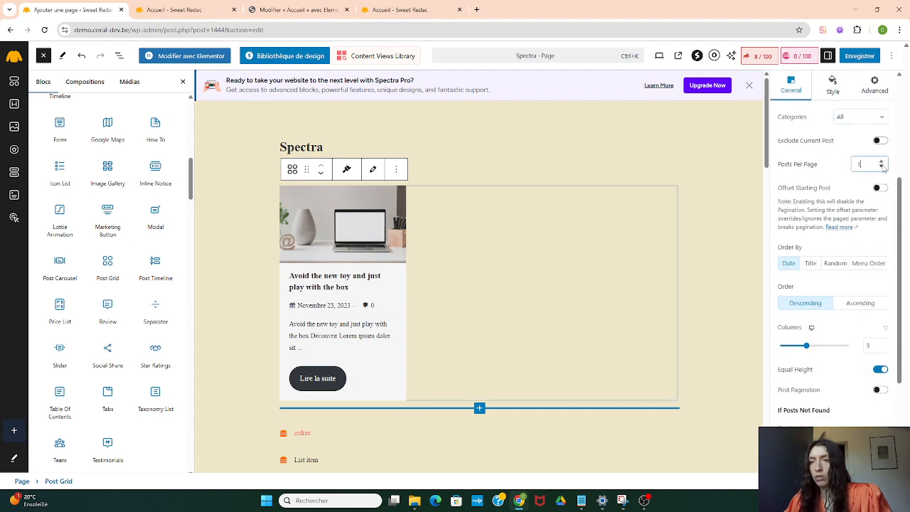
left_click(881, 162)
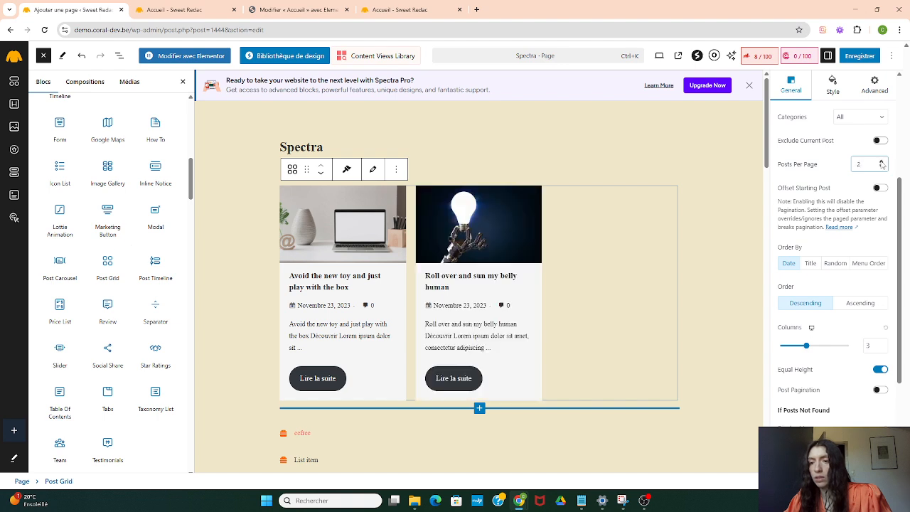
scroll(839, 241, "down", 2)
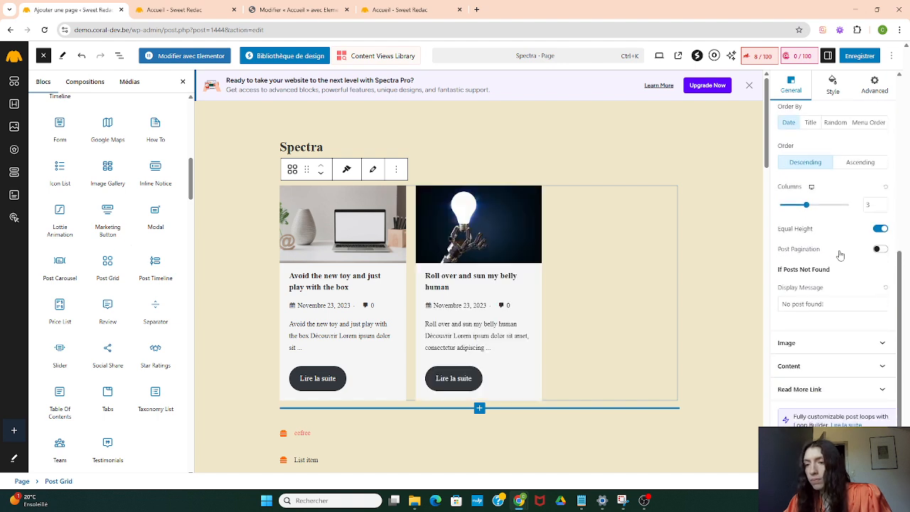
scroll(842, 298, "up", 2)
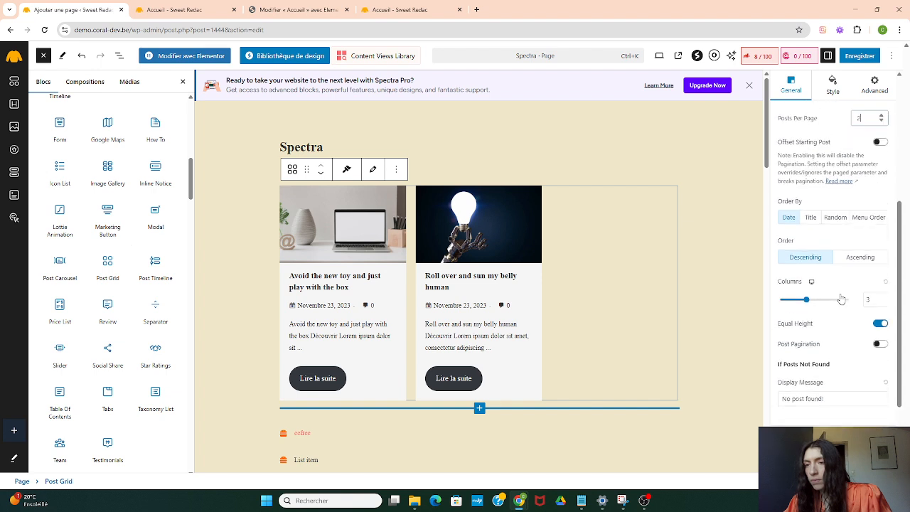
left_click(885, 304)
scroll(874, 298, "up", 2)
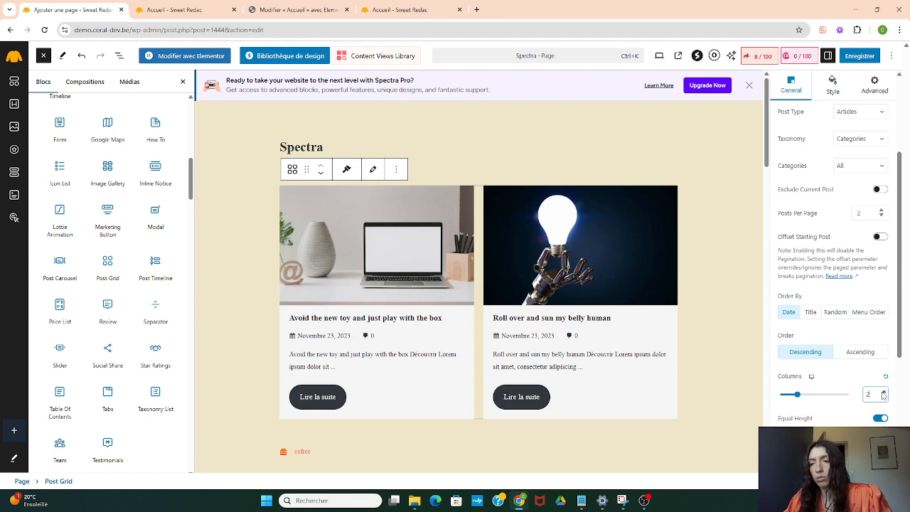
Try the Post Grid with 4 columns and 3 posts per page, and with 1 column and 1 post per page.
left_click(886, 393)
left_click(884, 392)
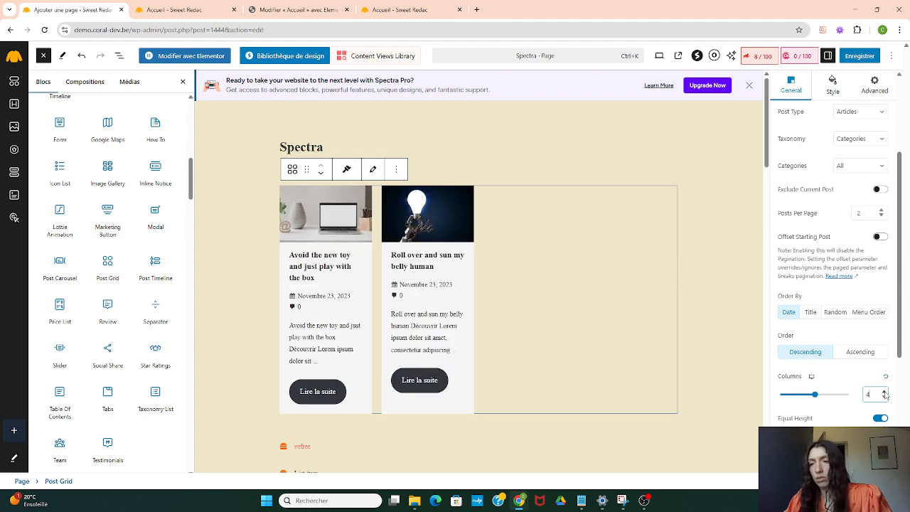
left_click(882, 211)
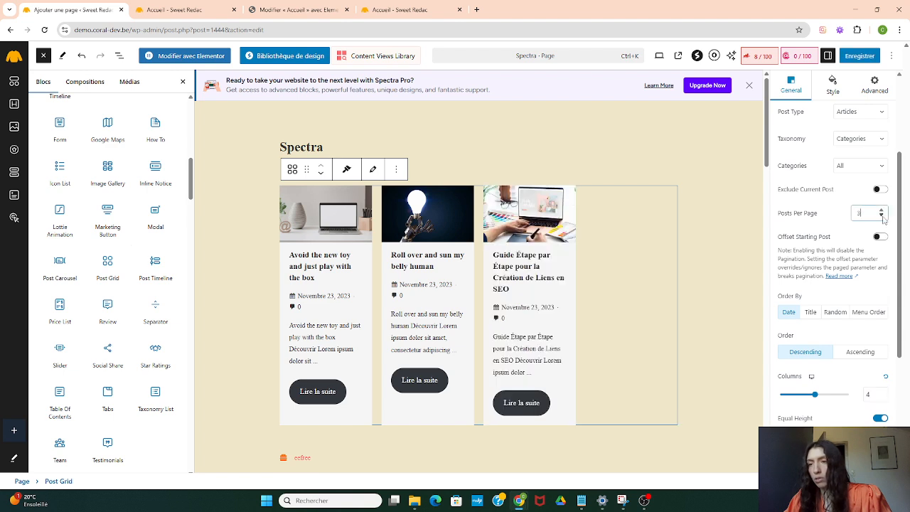
left_click(882, 216)
left_click(882, 216)
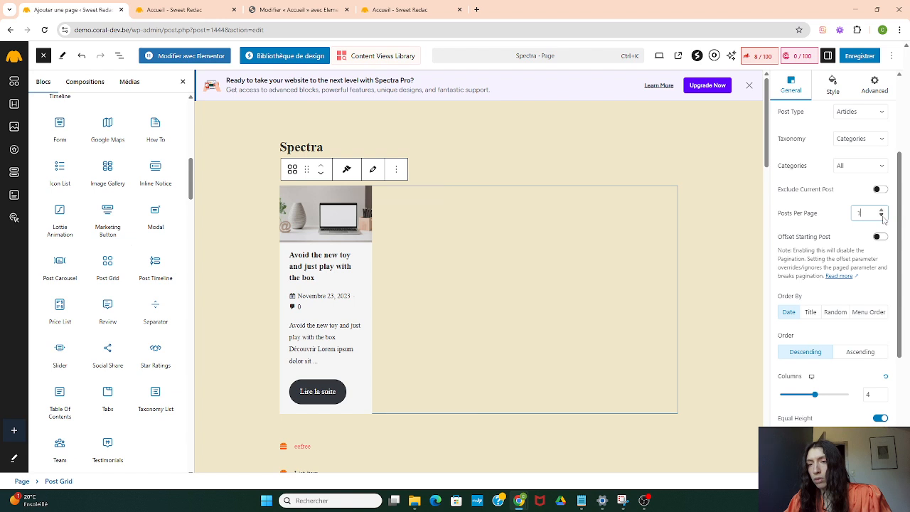
left_click(885, 397)
left_click(886, 396)
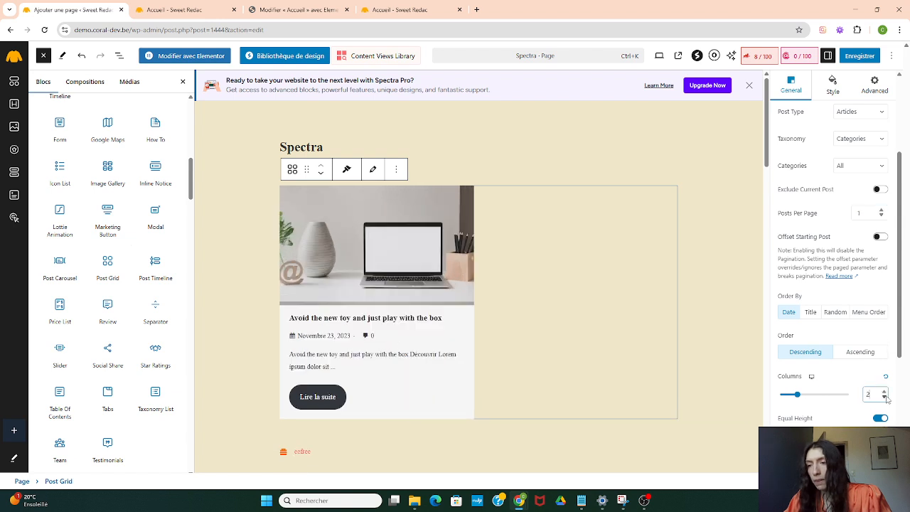
left_click(886, 397)
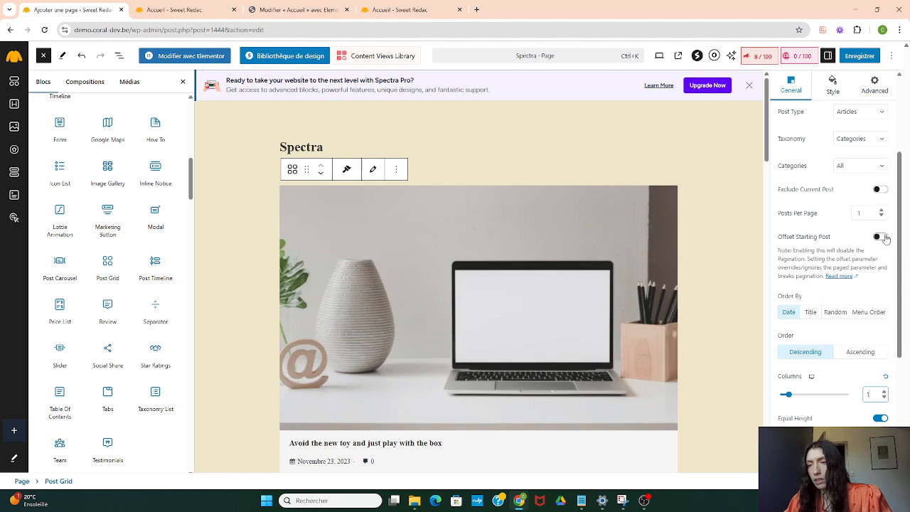
Return the Post Grid to 2 posts per page in 2 columns.
left_click(882, 208)
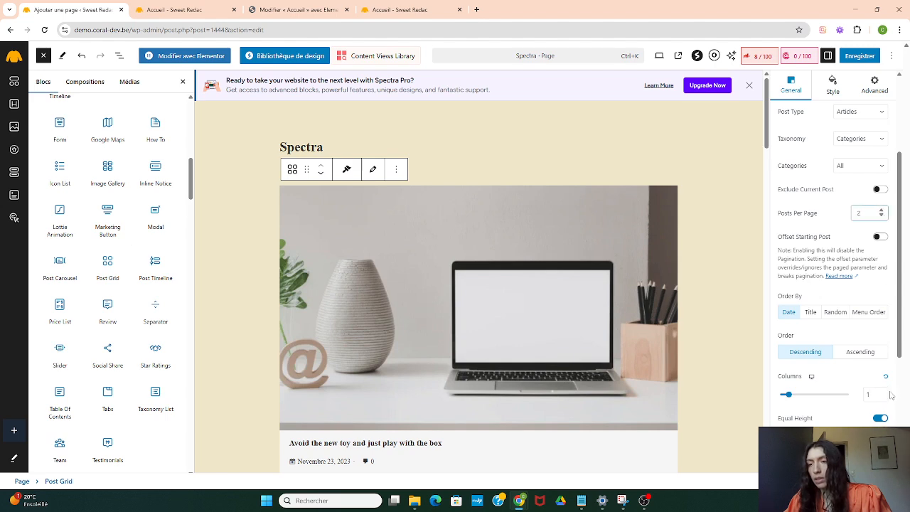
left_click(885, 392)
left_click(885, 392)
left_click(885, 400)
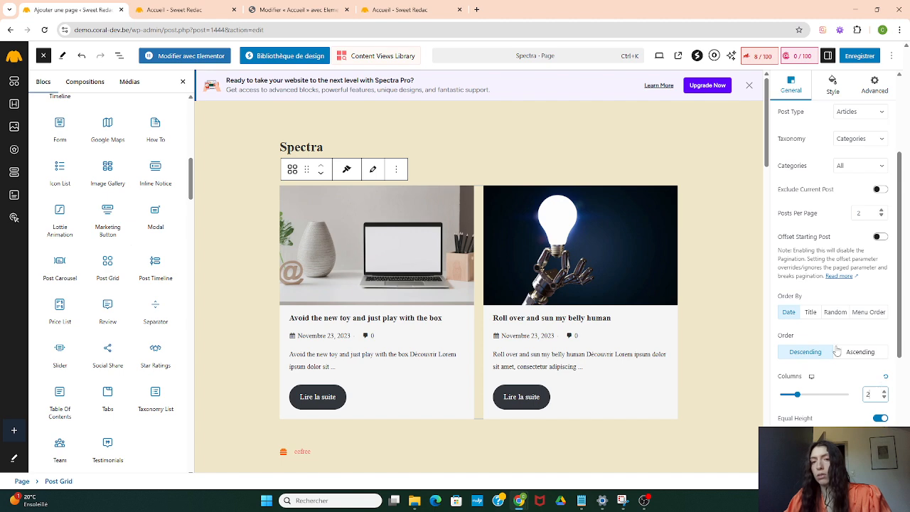
scroll(837, 317, "down", 2)
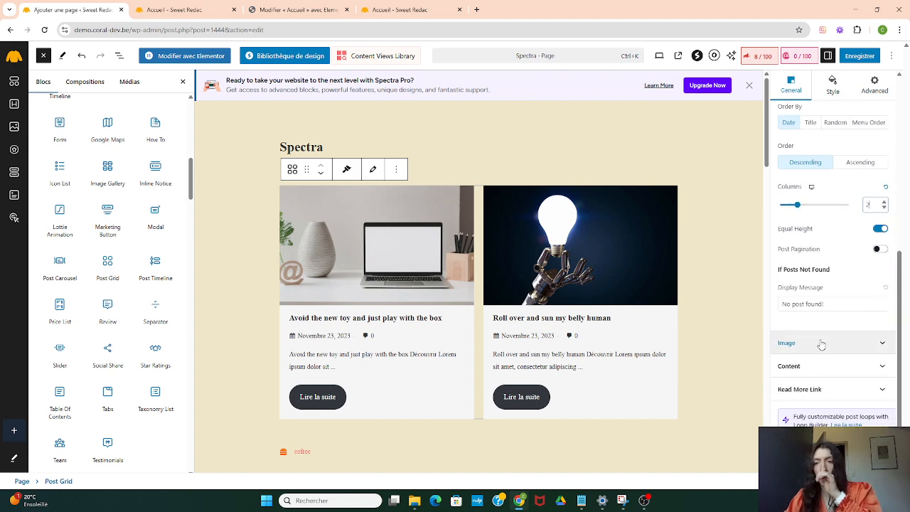
Hide the comment count in the Post Grid's content settings, keeping the date shown.
left_click(825, 341)
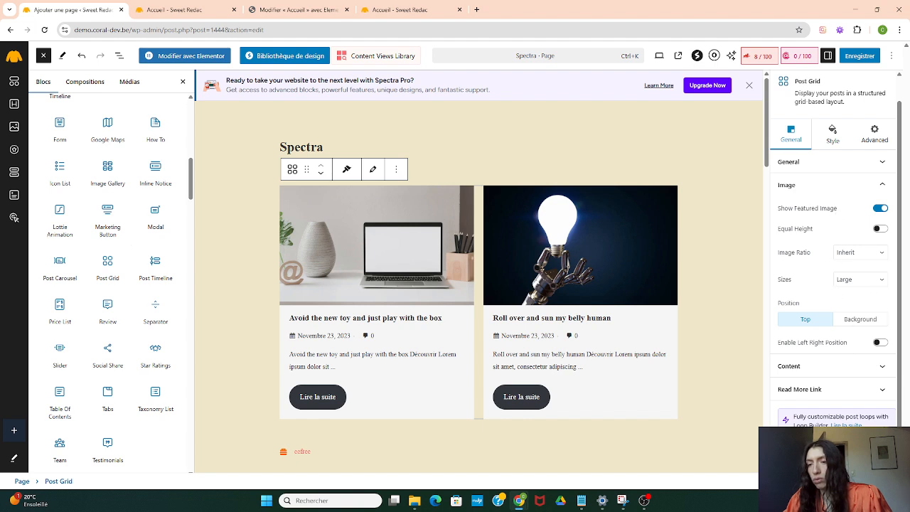
left_click(803, 366)
scroll(825, 334, "down", 2)
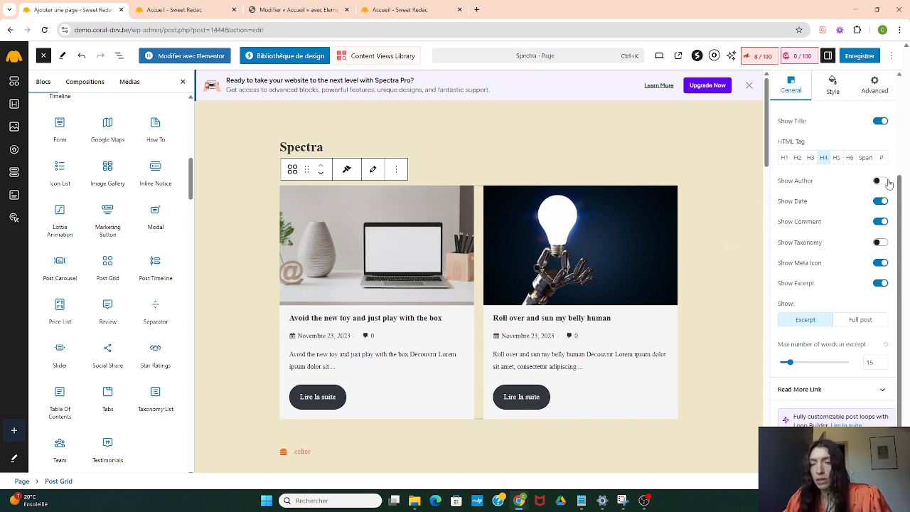
left_click(880, 203)
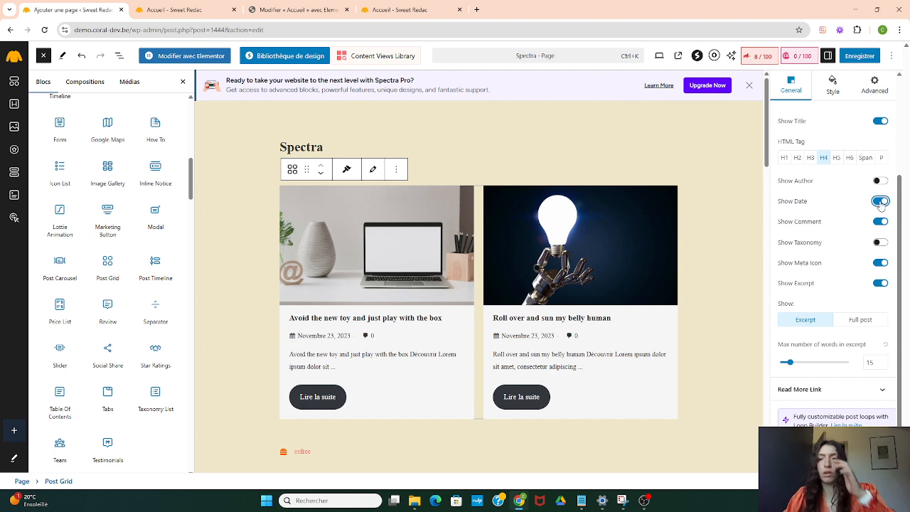
left_click(880, 202)
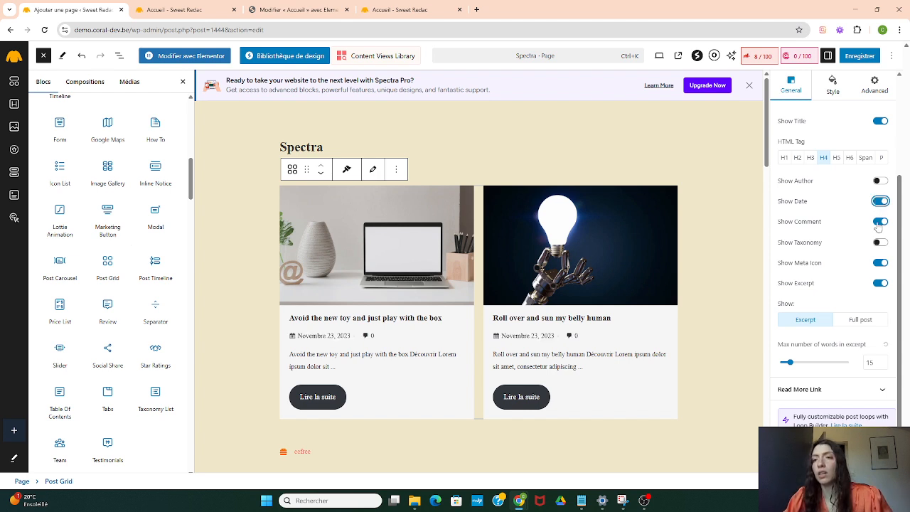
left_click(880, 222)
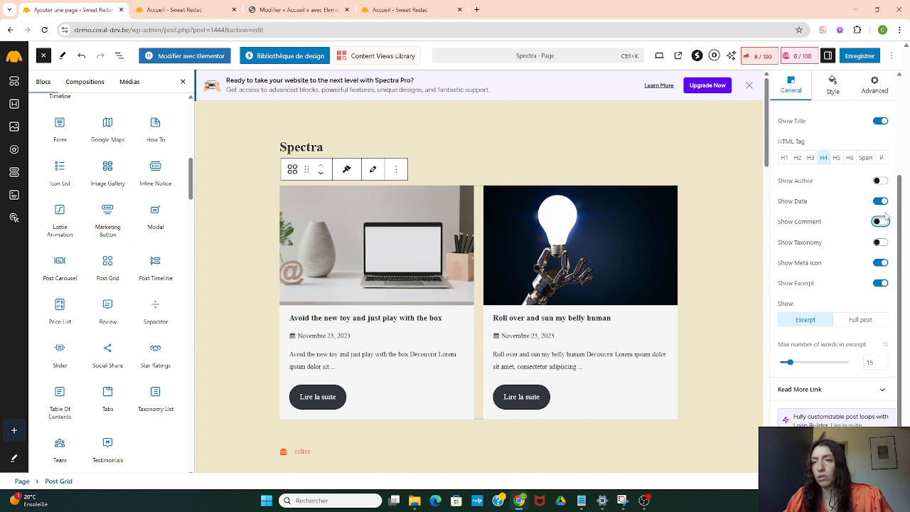
Turn off the date and meta icons in the Post Grid's content and keep the excerpt shown.
left_click(881, 263)
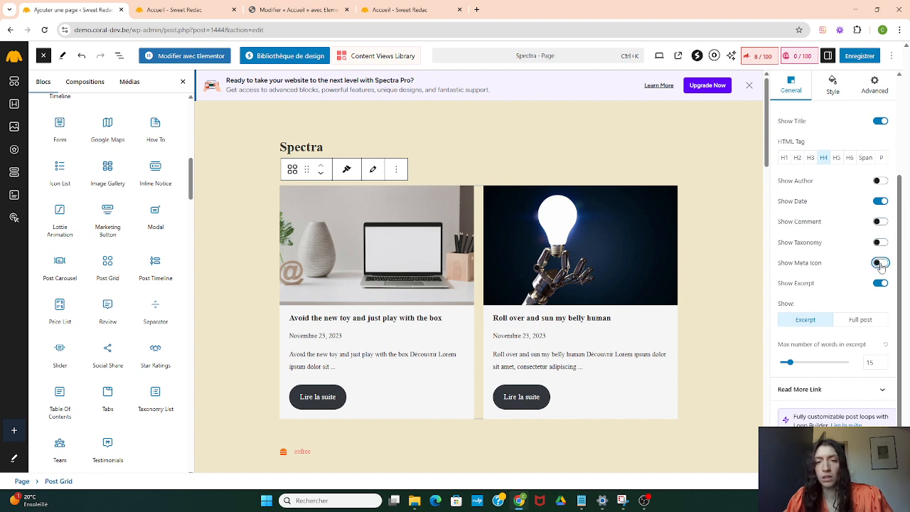
left_click(881, 265)
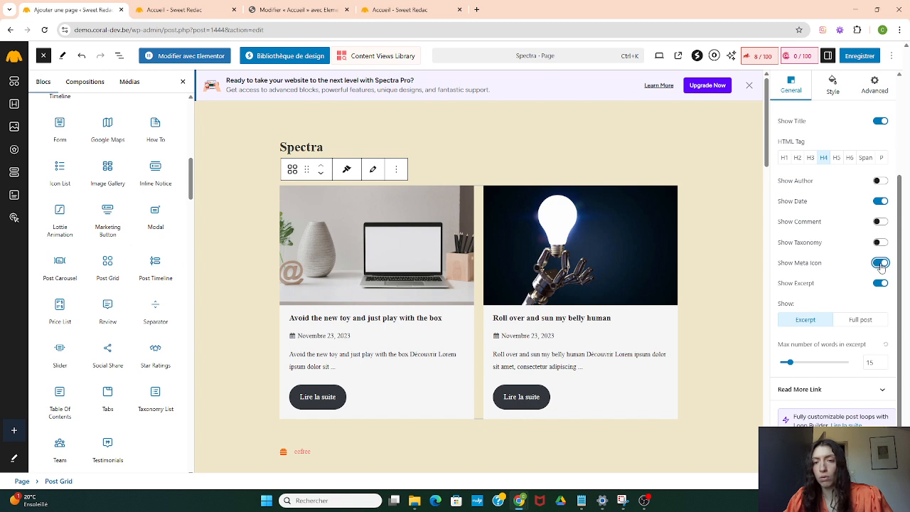
left_click(880, 201)
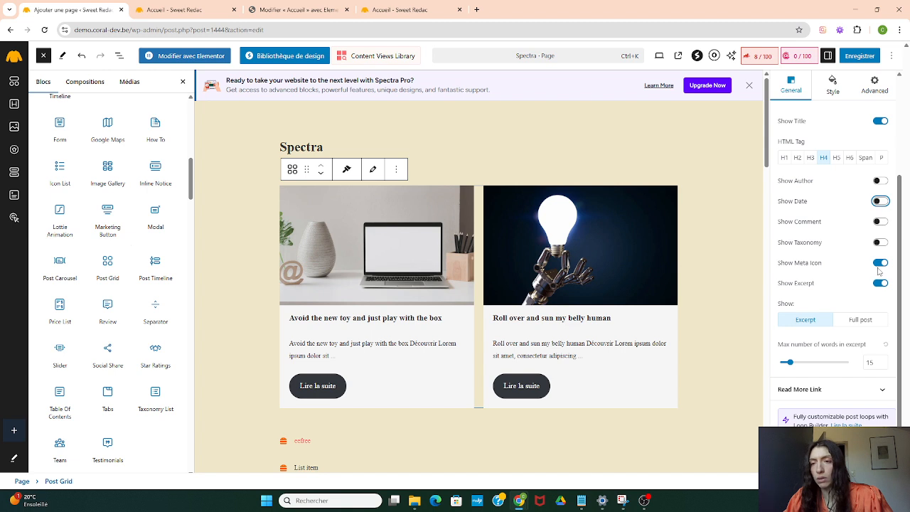
left_click(879, 264)
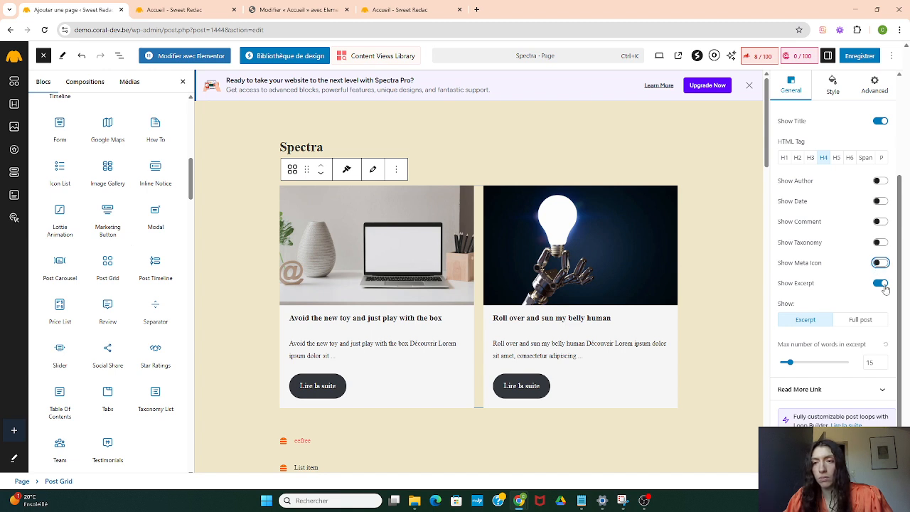
left_click(881, 284)
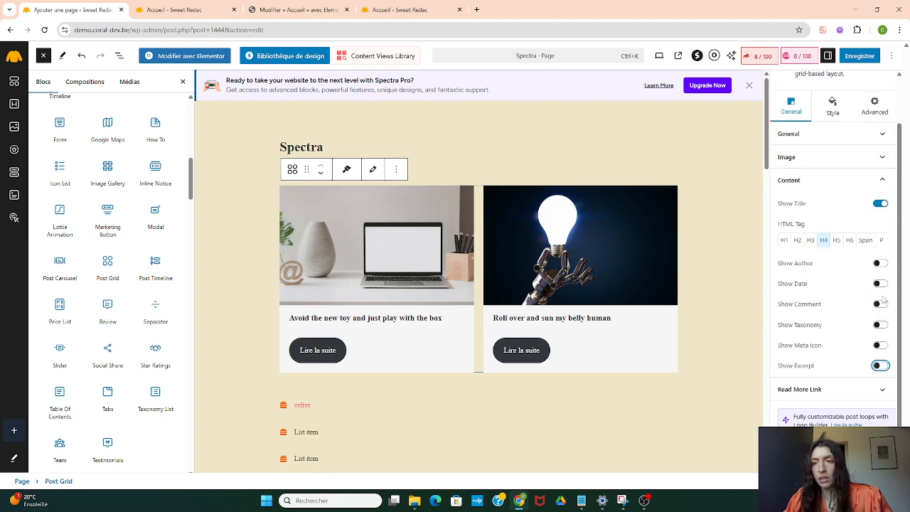
left_click(881, 365)
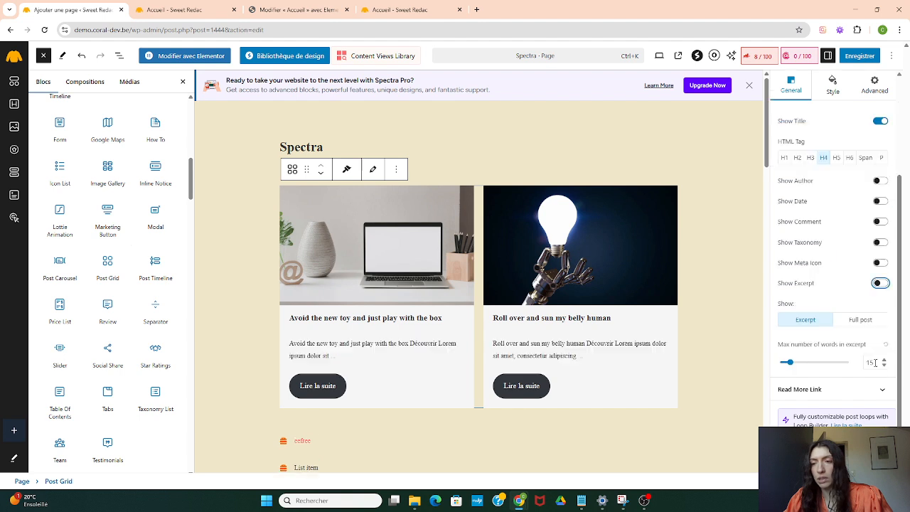
Try outlined presets for the Post Grid's read more button and apply the outlined one with slightly rounded corners.
left_click(832, 392)
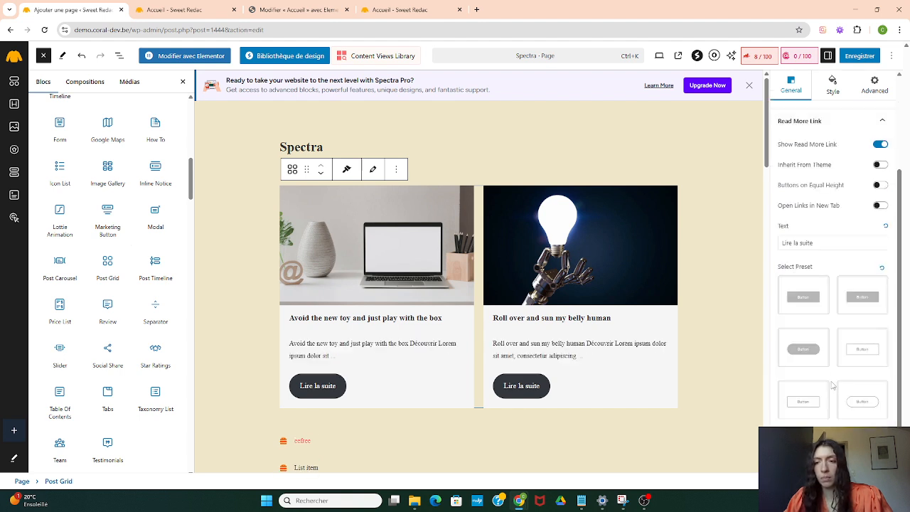
left_click(863, 348)
left_click(848, 403)
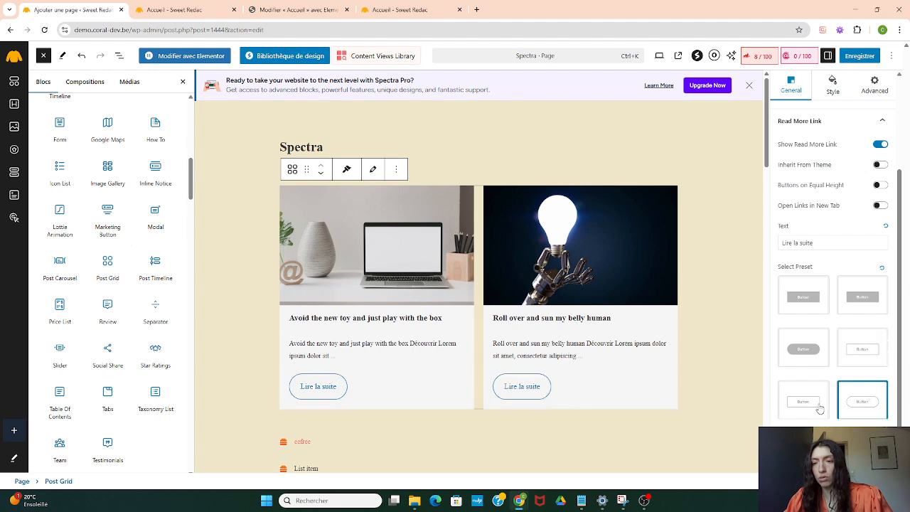
left_click(819, 405)
Examine the Post Grid's style settings, including the layout spacing and the read more link's colors, border and padding.
left_click(834, 87)
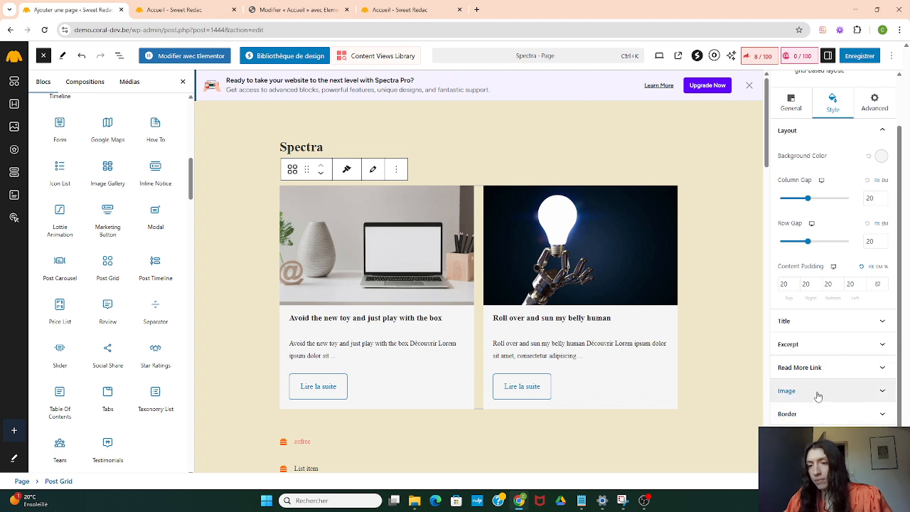
scroll(821, 315, "up", 2)
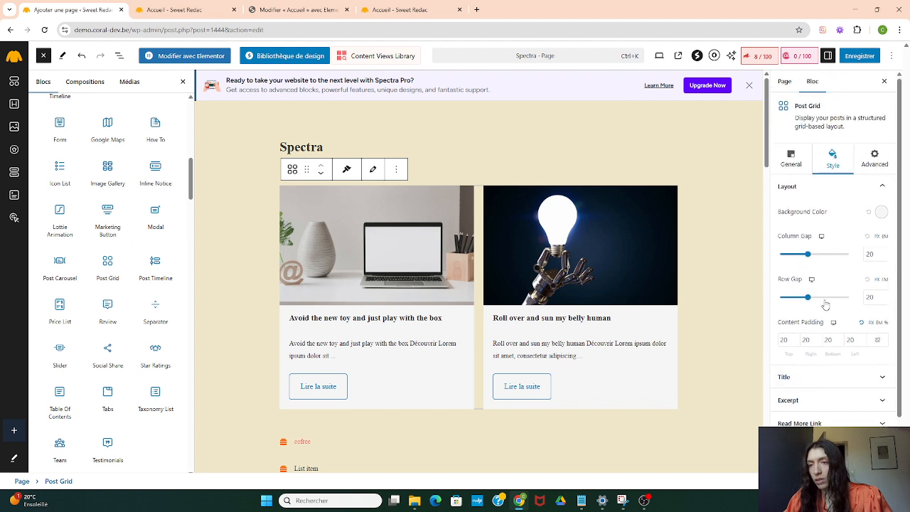
scroll(814, 420, "down", 2)
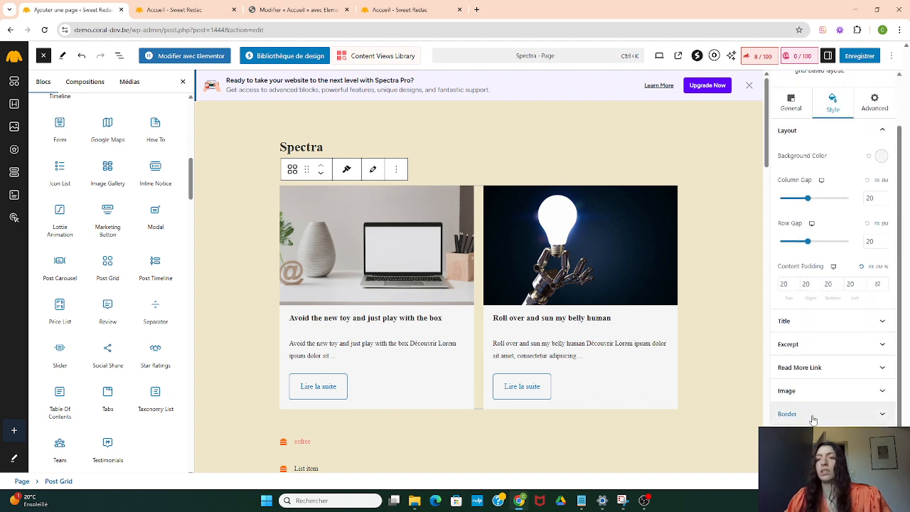
left_click(807, 366)
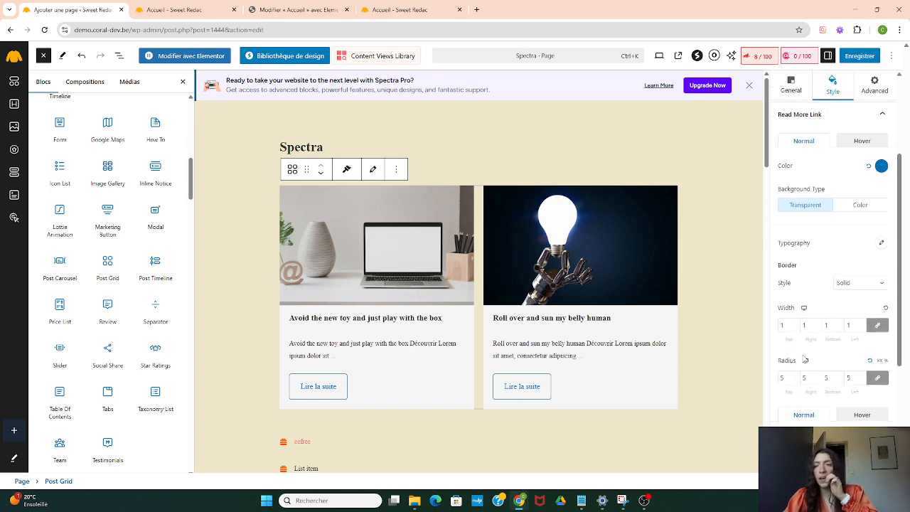
scroll(832, 296, "down", 5)
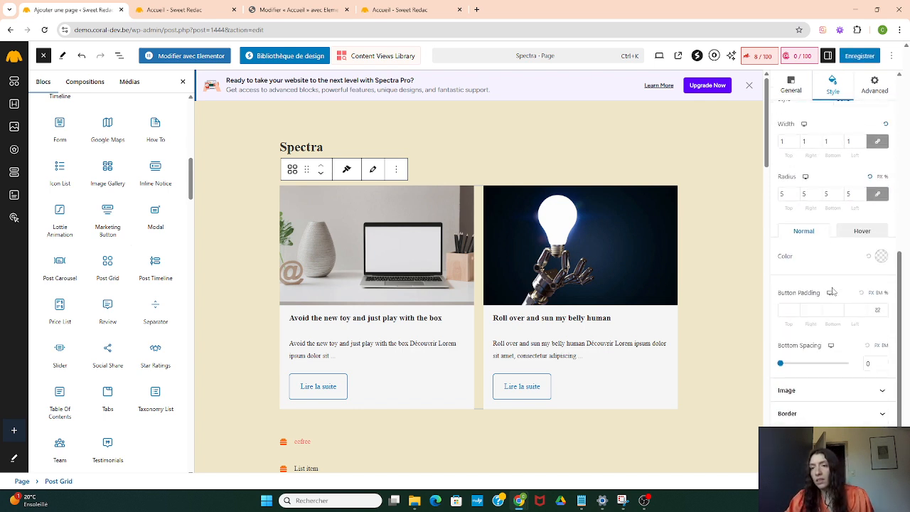
scroll(832, 292, "up", 3)
scroll(803, 213, "up", 2)
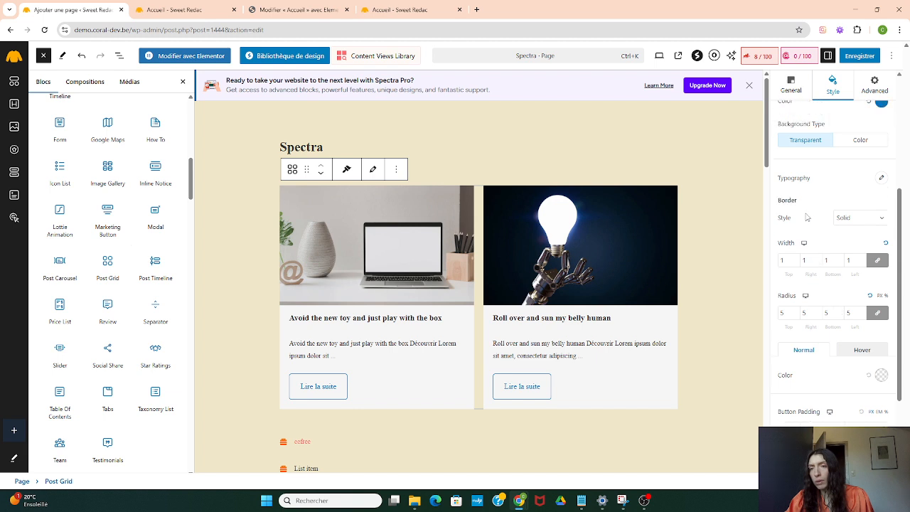
scroll(808, 270, "down", 5)
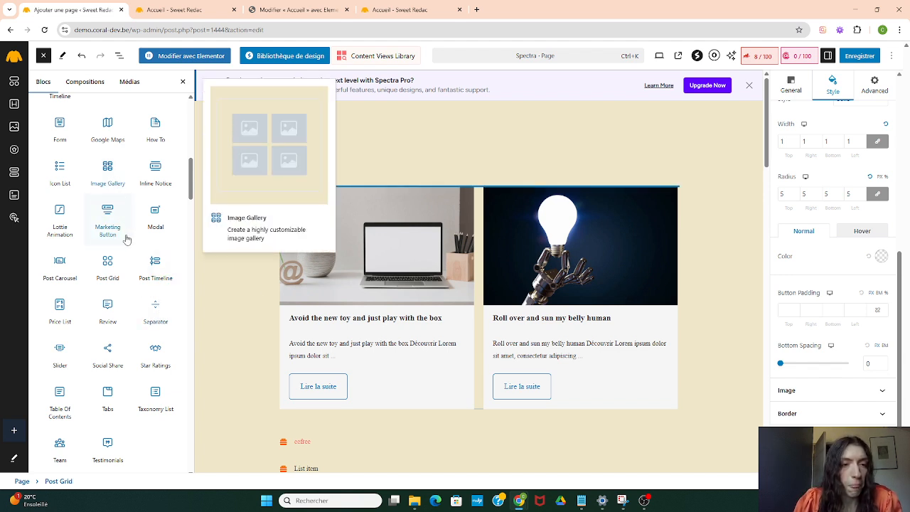
Add a Spectra Price List block above the Post Grid.
left_click(55, 308)
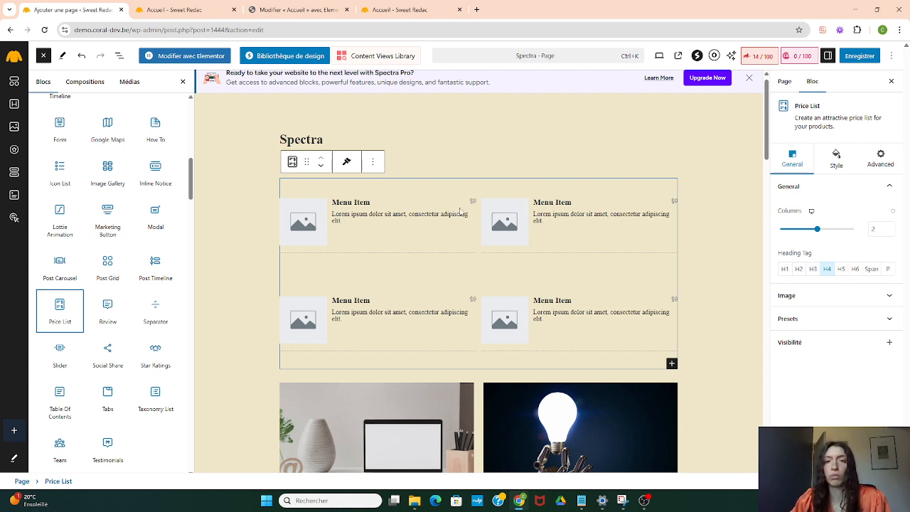
Try a Spectra Review block above the price list and look through its features and summary sections.
mouse_move(109, 306)
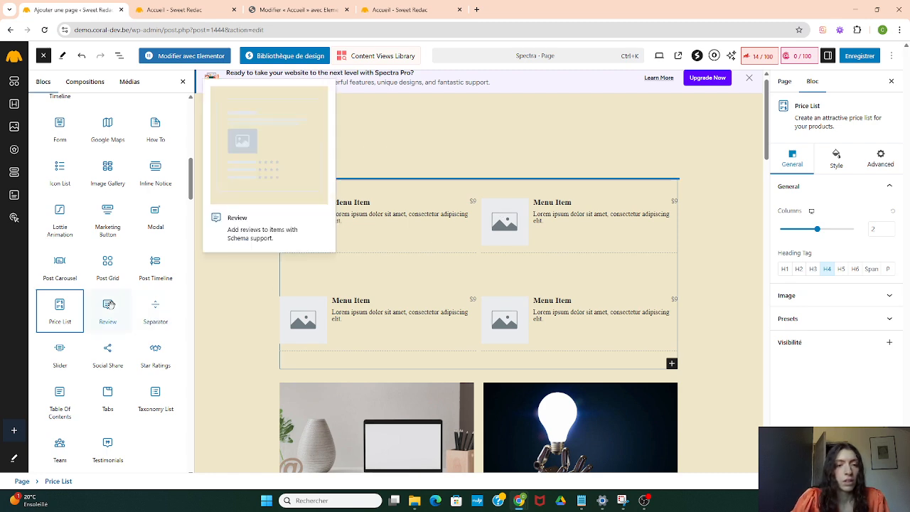
left_click(109, 306)
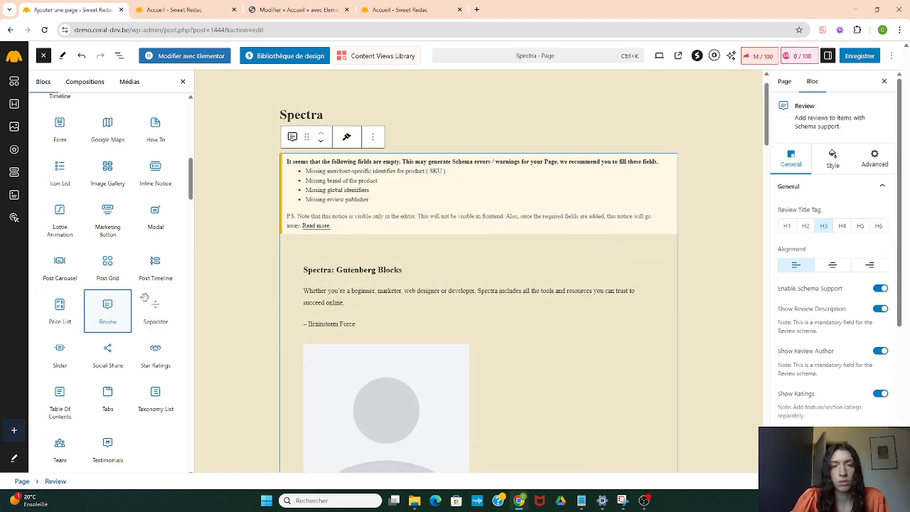
scroll(394, 304, "down", 5)
scroll(393, 305, "up", 5)
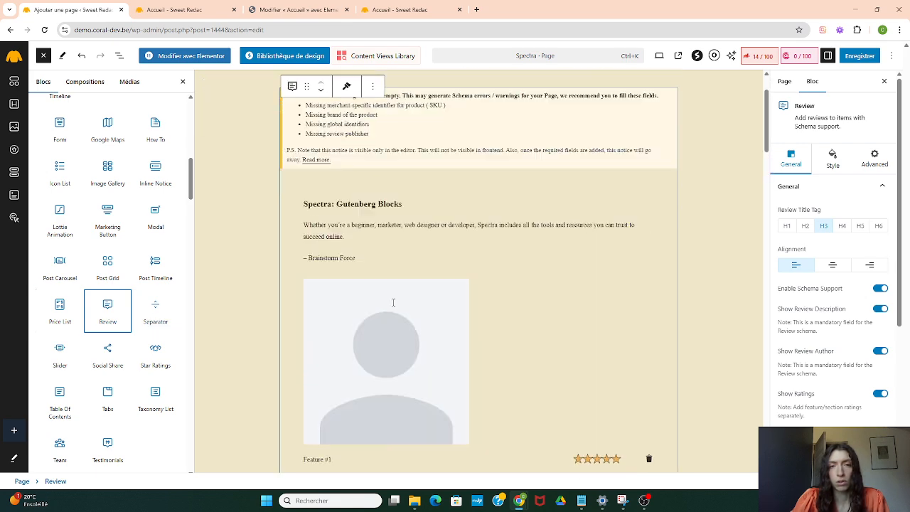
scroll(493, 317, "down", 5)
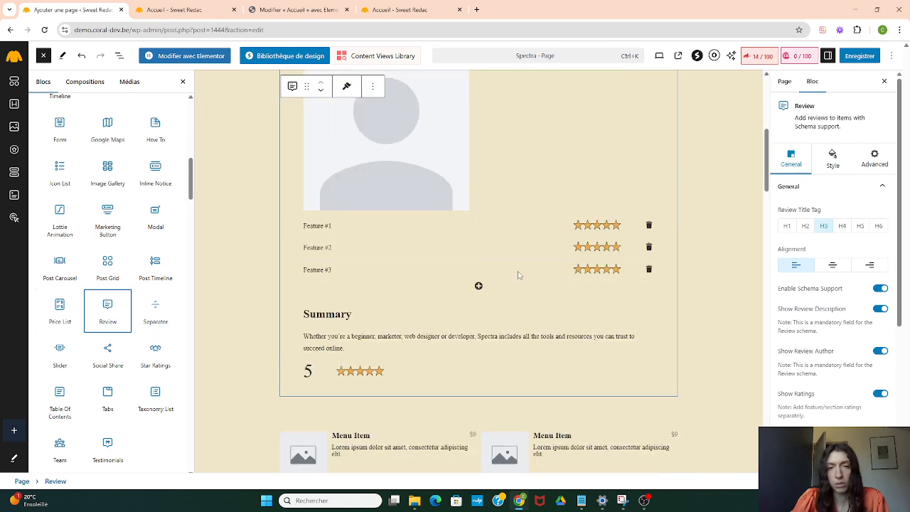
Delete the Review block from the page.
right_click(518, 275)
left_click(688, 356)
scroll(683, 347, "up", 3)
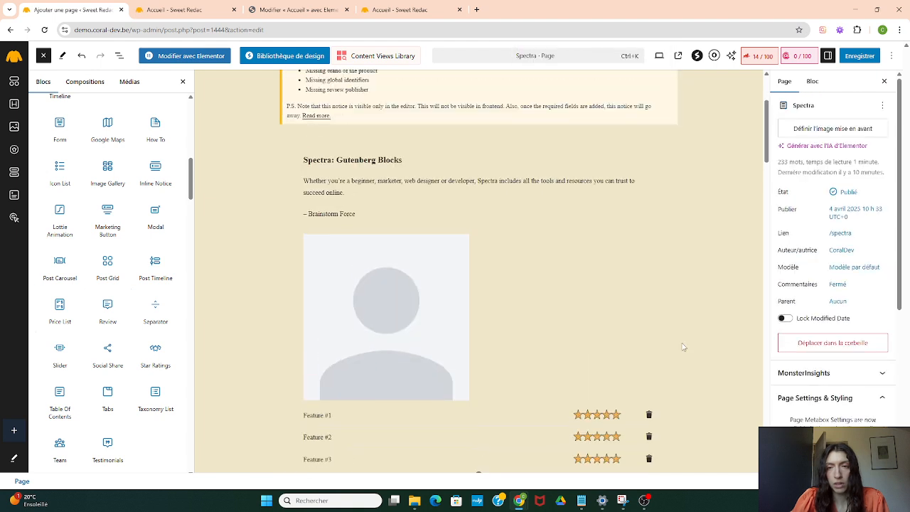
left_click(607, 286)
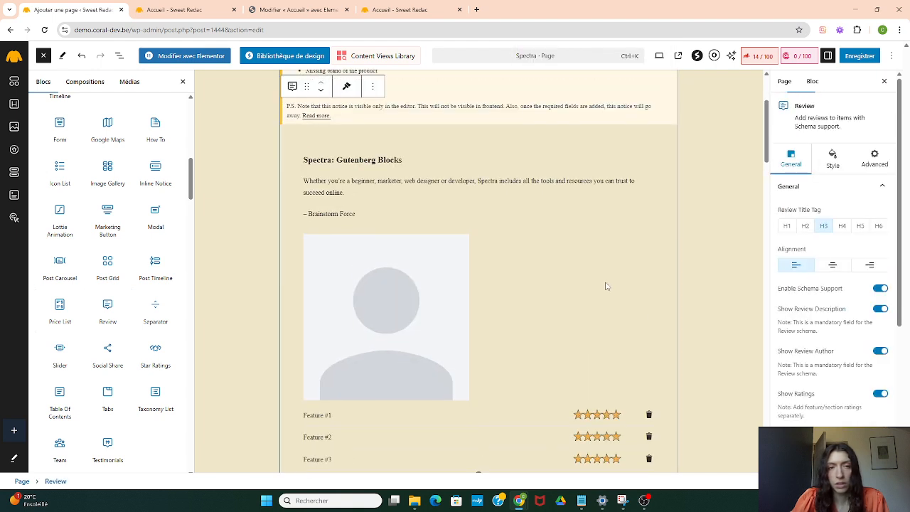
left_click(377, 92)
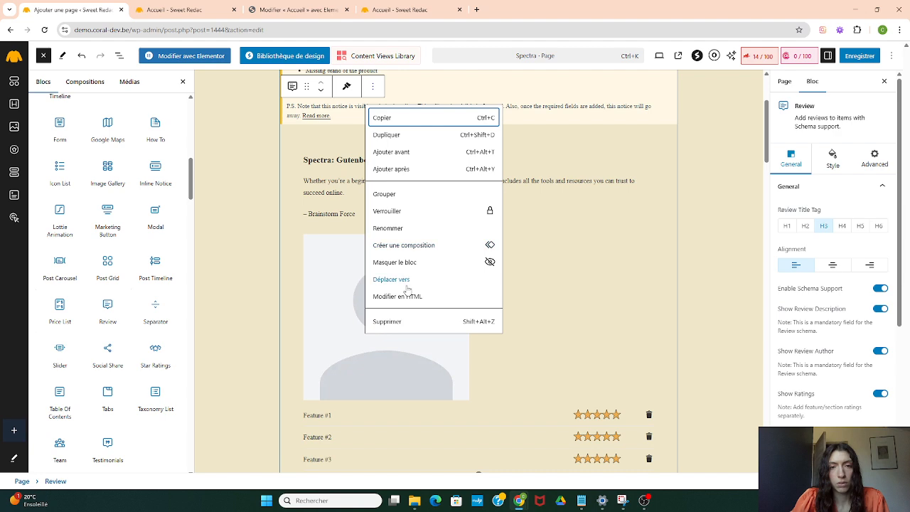
left_click(387, 321)
scroll(318, 333, "up", 2)
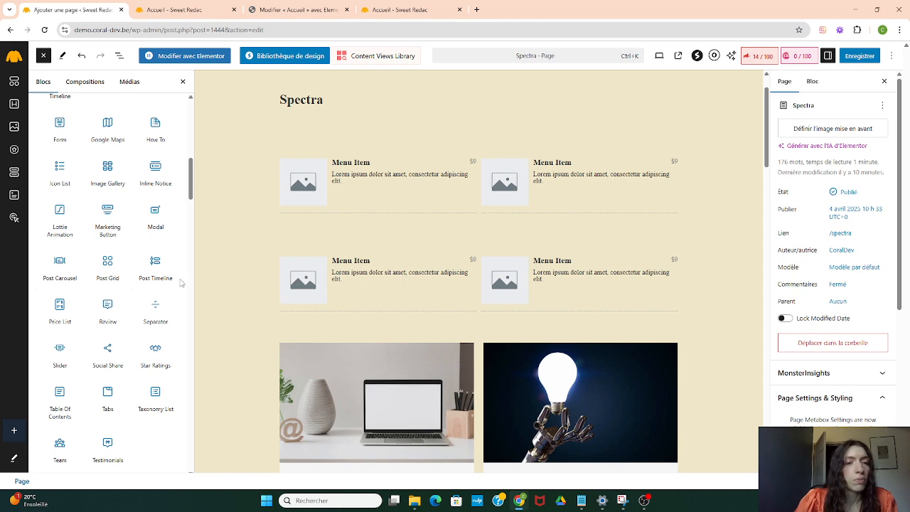
Add a Spectra Post Timeline block above the price list and look through its post entries.
mouse_move(152, 265)
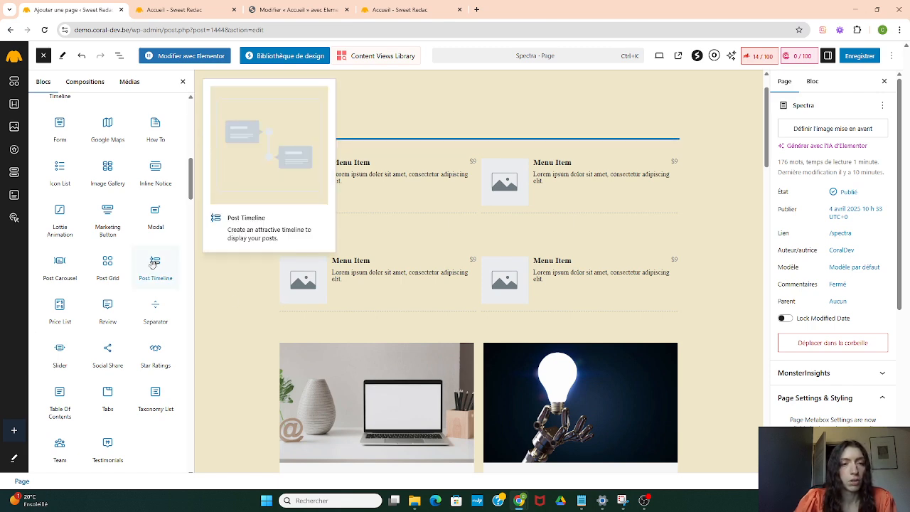
left_click(151, 264)
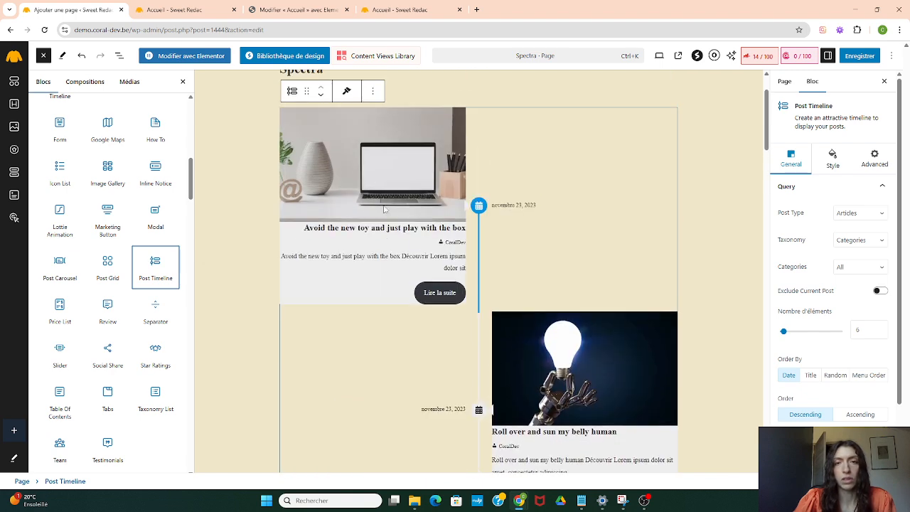
scroll(426, 366, "down", 3)
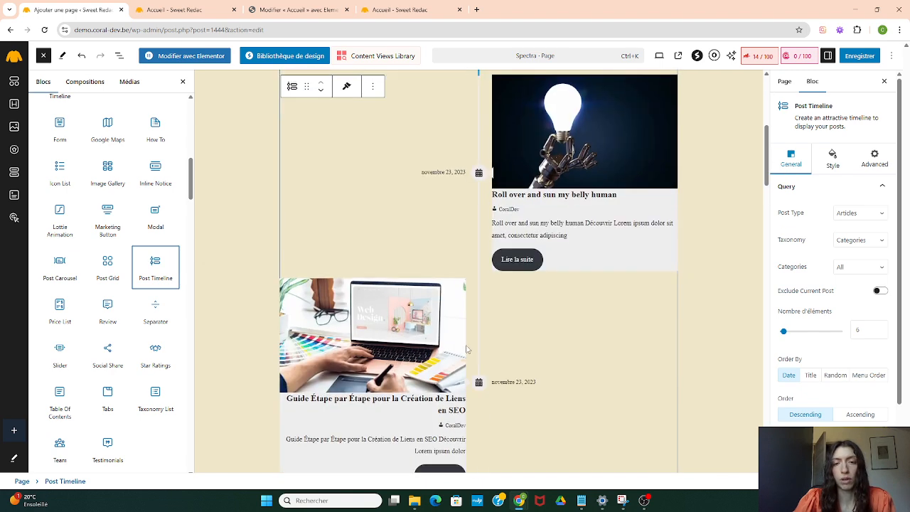
scroll(599, 353, "down", 2)
scroll(475, 247, "up", 3)
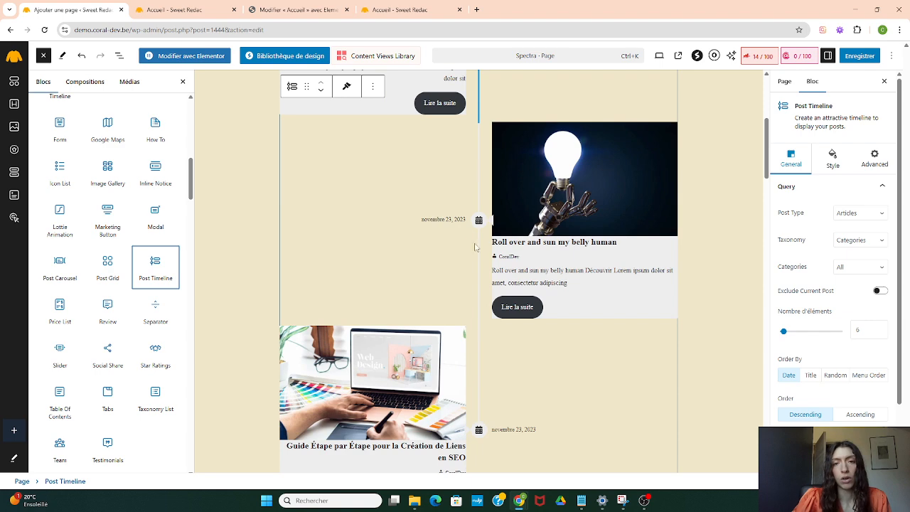
scroll(411, 340, "down", 2)
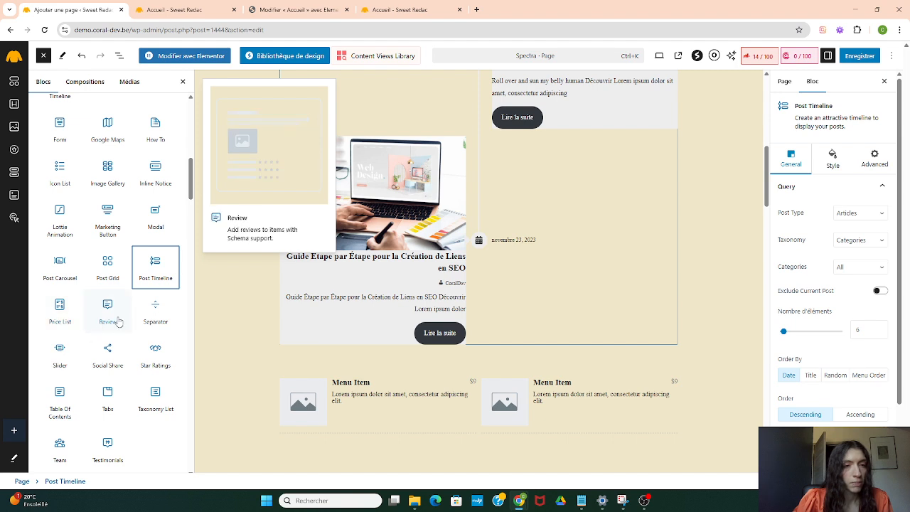
Add a Spectra Separator block above the post timeline.
left_click(153, 313)
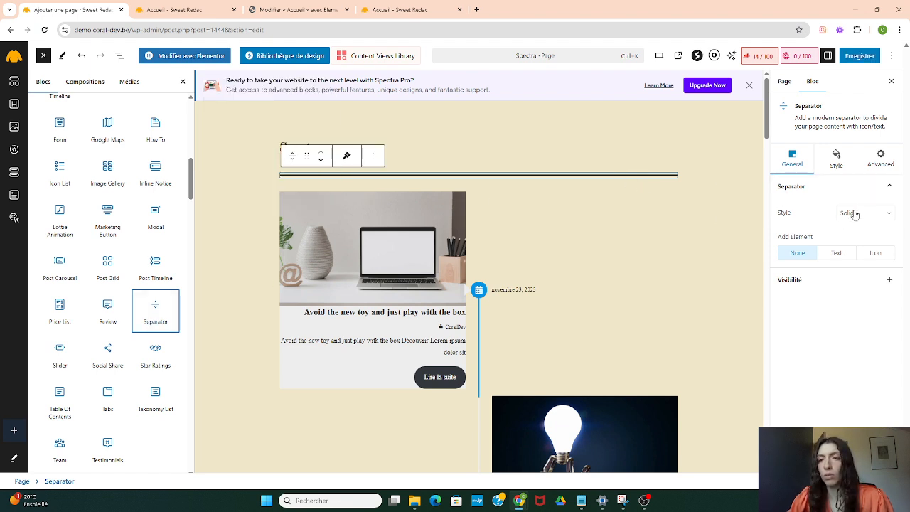
Try the dashed, dotted and none styles on the separator, and choose the Rectangles style.
left_click(888, 214)
left_click(871, 251)
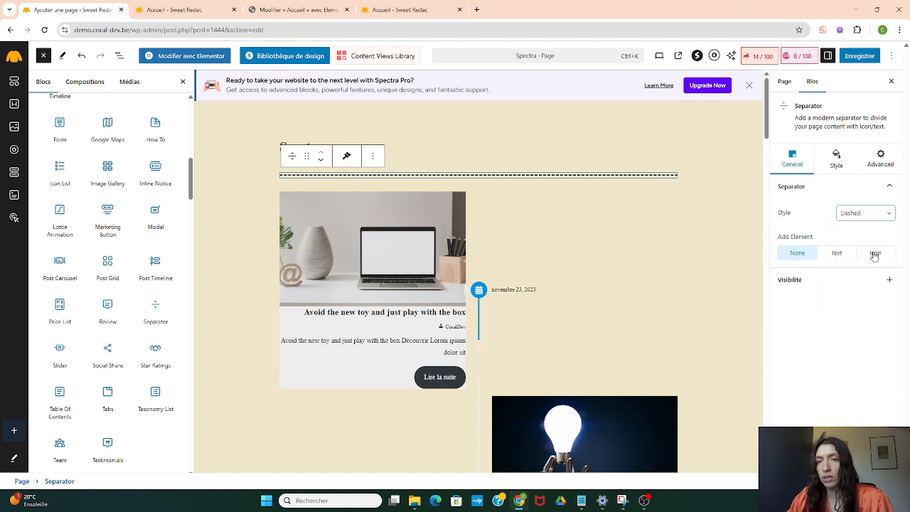
left_click(869, 217)
left_click(864, 243)
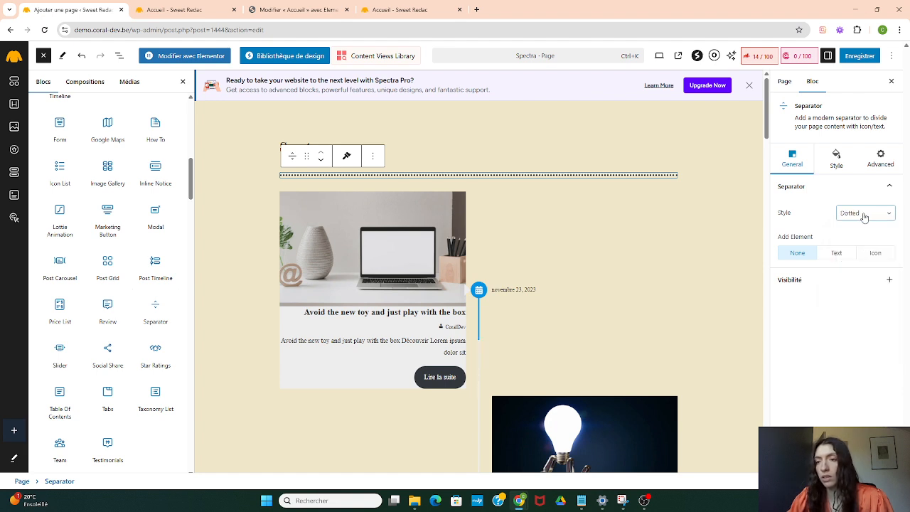
left_click(869, 215)
left_click(865, 236)
left_click(864, 215)
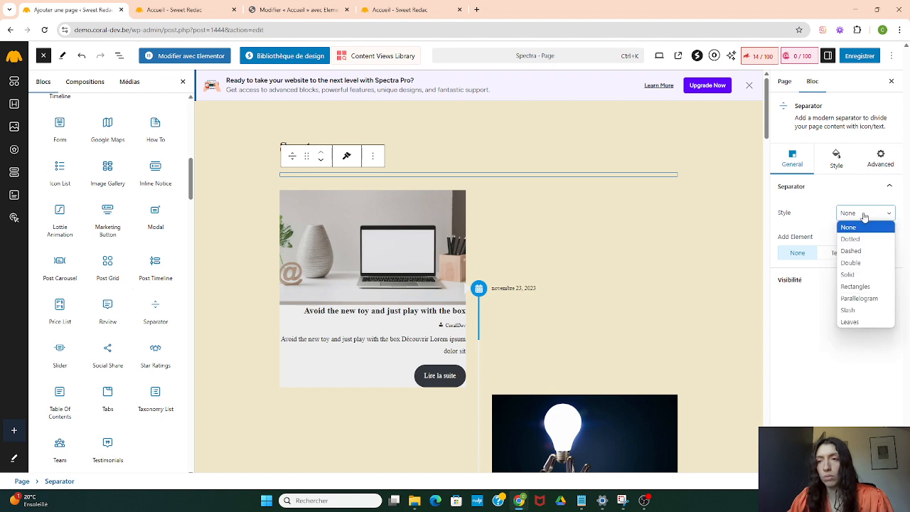
left_click(862, 288)
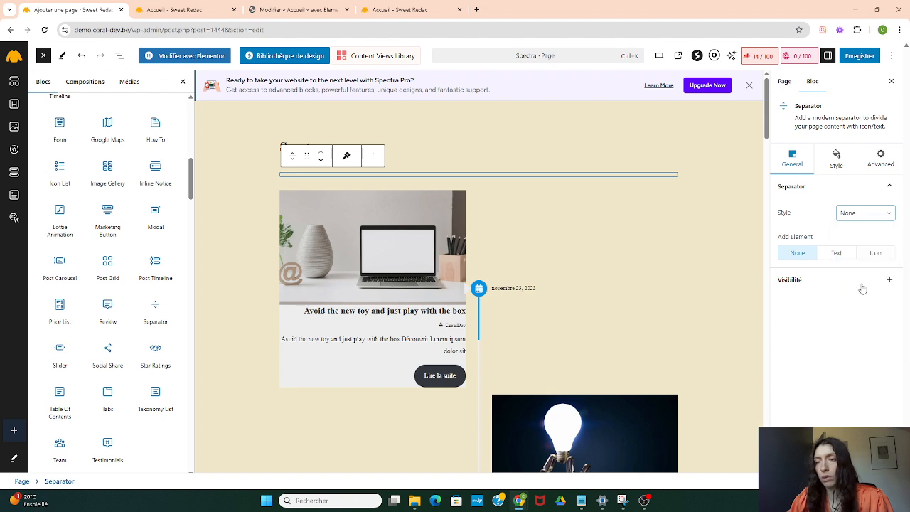
Set the separator's width to 58% and try right alignment before returning it to centred.
left_click(833, 156)
left_click_drag(853, 269, 823, 273)
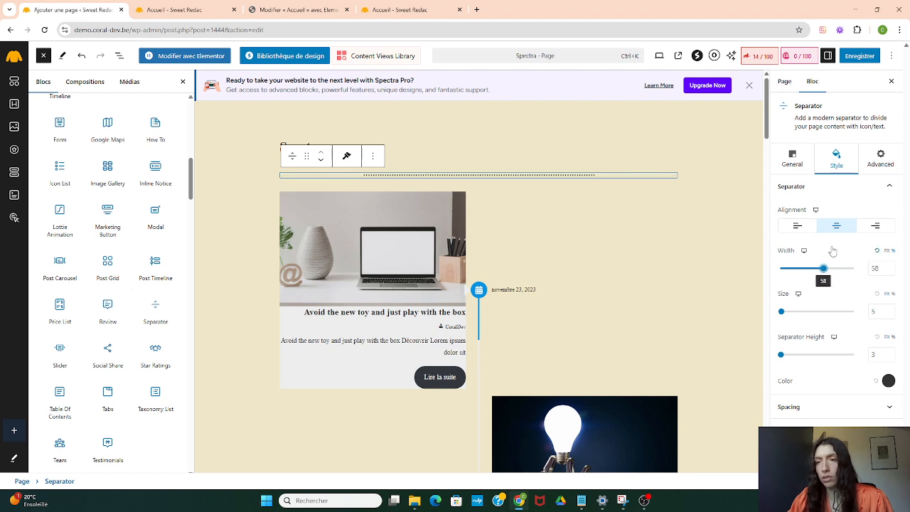
left_click(874, 228)
left_click(837, 227)
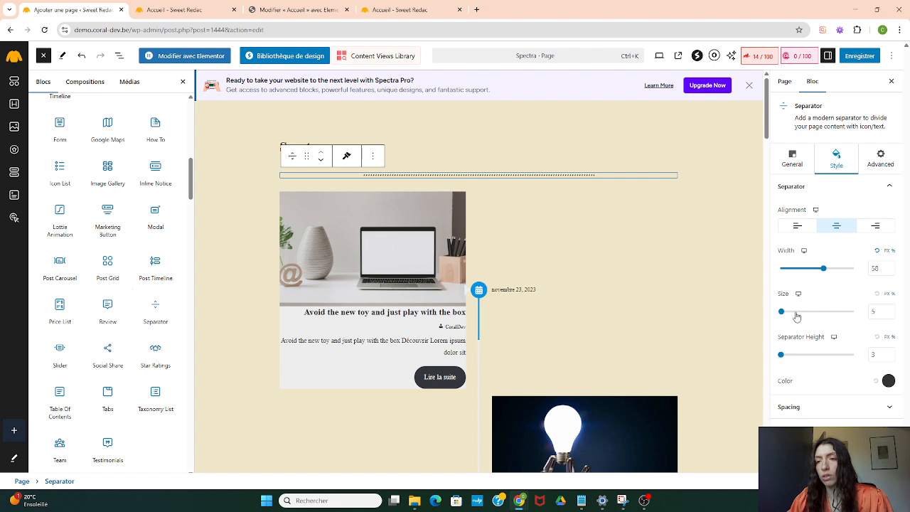
Try a size of 174 on the separator, and clear the size value.
left_click_drag(782, 312, 807, 314)
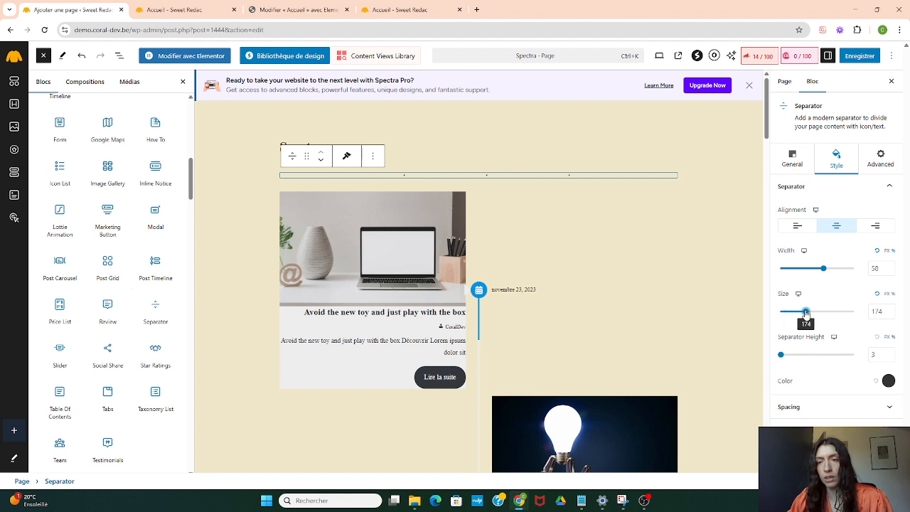
left_click_drag(884, 310, 864, 308)
key("BackSpace")
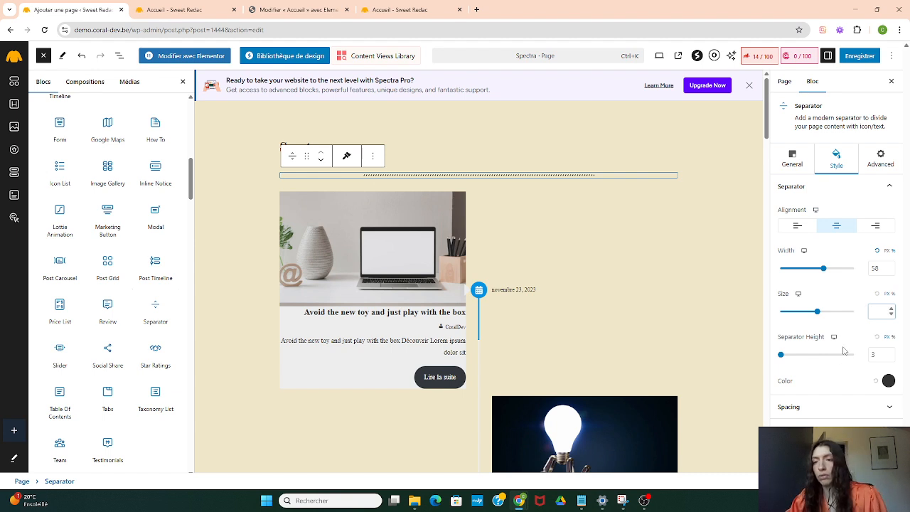
left_click(823, 408)
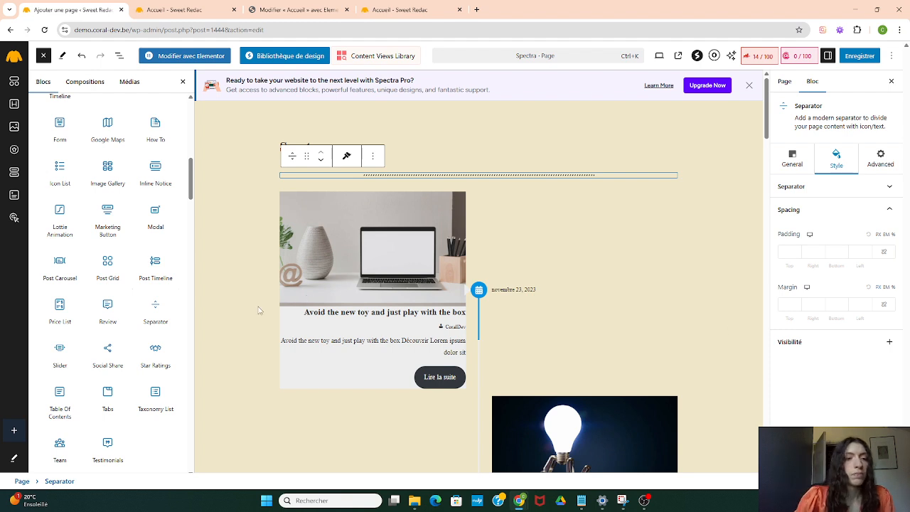
Add a Spectra Slider block above the separator.
scroll(149, 270, "down", 1)
mouse_move(146, 254)
scroll(148, 259, "down", 1)
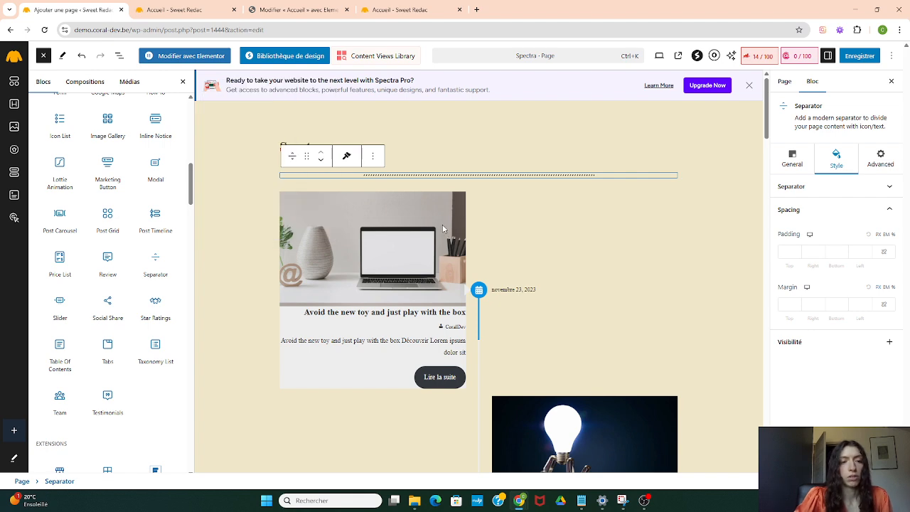
scroll(443, 229, "down", 6)
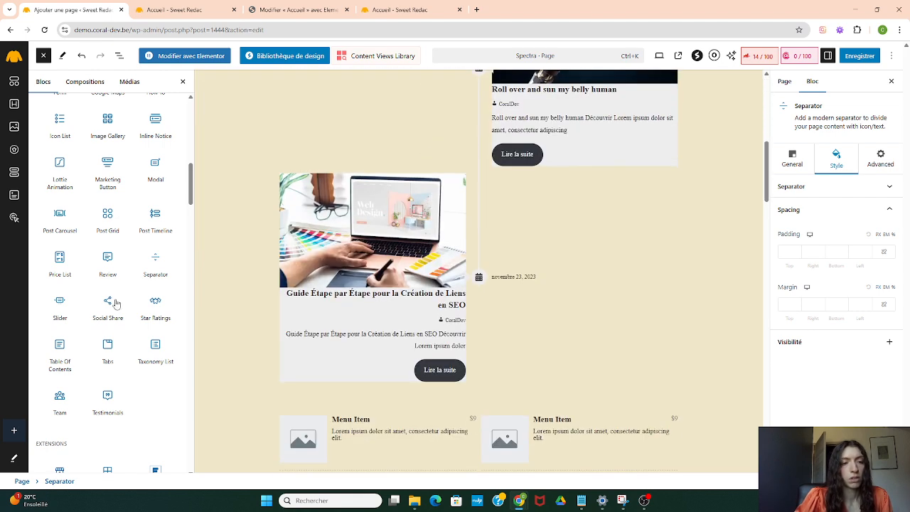
mouse_move(62, 310)
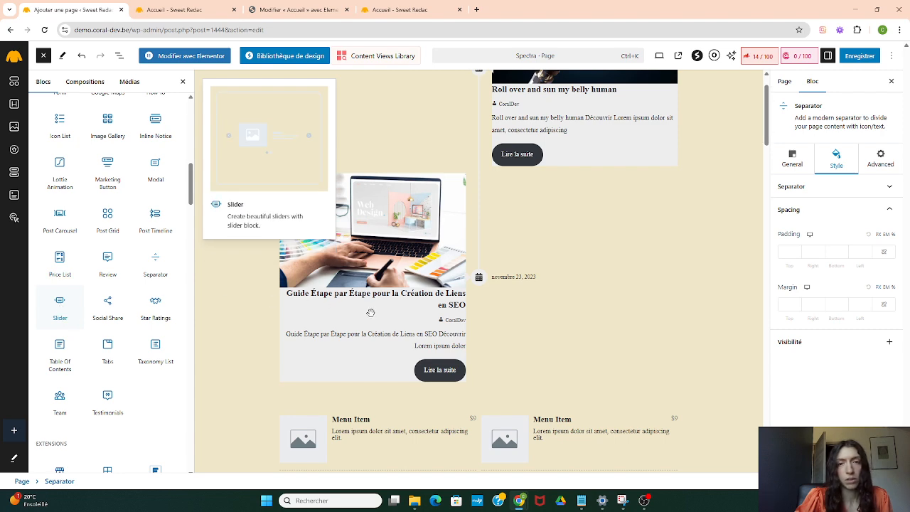
left_click_drag(448, 292, 616, 307)
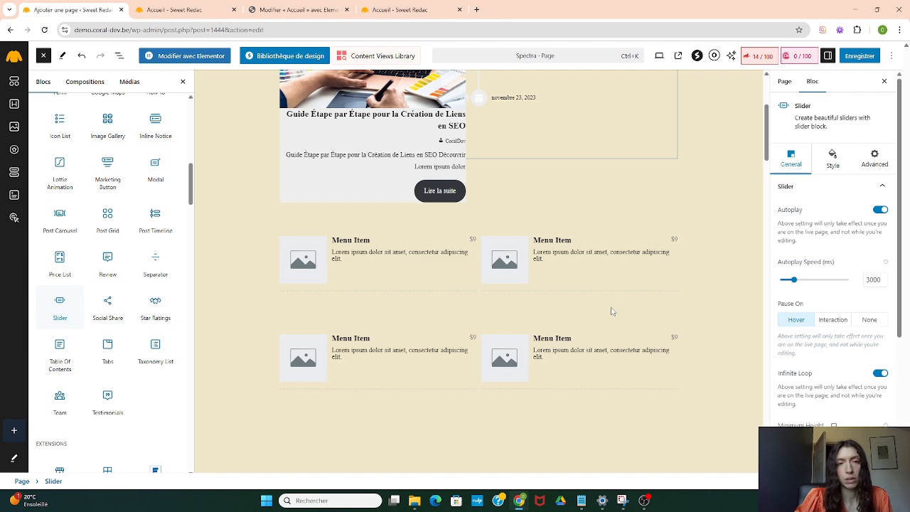
left_click(613, 312)
scroll(611, 313, "up", 3)
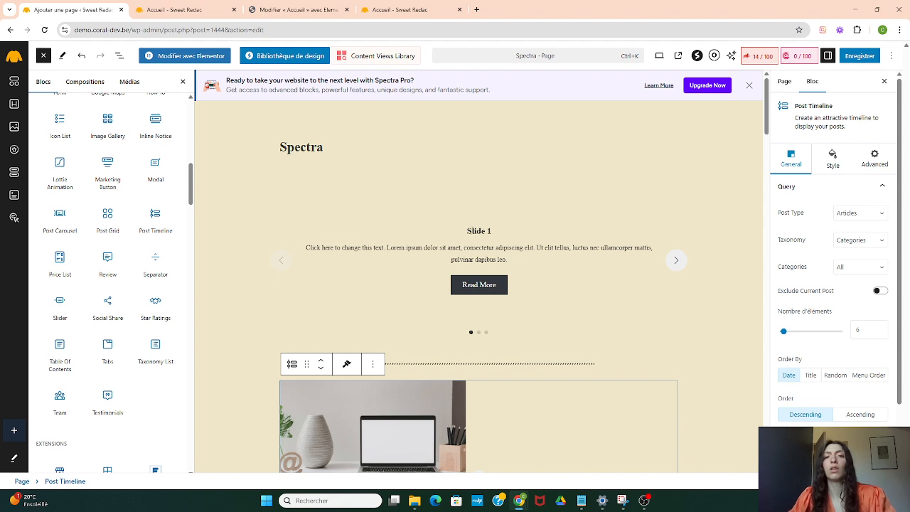
Look through the slider's title, description text, button and container, and browse to Slide 3.
left_click(485, 232)
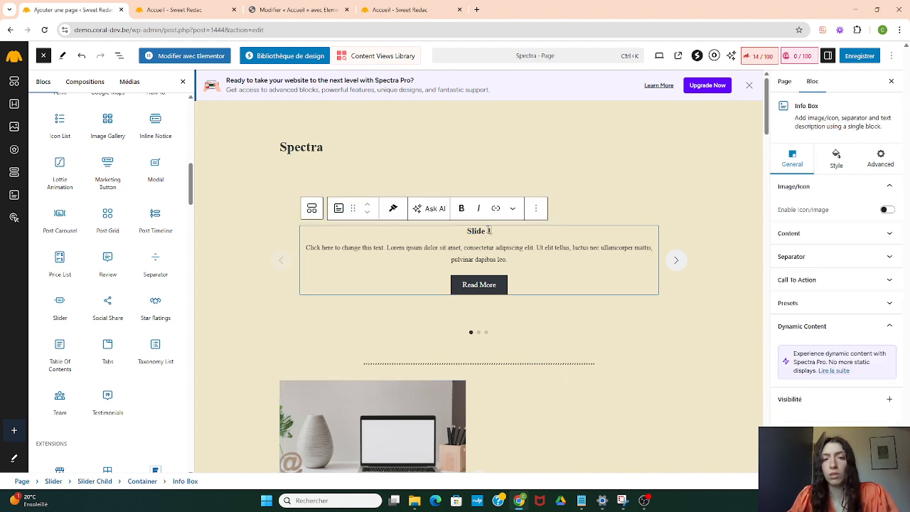
left_click_drag(490, 231, 466, 231)
left_click_drag(466, 270, 422, 248)
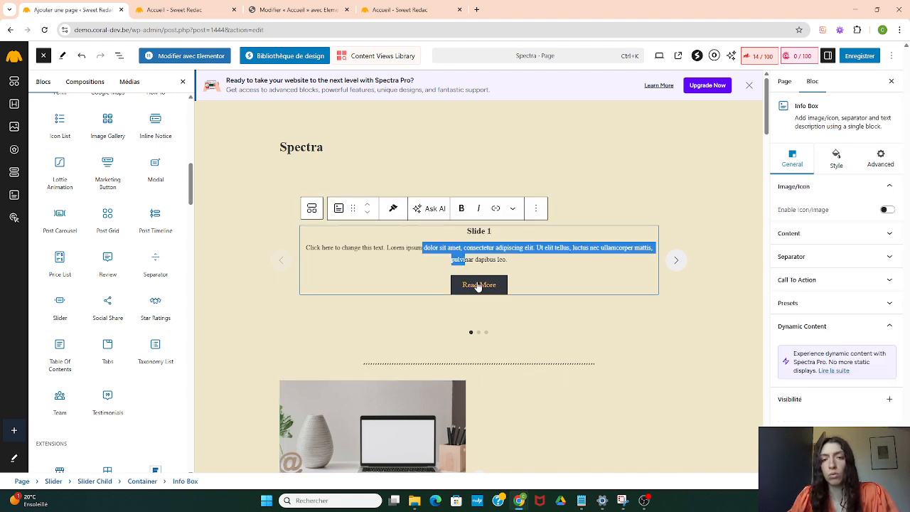
left_click(552, 275)
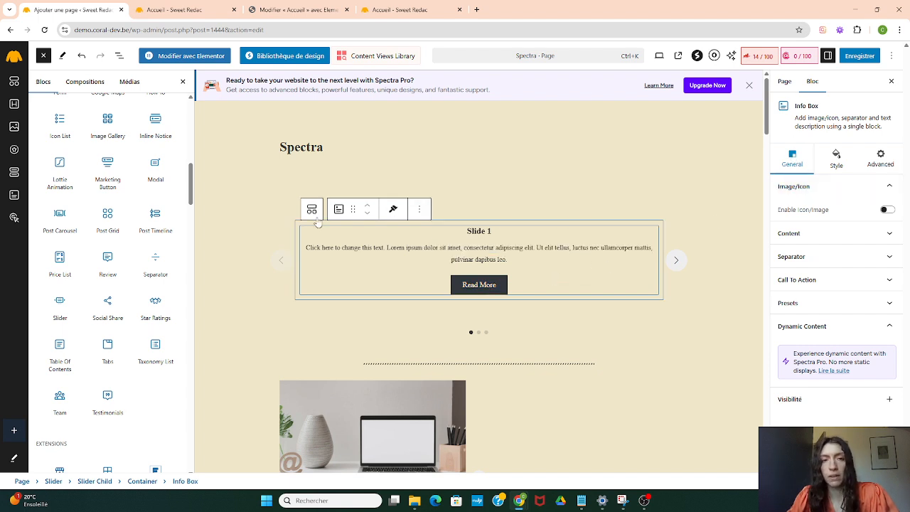
left_click(312, 208)
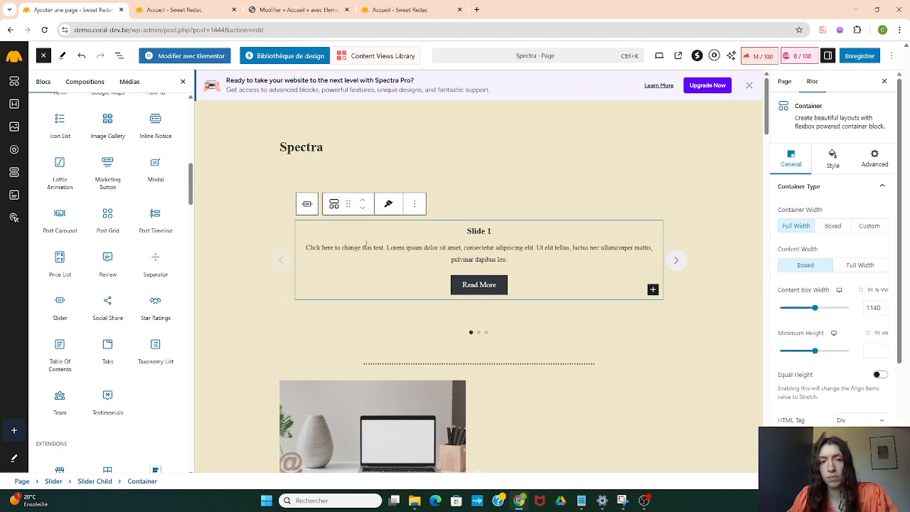
left_click(364, 246)
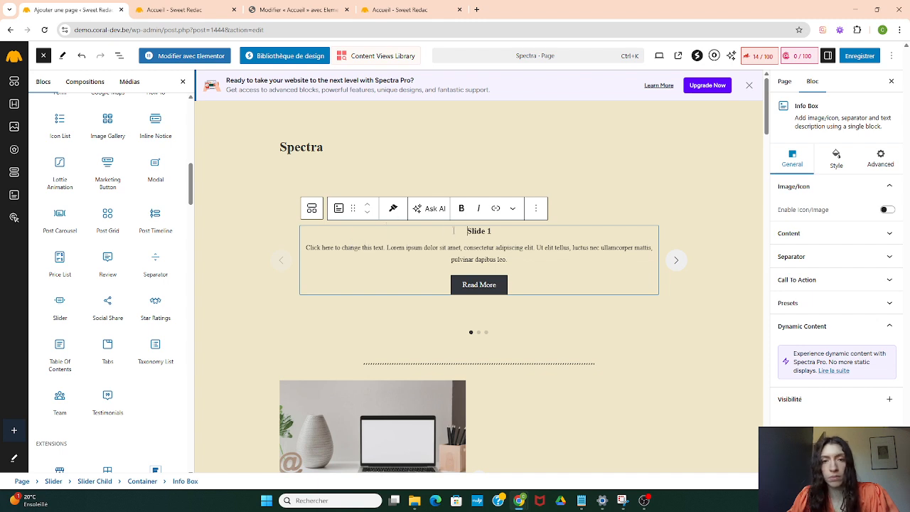
left_click(676, 260)
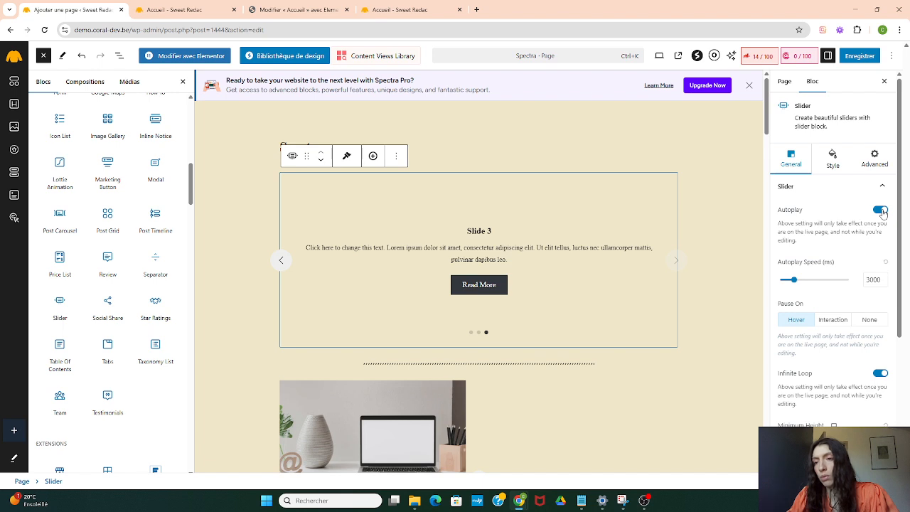
Try switching the slider's autoplay off and on again, and look through its general settings.
left_click_drag(874, 279, 867, 279)
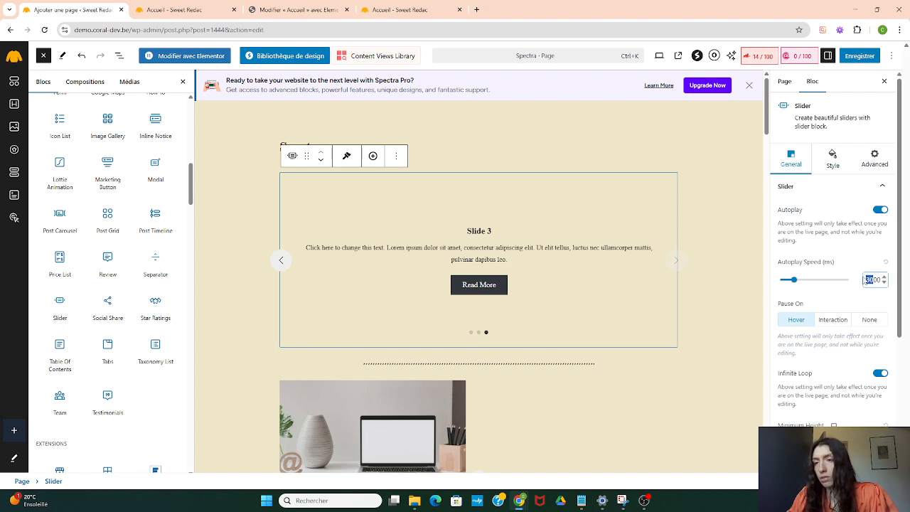
left_click(880, 210)
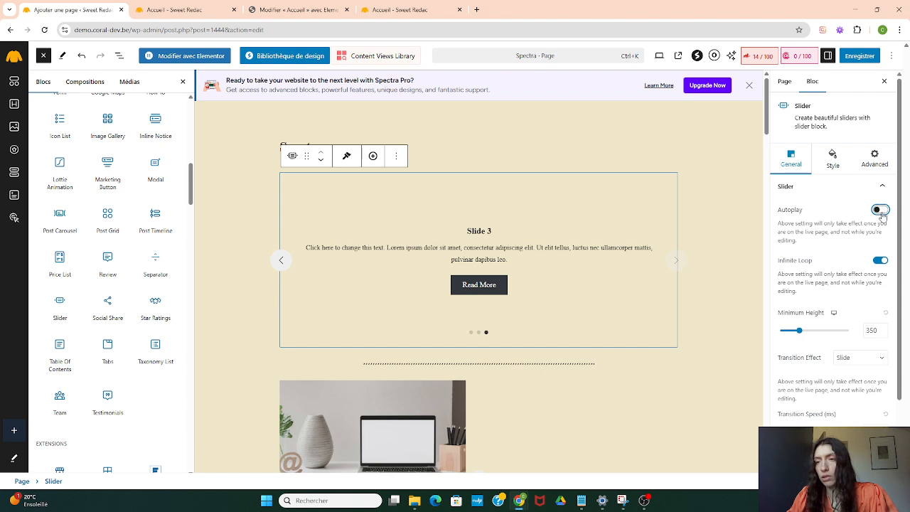
left_click(880, 210)
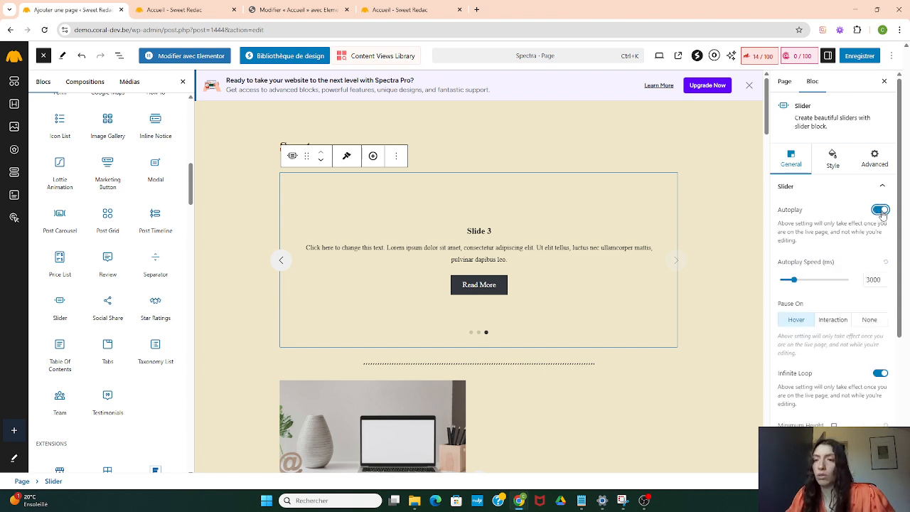
scroll(857, 255, "down", 3)
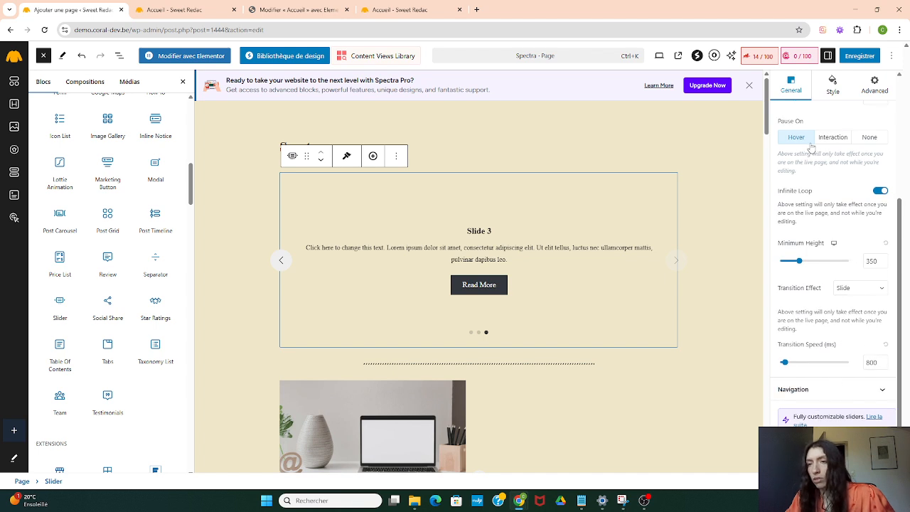
scroll(825, 145, "up", 3)
Try top vertical alignment for the slider's content and return it to the middle.
left_click(833, 121)
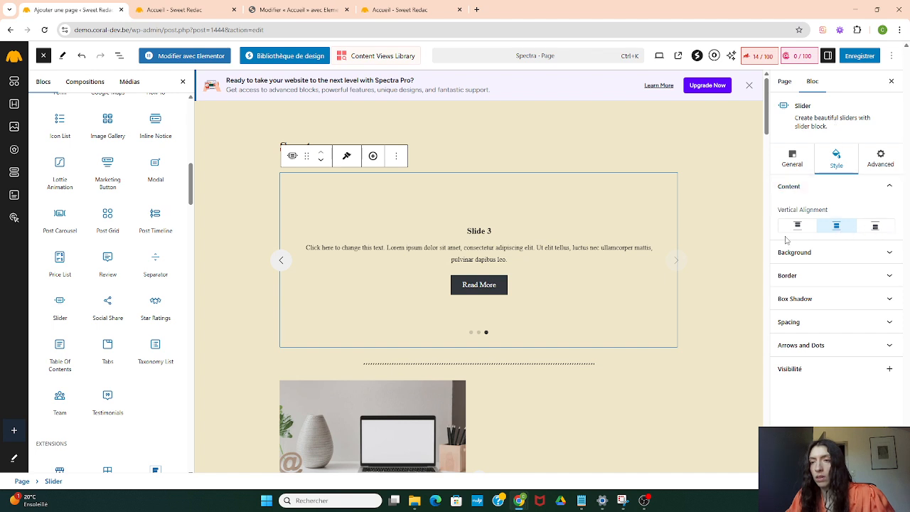
left_click(798, 227)
left_click(834, 228)
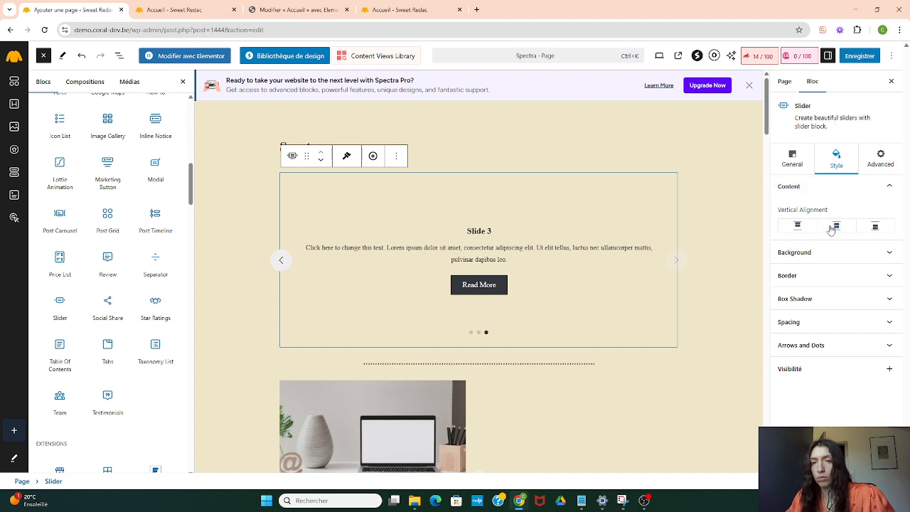
Give the slider a solid light pink background colour.
left_click(833, 259)
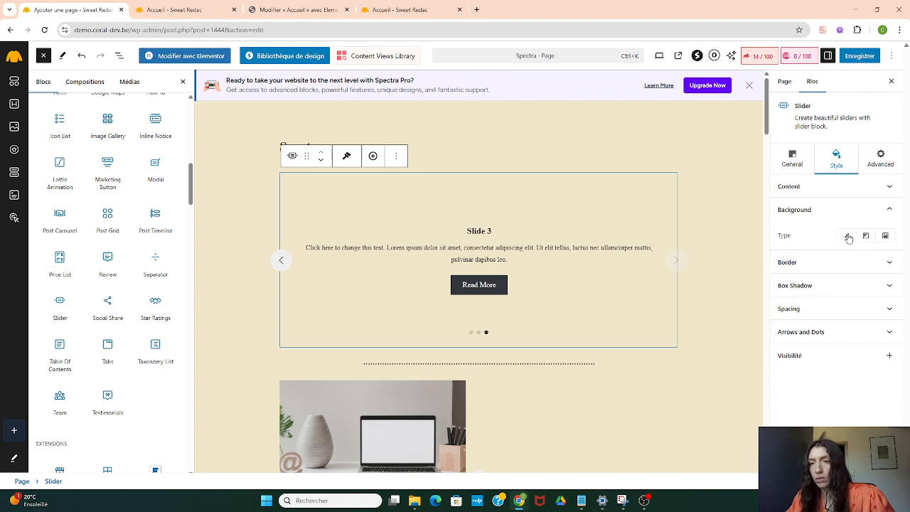
left_click(847, 236)
left_click(888, 261)
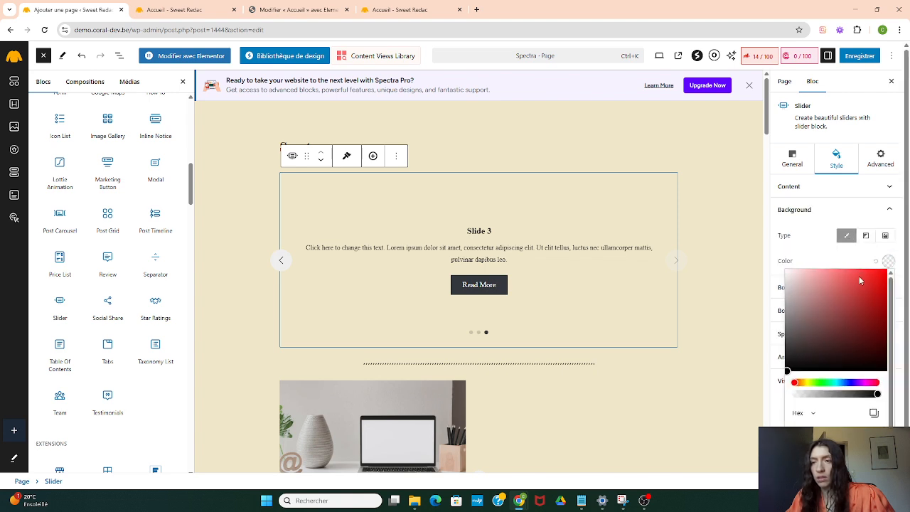
left_click_drag(835, 333, 791, 271)
left_click(800, 242)
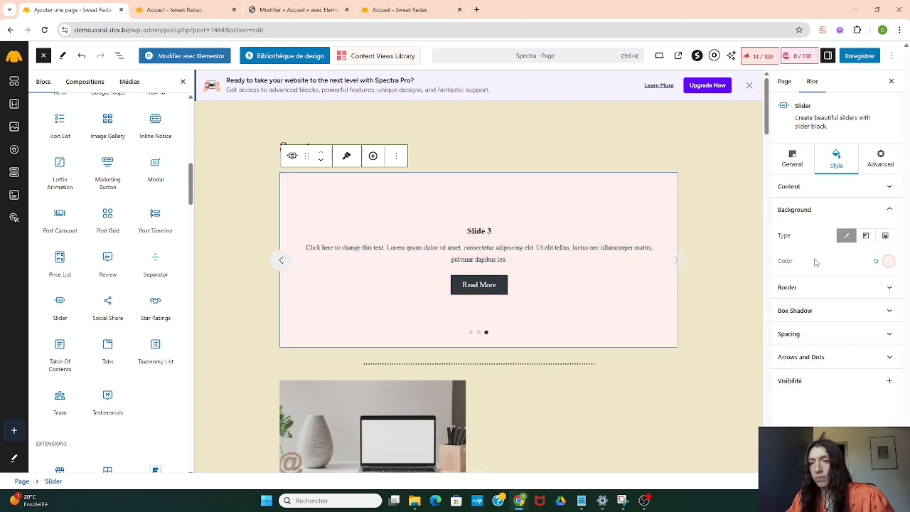
Apply the second box shadow preset to the slider's normal state and review its shadow settings.
left_click(817, 310)
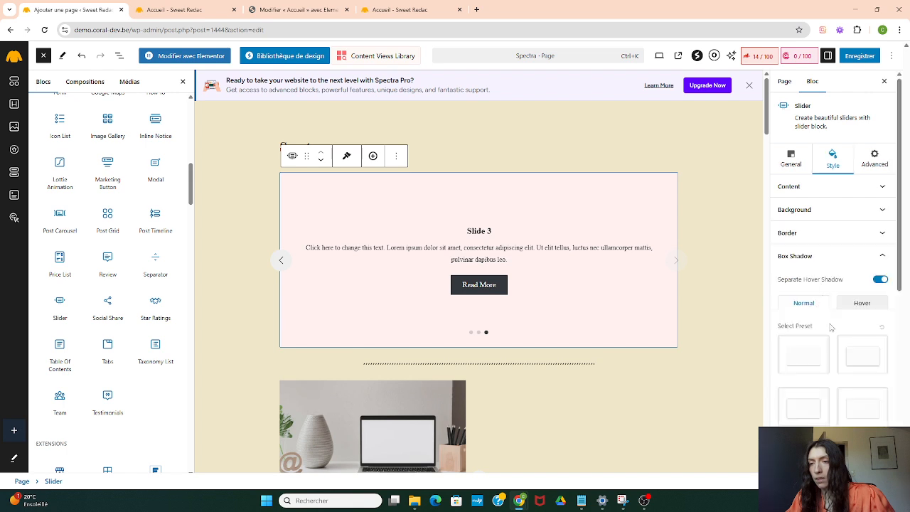
left_click(849, 360)
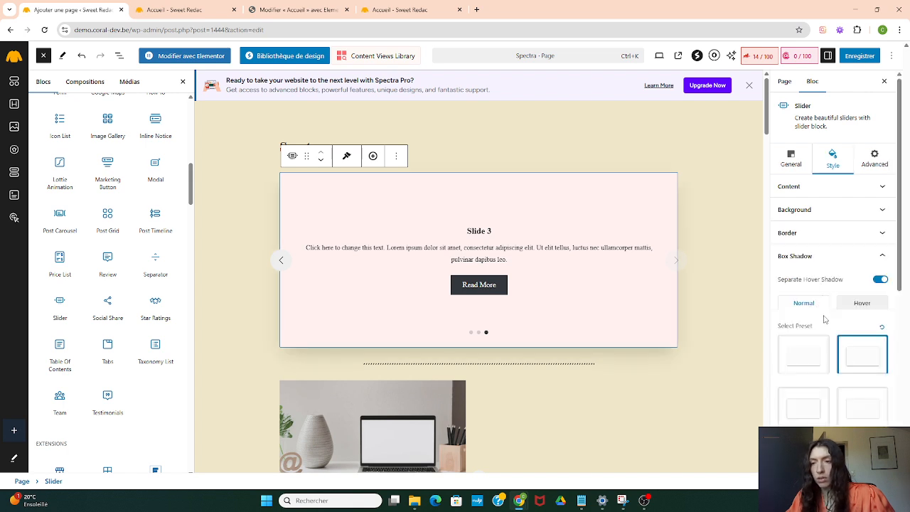
scroll(825, 320, "down", 2)
scroll(859, 371, "down", 3)
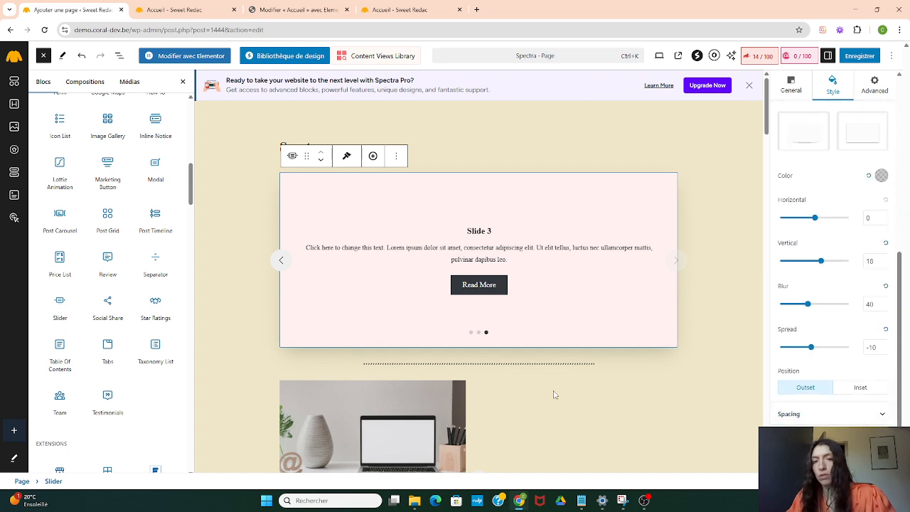
left_click(615, 401)
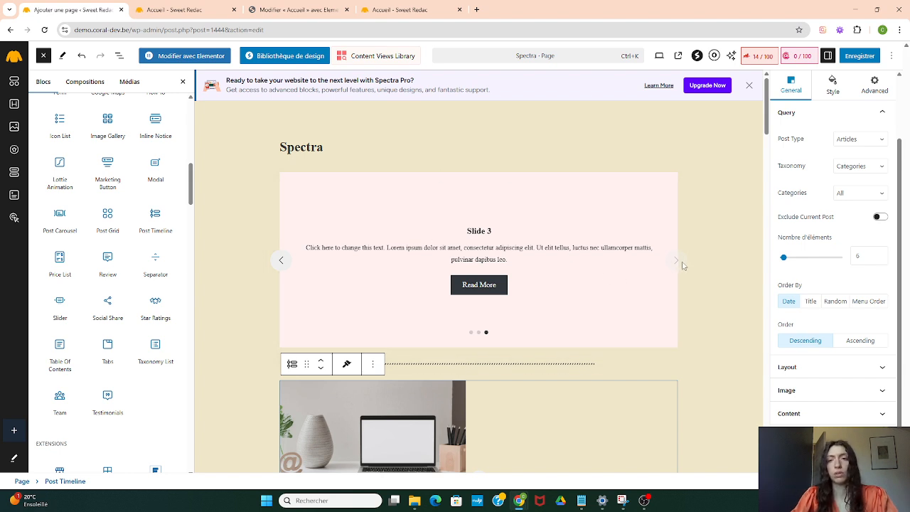
Add a Spectra Star Ratings block above the slider.
left_click(619, 260)
left_click(433, 264)
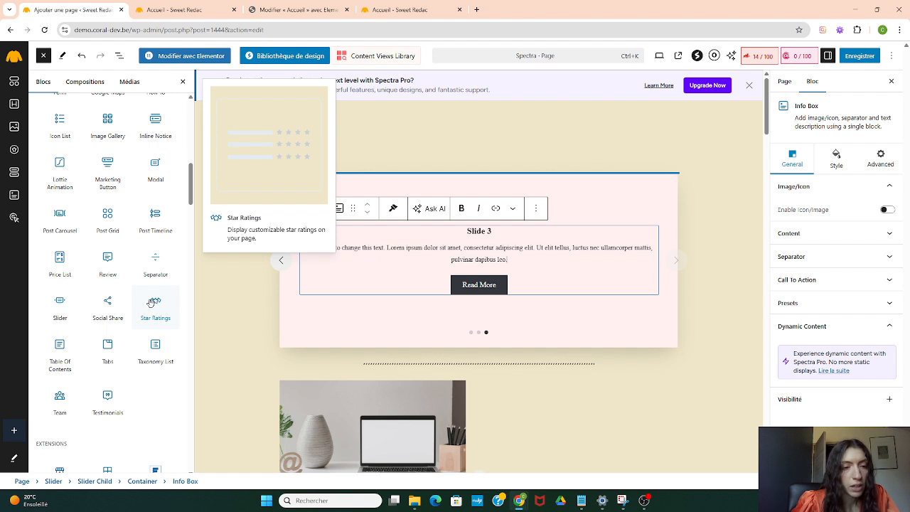
left_click(155, 309)
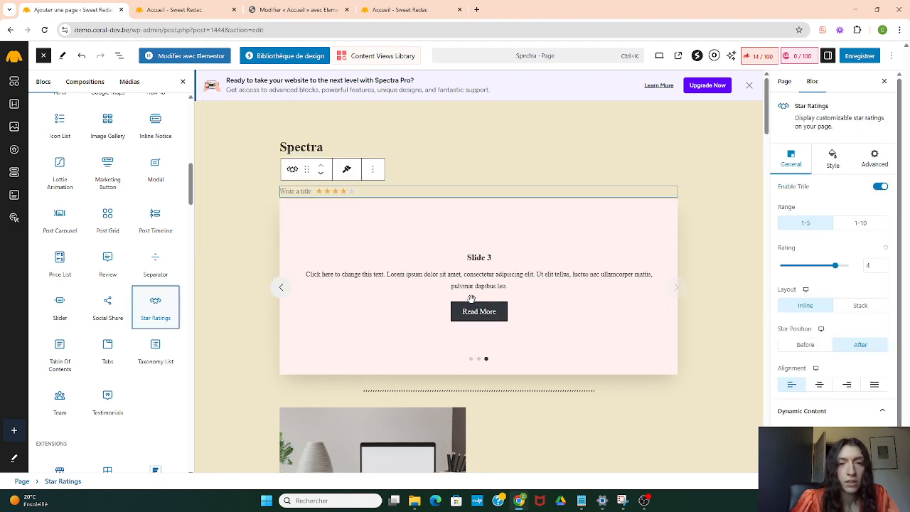
Set the star rating to 5 and enter "ddddd" as the Star Ratings block's title.
left_click(311, 190)
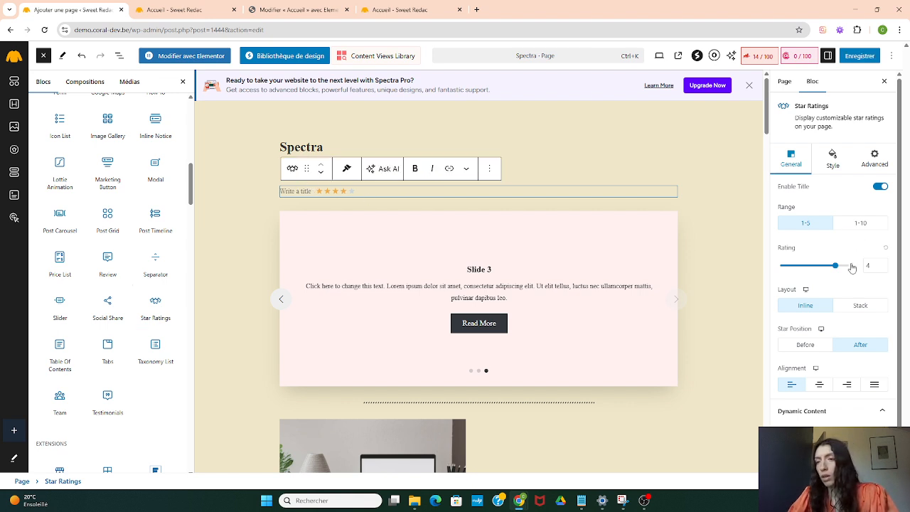
left_click_drag(834, 266, 864, 275)
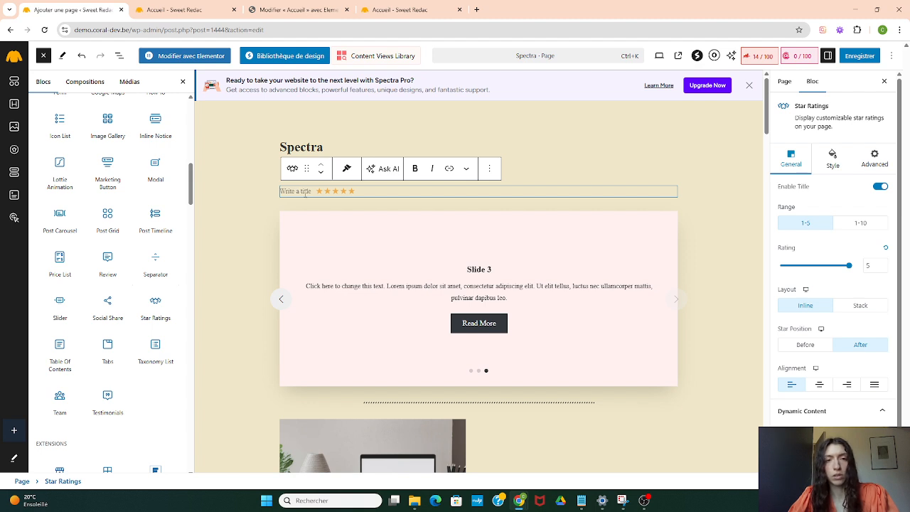
type("d")
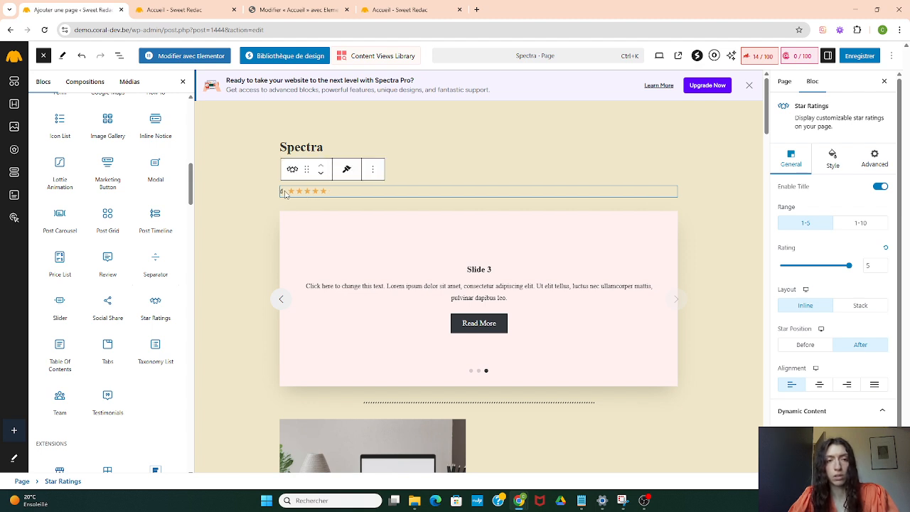
type("dddd")
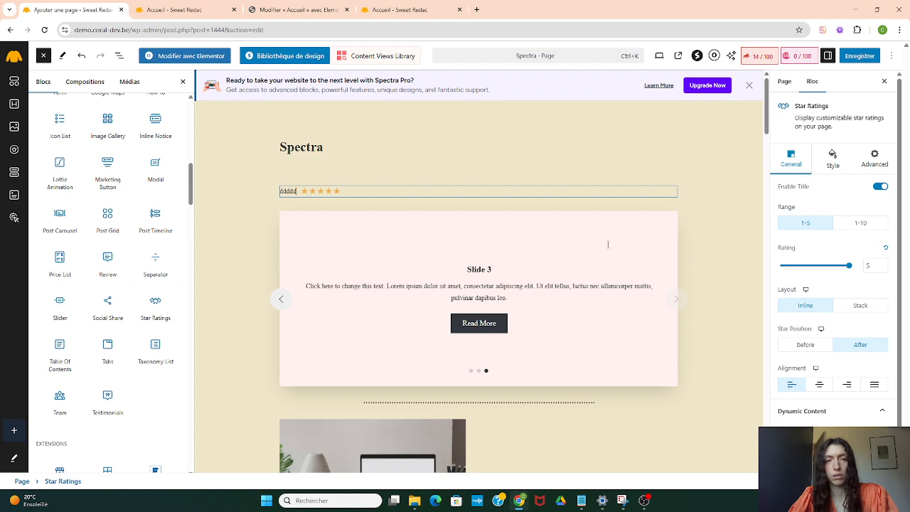
left_click(728, 323)
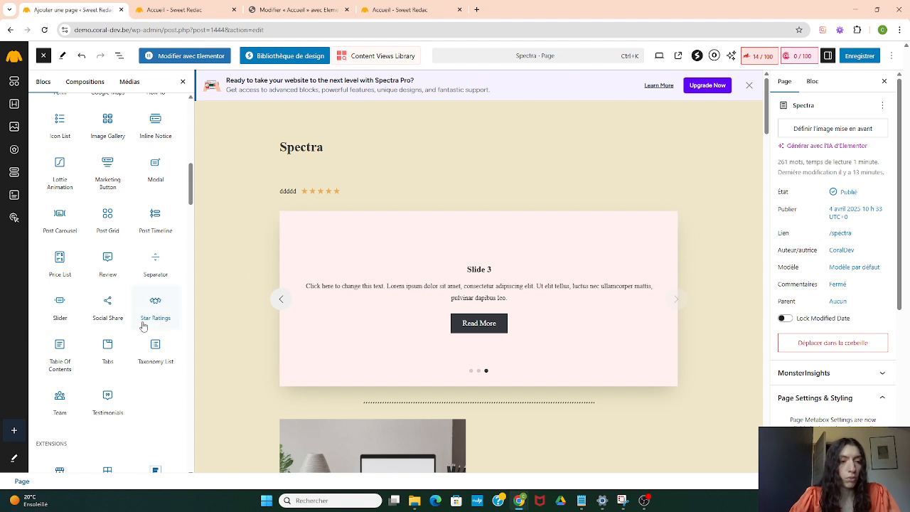
Add a Spectra Testimonials block above the star ratings and advance it to the next testimonial.
scroll(135, 320, "down", 2)
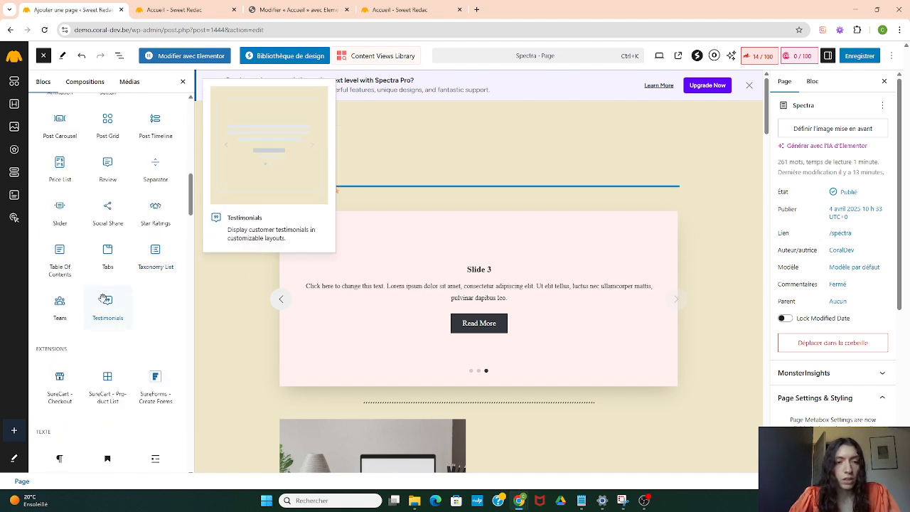
left_click_drag(103, 298, 531, 272)
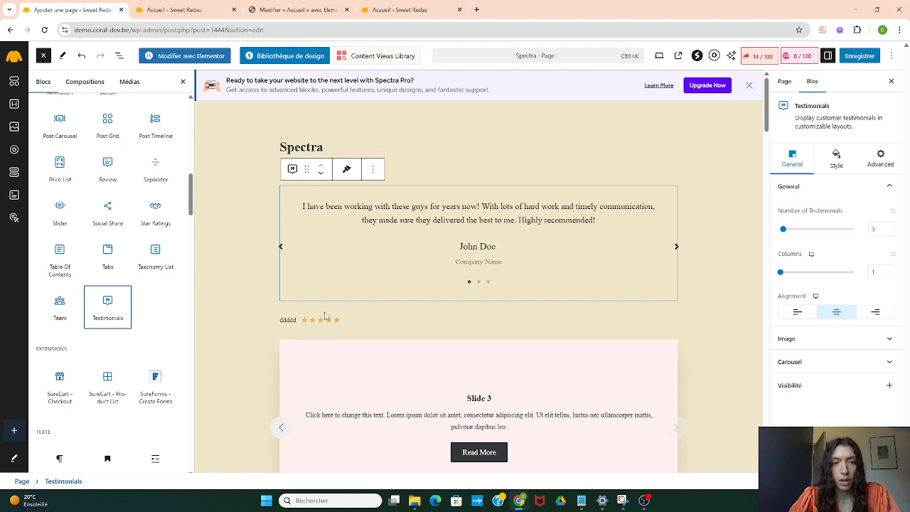
left_click(676, 247)
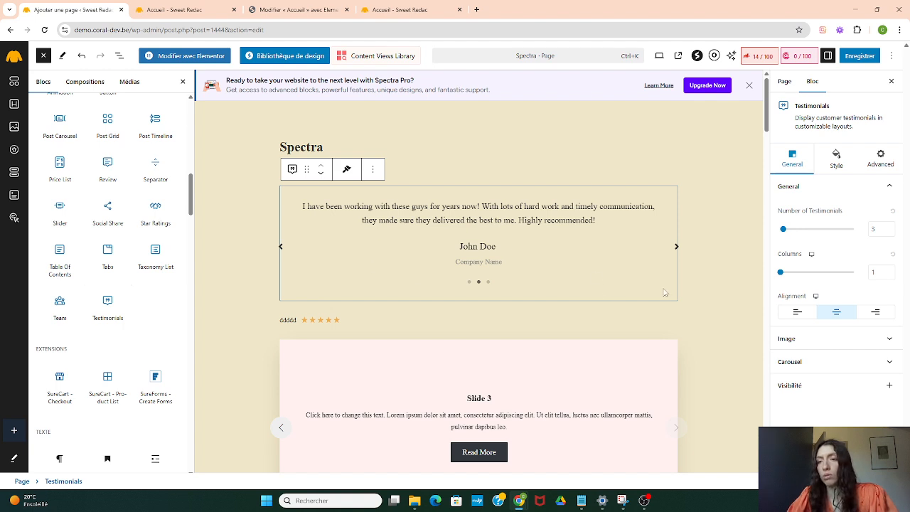
Try the testimonials carousel with autoplay off, restore autoplay, and try the infinite loop option.
left_click(833, 362)
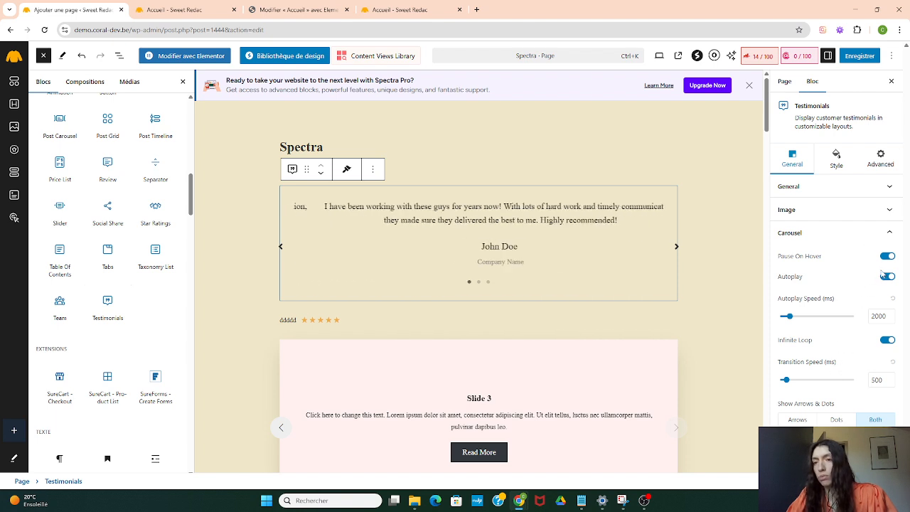
left_click(888, 277)
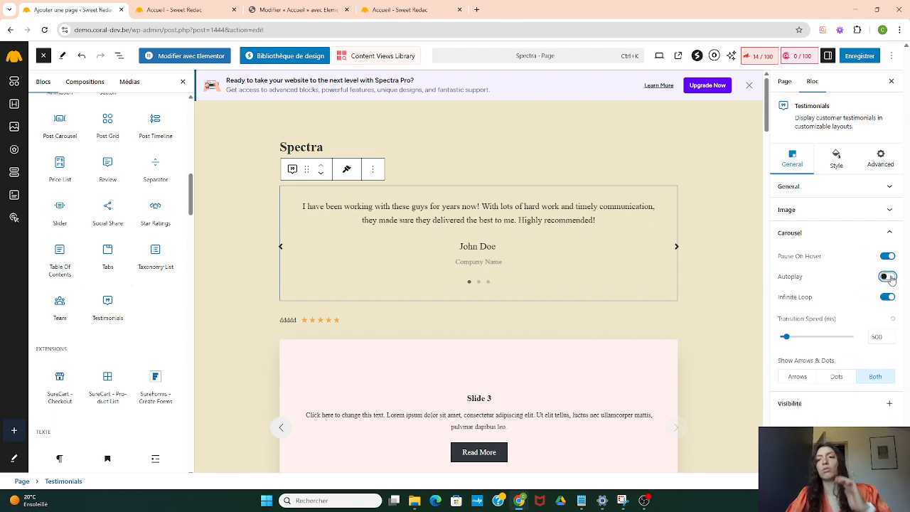
left_click(888, 276)
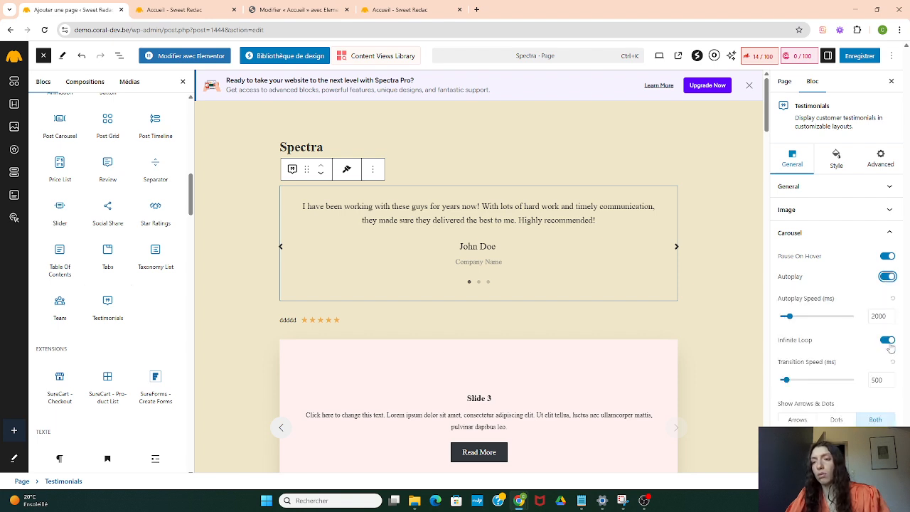
left_click(889, 340)
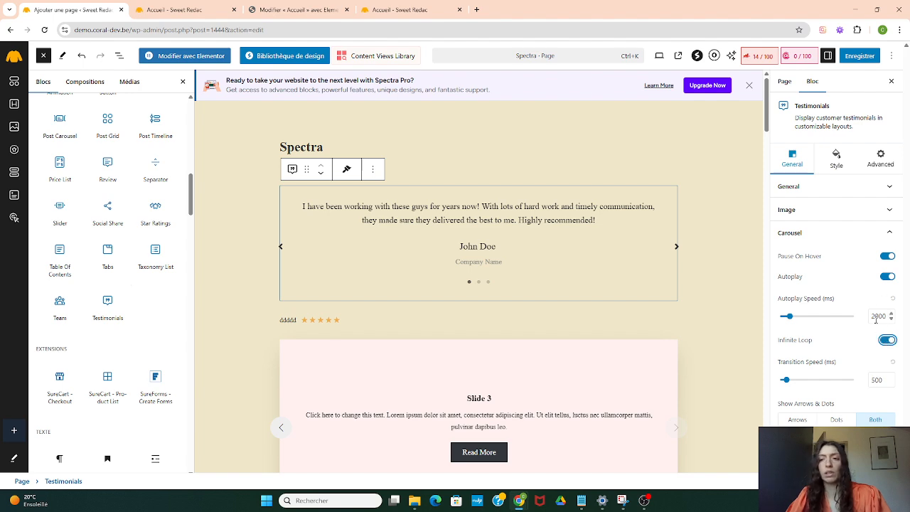
Add a Spectra Info Box block above the testimonials.
scroll(486, 261, "down", 5)
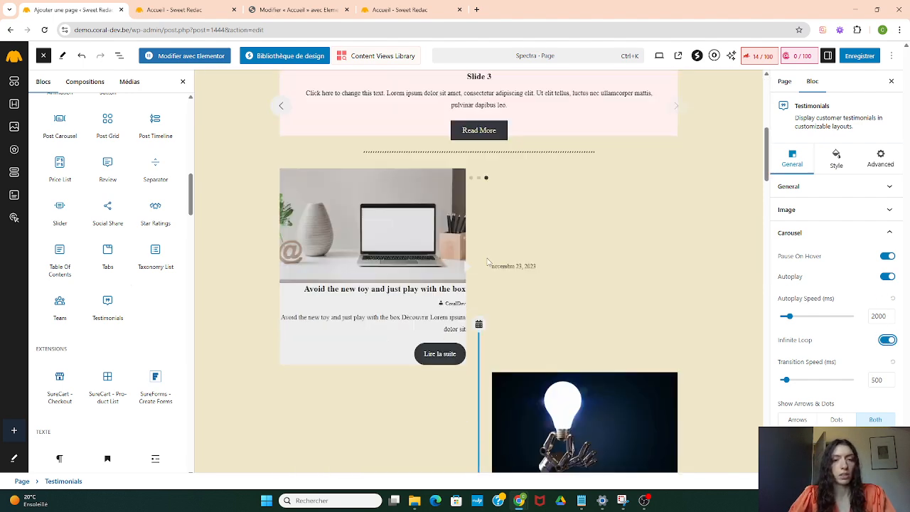
scroll(494, 266, "up", 5)
scroll(151, 216, "up", 6)
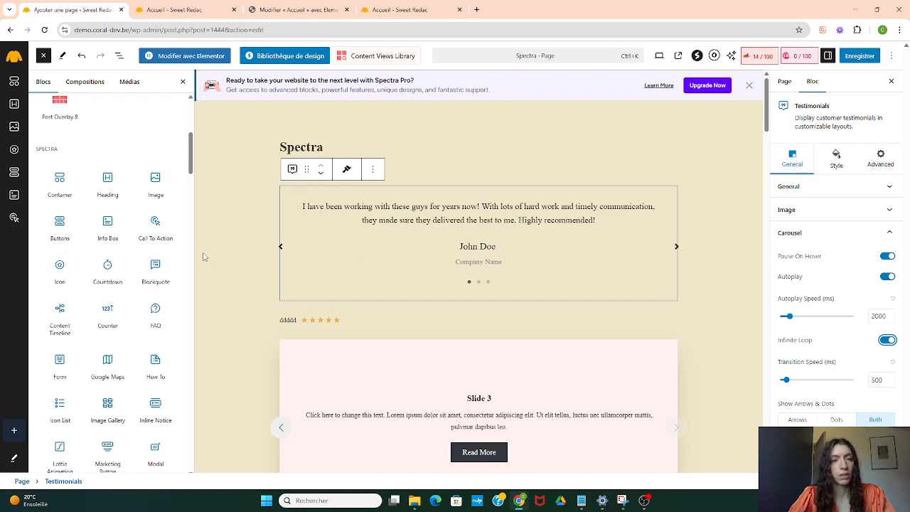
left_click_drag(97, 223, 514, 231)
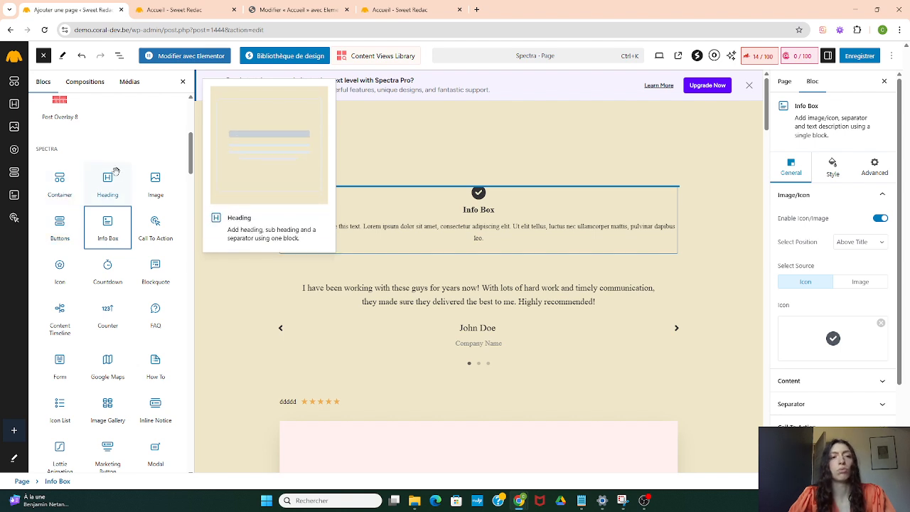
Add a Spectra Container above the info box with the four-cell layout of narrow-wide over wide-narrow columns.
left_click(60, 183)
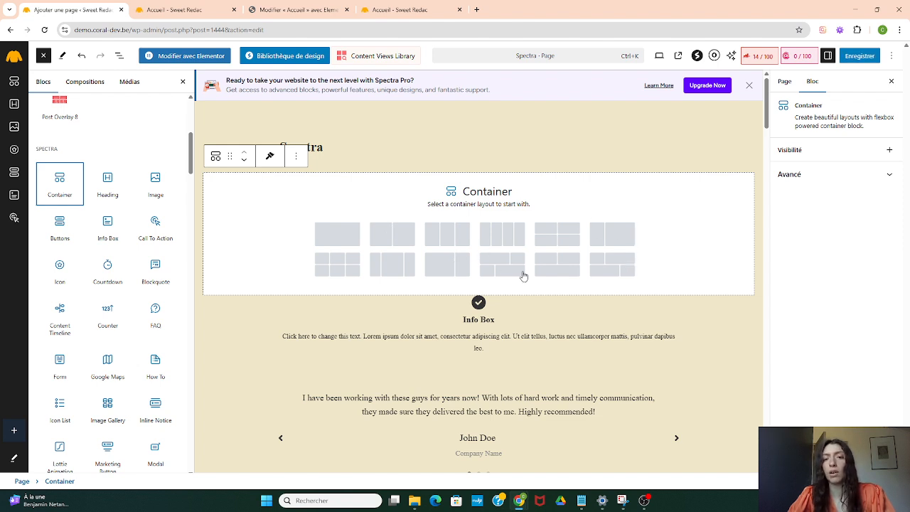
left_click(606, 270)
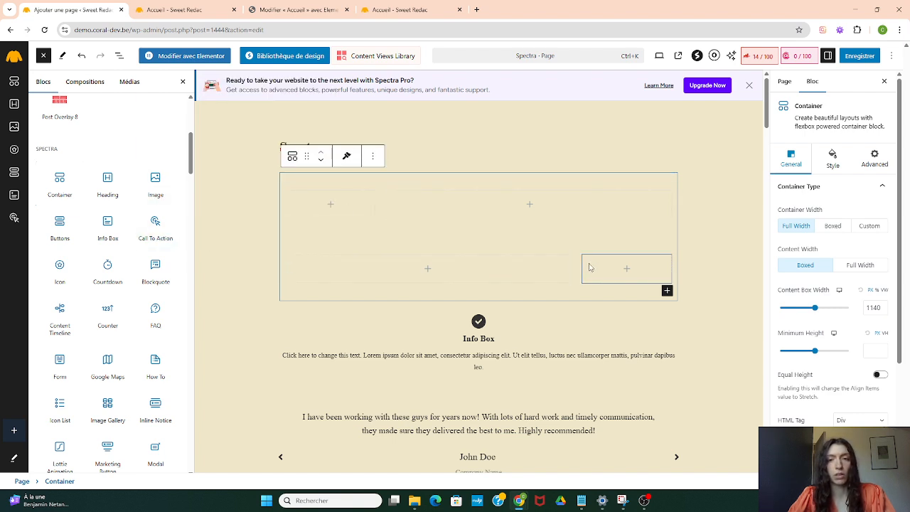
Place a Buttons block in the container's narrow upper cell and a Countdown block in the wide cell beside it.
left_click_drag(60, 226, 341, 197)
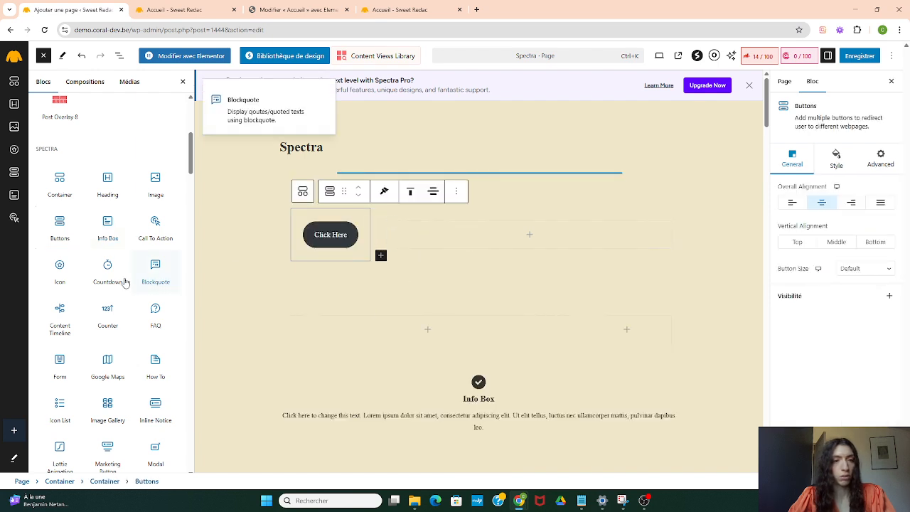
left_click_drag(148, 268, 484, 236)
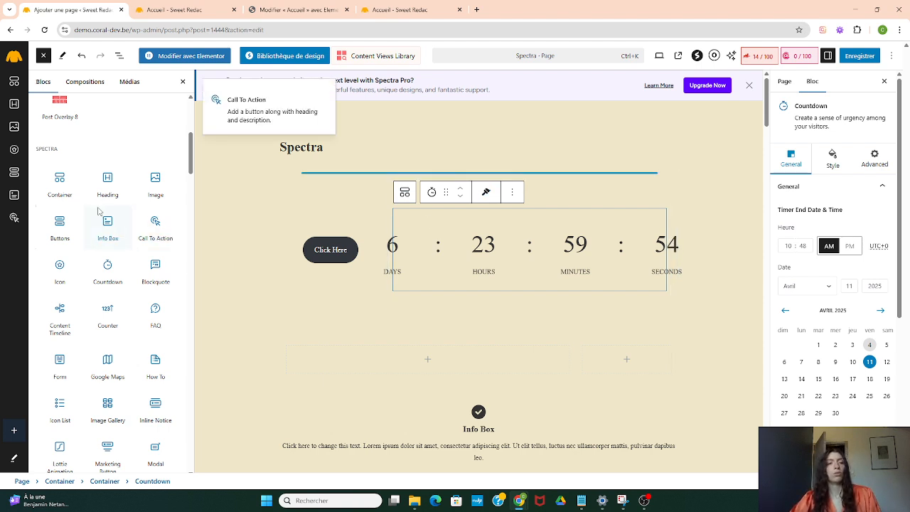
Look through the remaining Spectra blocks in the block library.
scroll(97, 205, "down", 3)
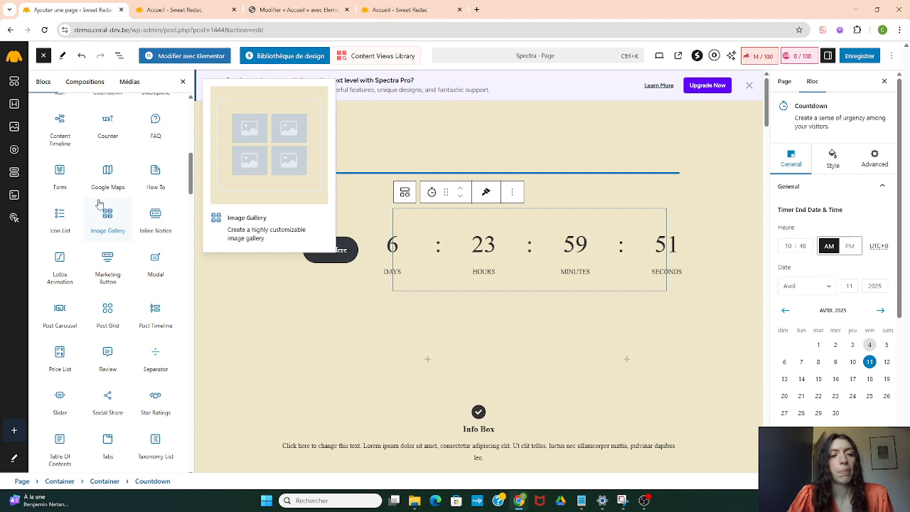
scroll(122, 178, "down", 3)
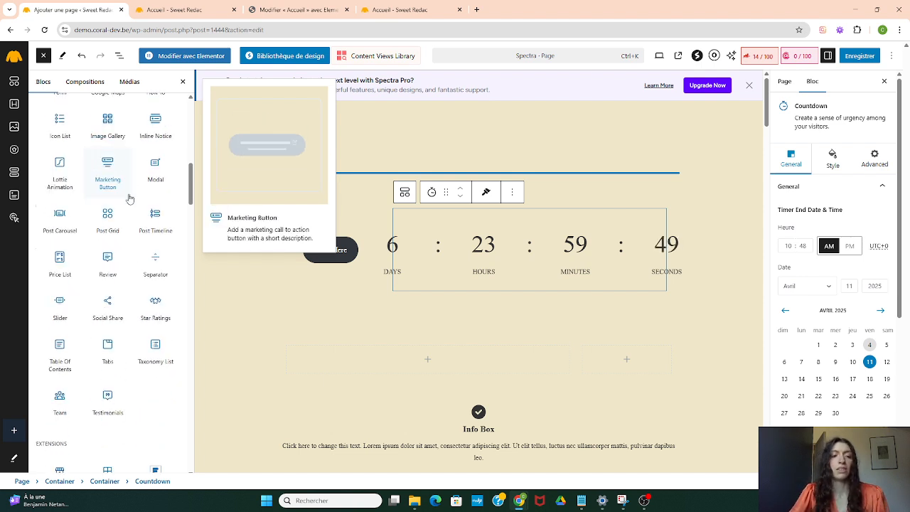